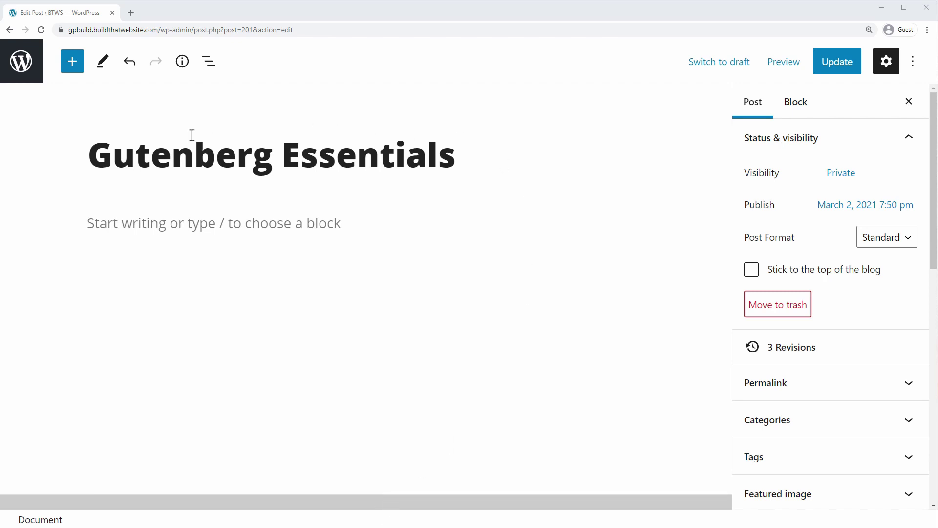
# Browse the block library, then view the Tools edit/select mode choice.
pyautogui.click(72, 62)
pyautogui.scroll(-20, 91, 249)
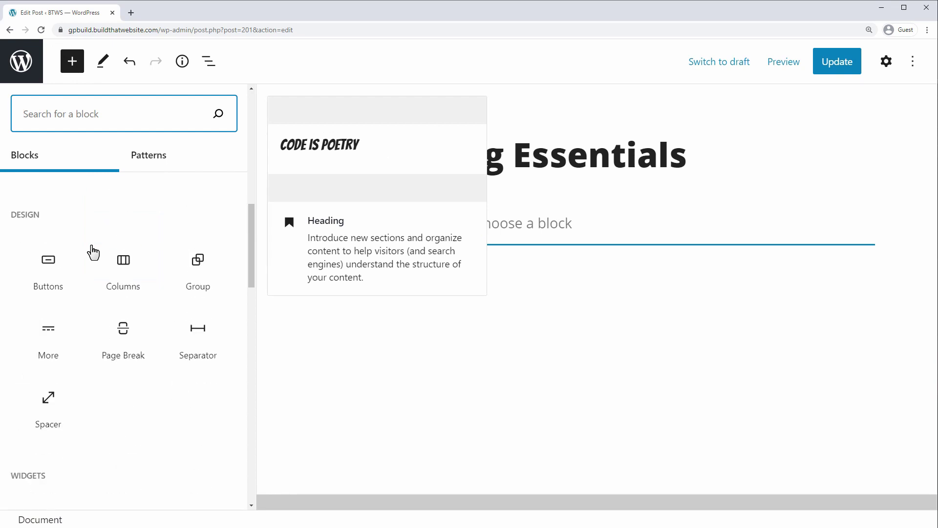
pyautogui.click(100, 70)
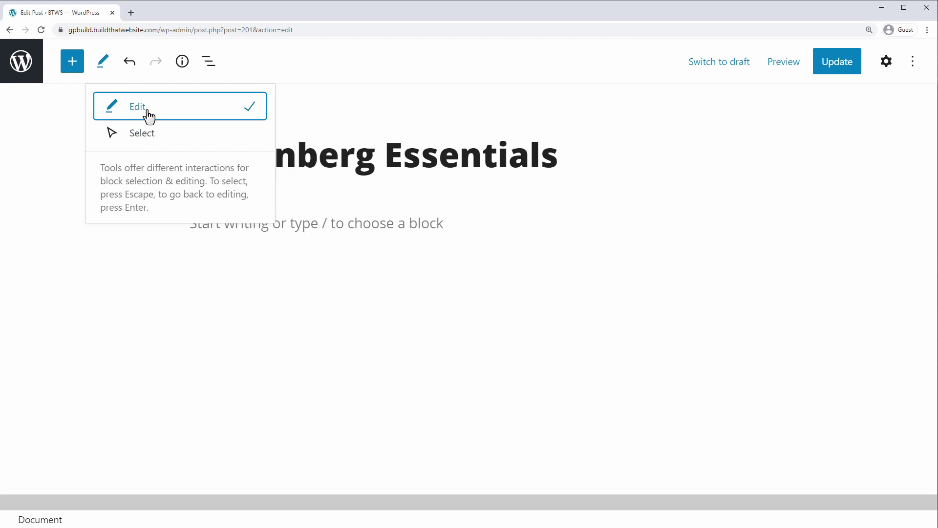
pyautogui.click(249, 74)
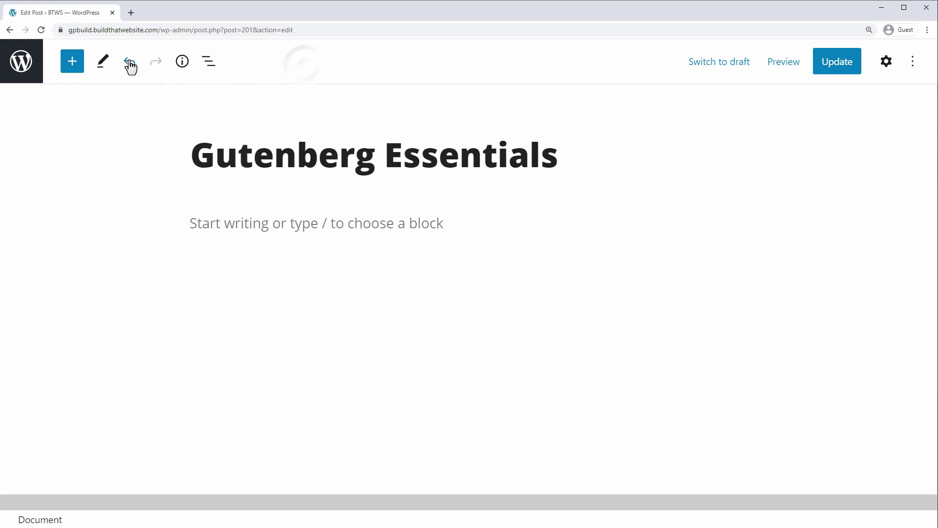
# Check the post's character, word and block counts, then show its block outline.
pyautogui.click(183, 63)
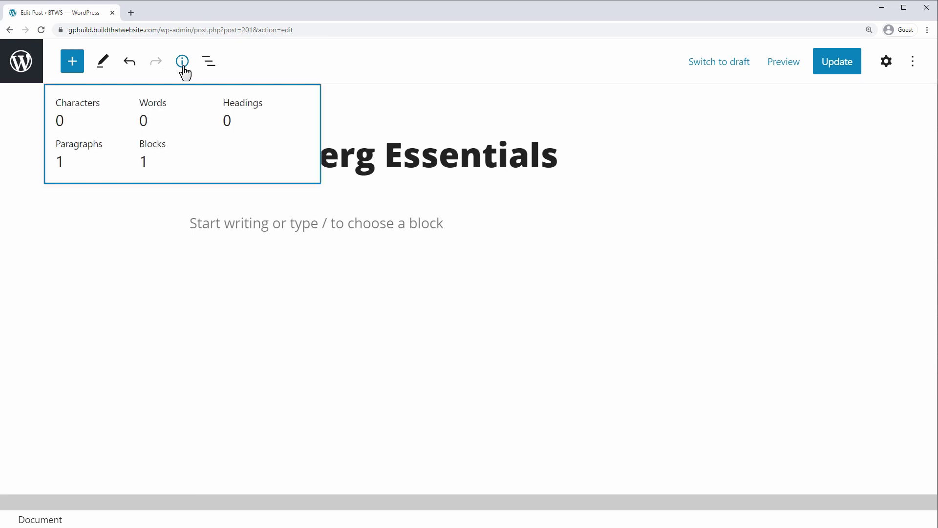
pyautogui.click(184, 67)
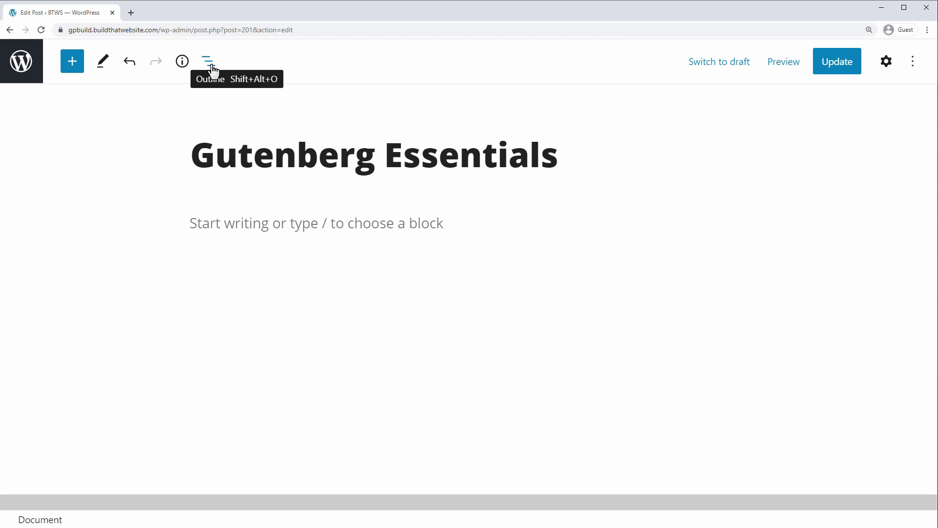
pyautogui.click(213, 69)
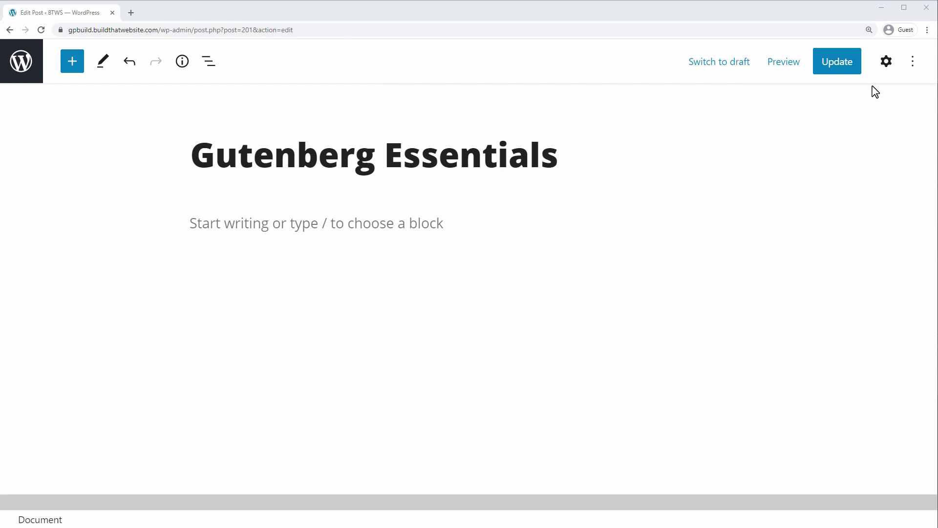
# Reopen post settings and expand the Permalink and Categories panels.
pyautogui.click(885, 63)
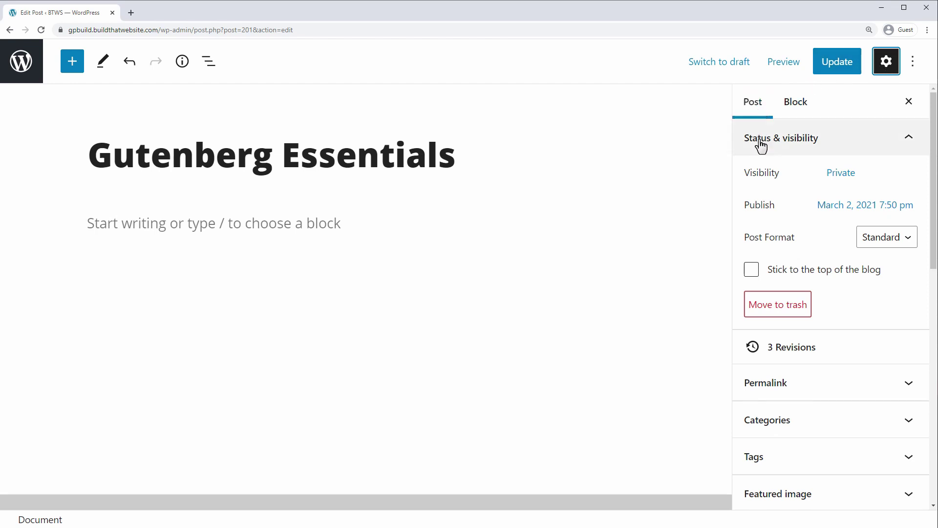
pyautogui.click(777, 381)
pyautogui.scroll(-3, 783, 386)
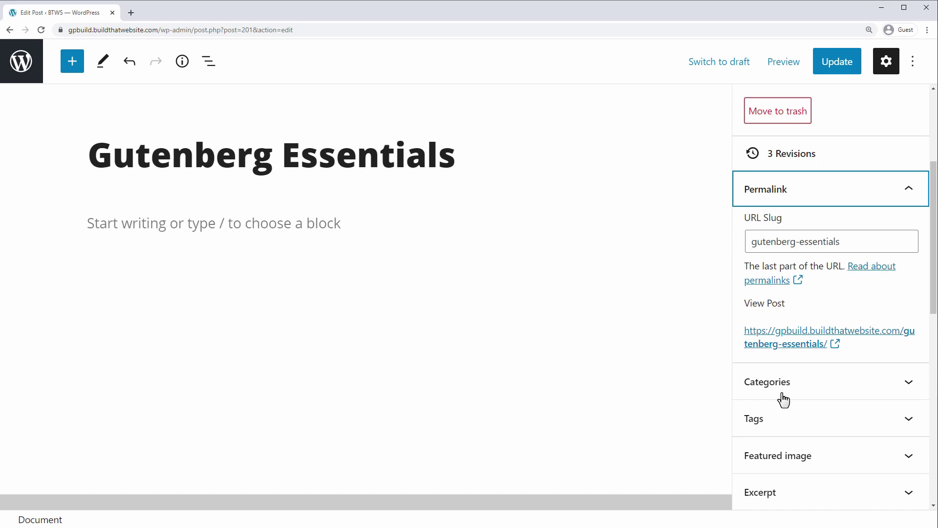
pyautogui.click(782, 389)
pyautogui.scroll(-2, 792, 367)
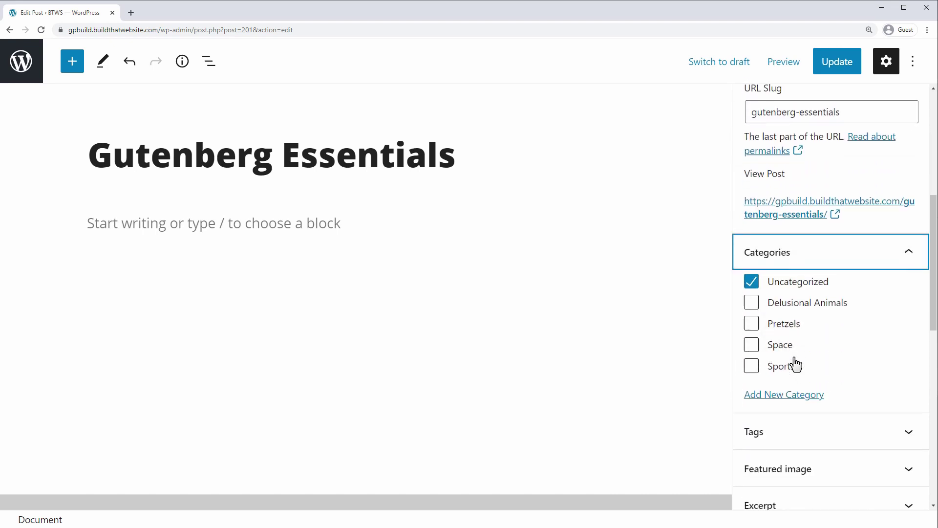
# Expand the Tags, Featured image and Excerpt panels and scroll through them.
pyautogui.click(794, 367)
pyautogui.scroll(-2, 799, 346)
pyautogui.click(798, 399)
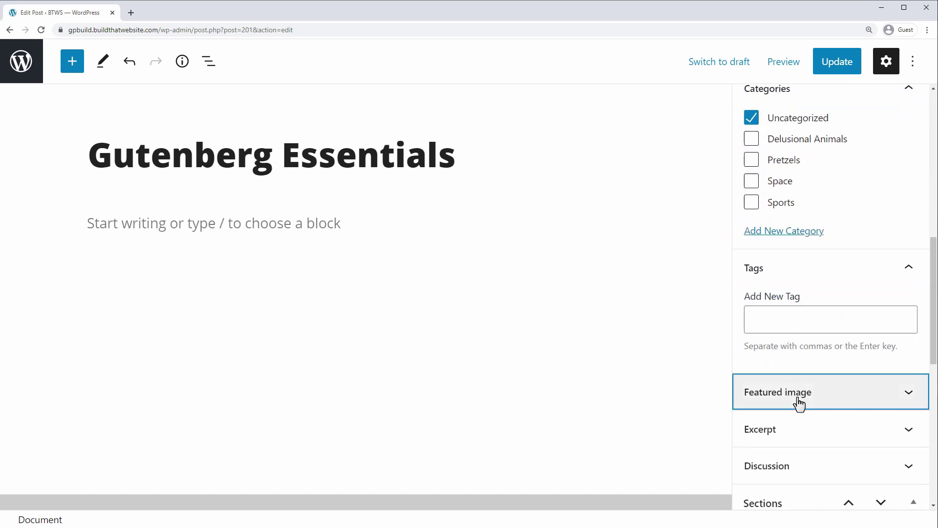
pyautogui.scroll(-4, 811, 376)
pyautogui.click(809, 340)
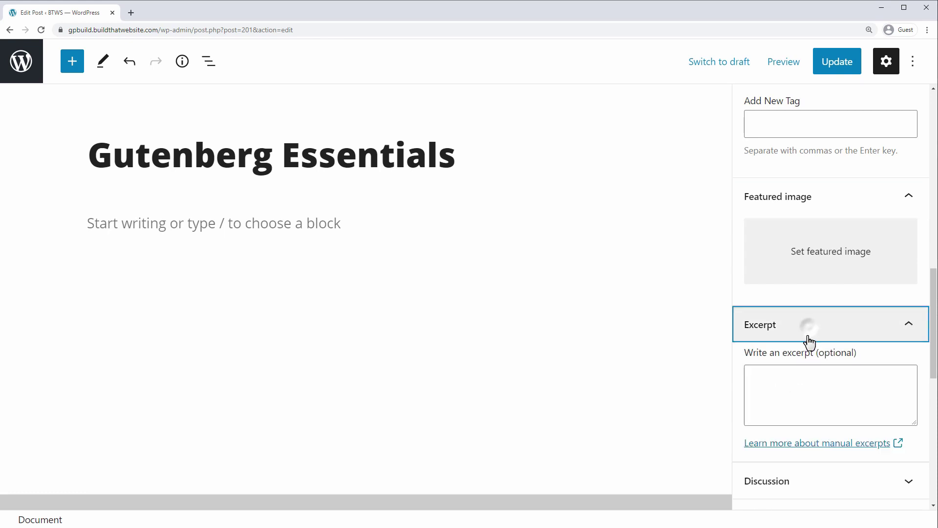
pyautogui.scroll(-5, 808, 340)
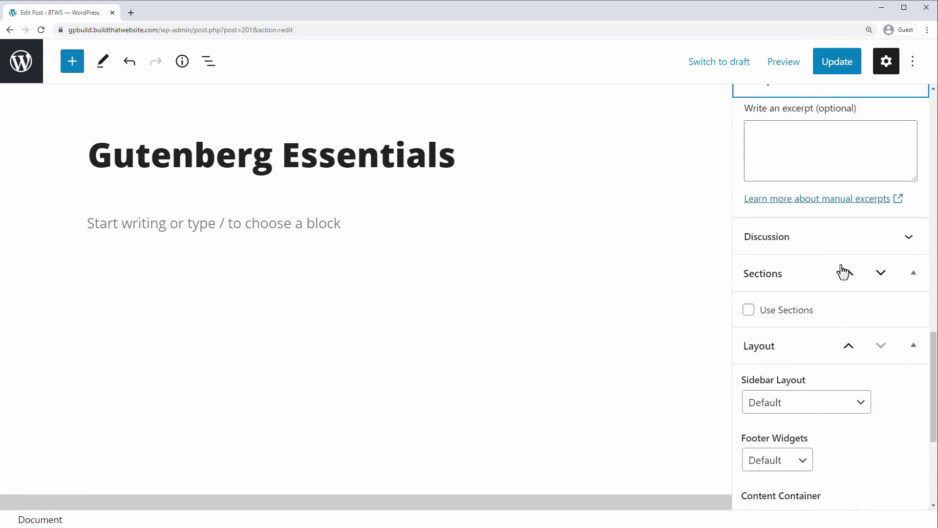
pyautogui.scroll(-4, 840, 270)
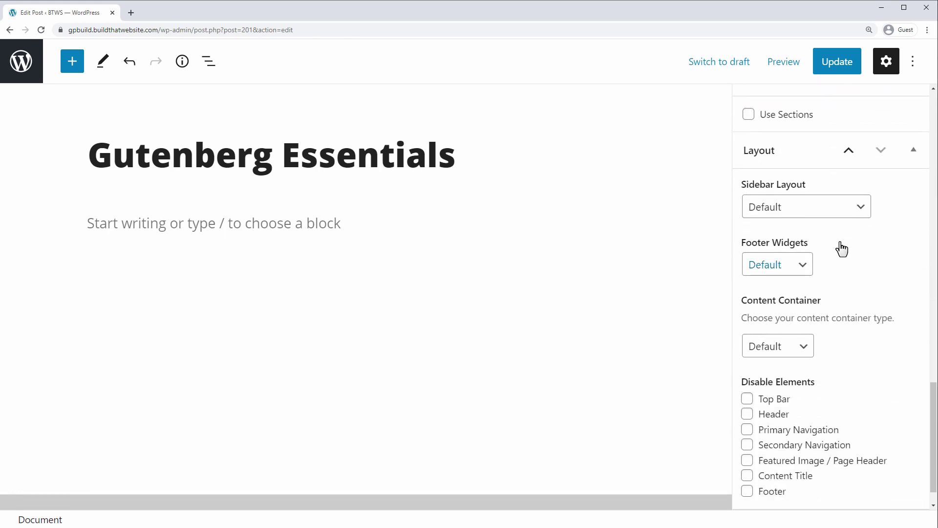
pyautogui.scroll(4, 904, 377)
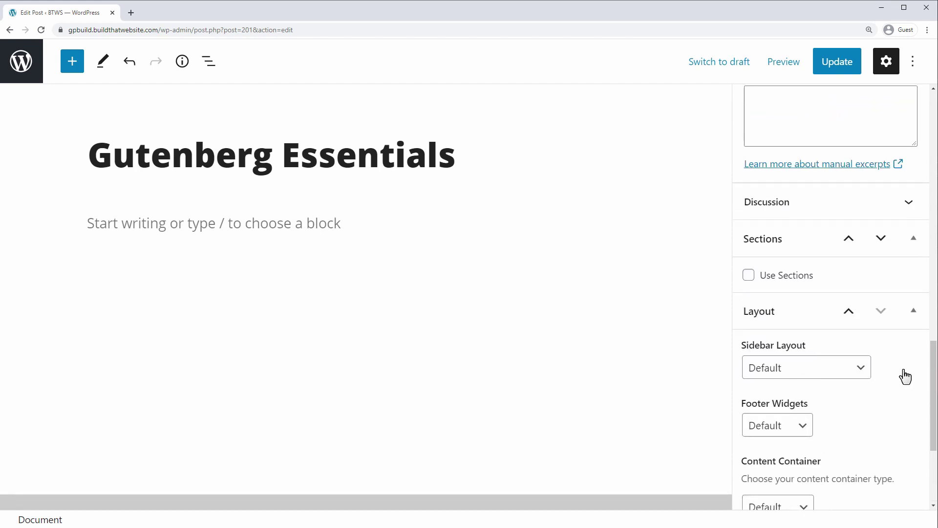
pyautogui.scroll(8, 904, 377)
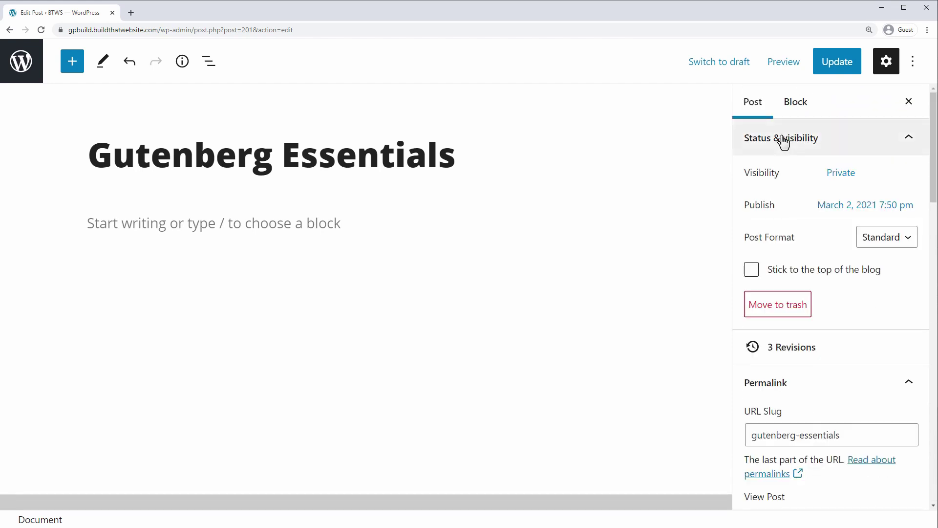
# Select the empty paragraph's block settings and inspect its Font size and Color options.
pyautogui.click(799, 109)
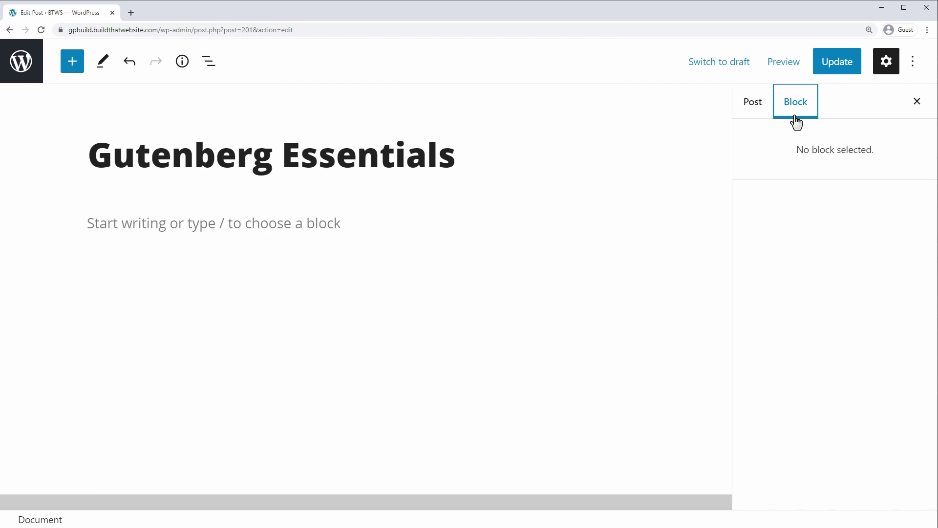
pyautogui.click(286, 225)
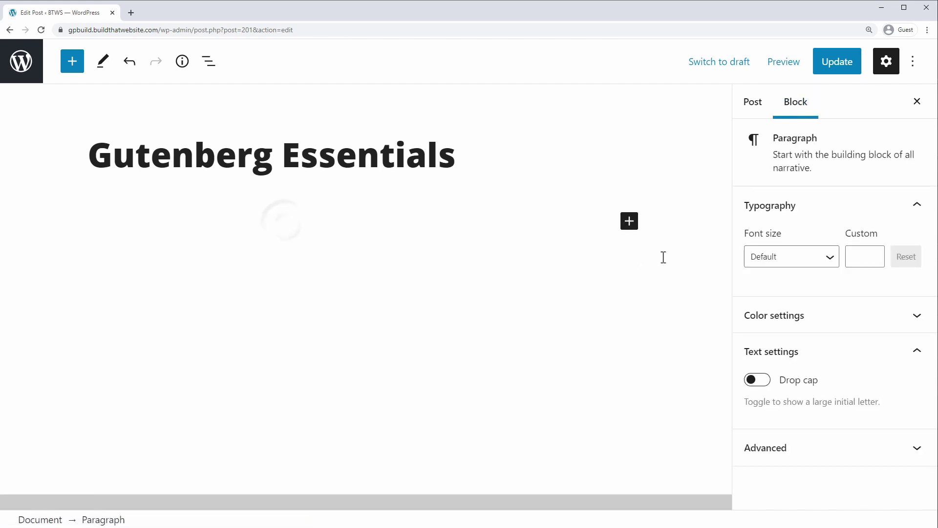
pyautogui.click(765, 268)
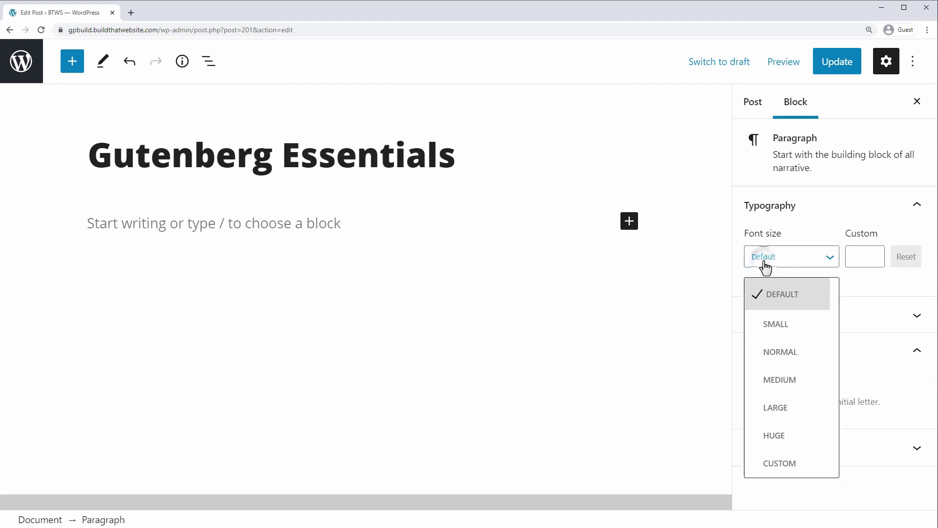
pyautogui.click(817, 318)
pyautogui.scroll(-1, 820, 313)
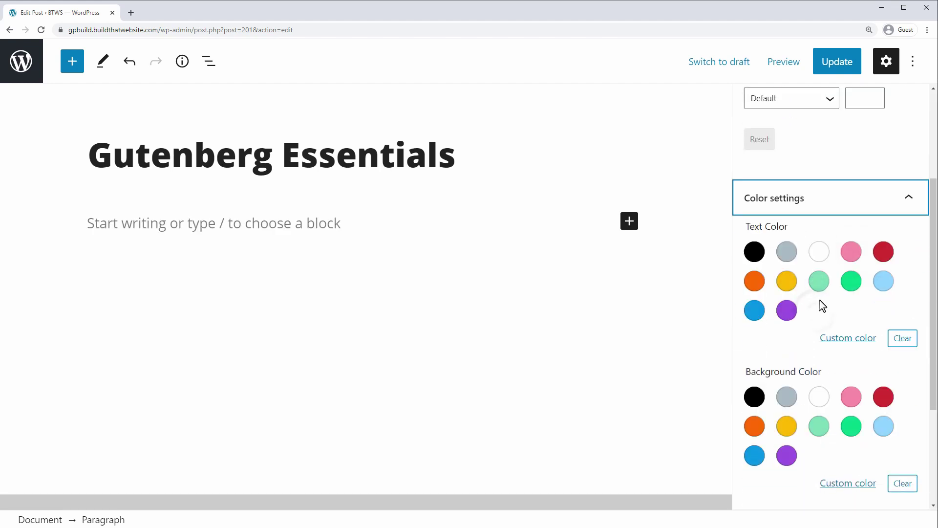
pyautogui.click(785, 197)
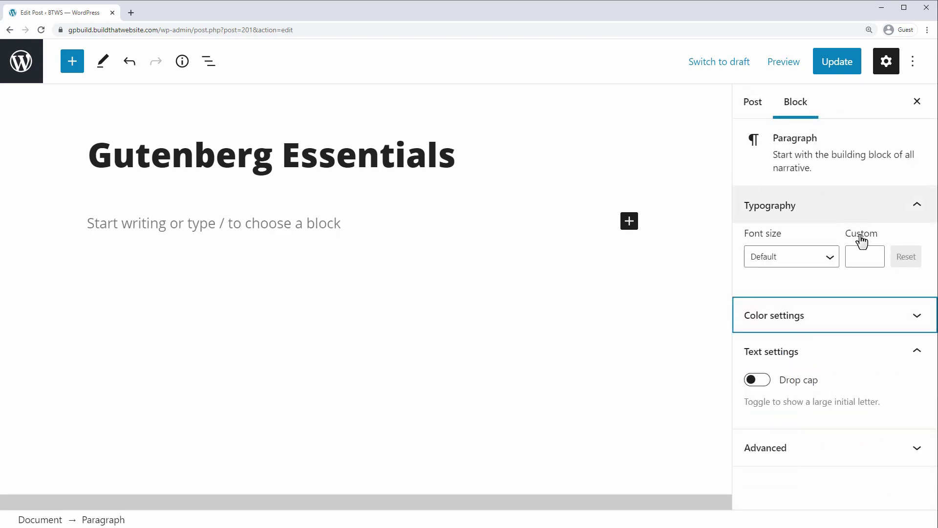
# Expand Advanced and focus the HTML anchor and Additional CSS class fields.
pyautogui.click(866, 454)
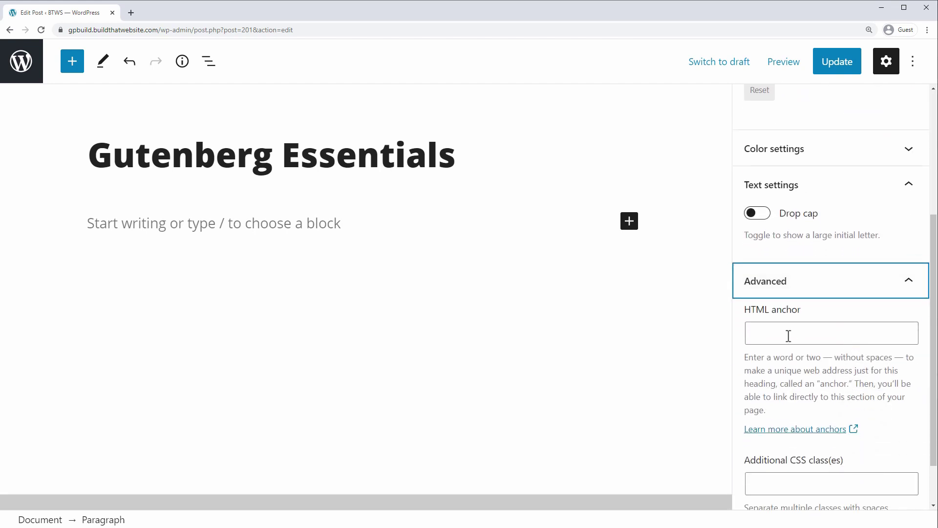
pyautogui.click(788, 336)
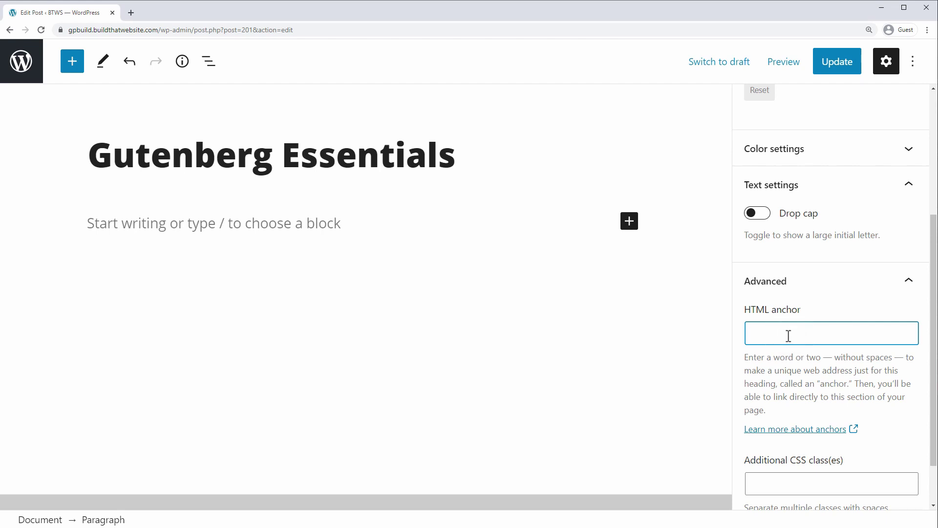
pyautogui.scroll(-2, 822, 312)
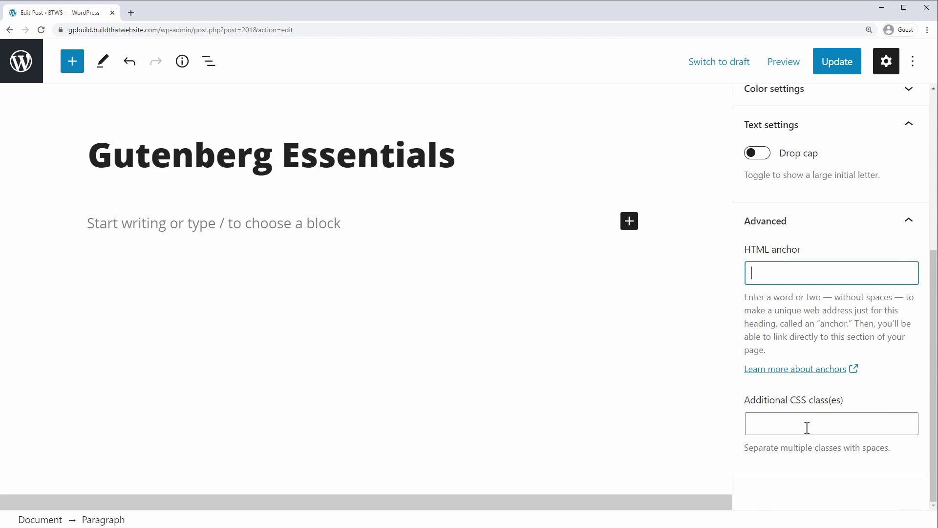
pyautogui.click(851, 421)
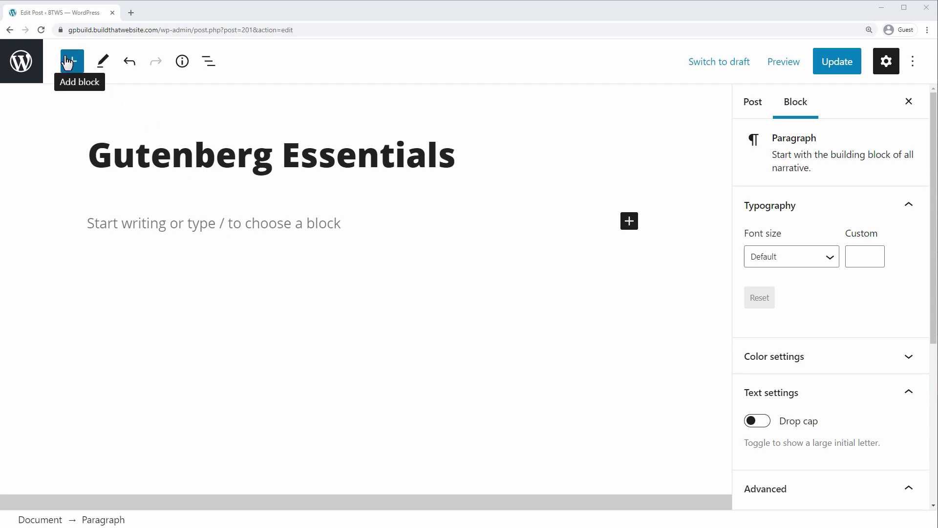
pyautogui.click(629, 225)
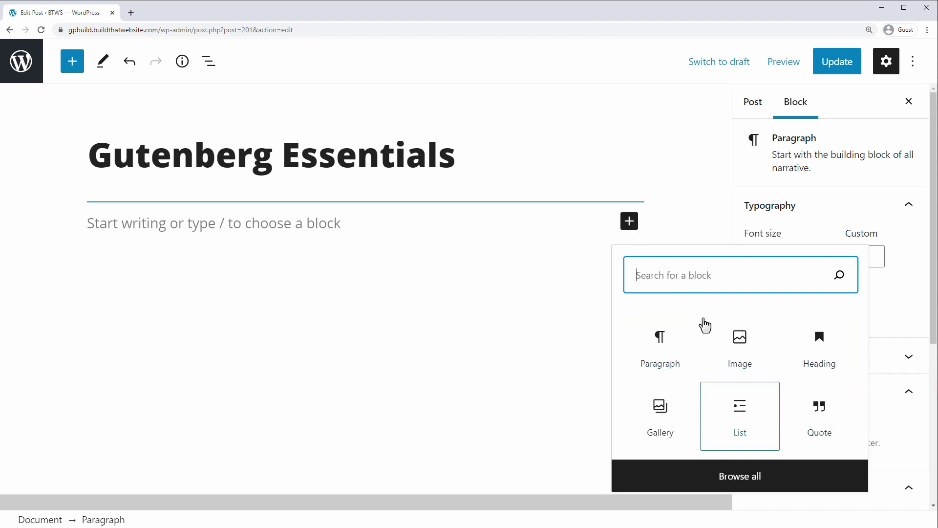
pyautogui.write('shor')
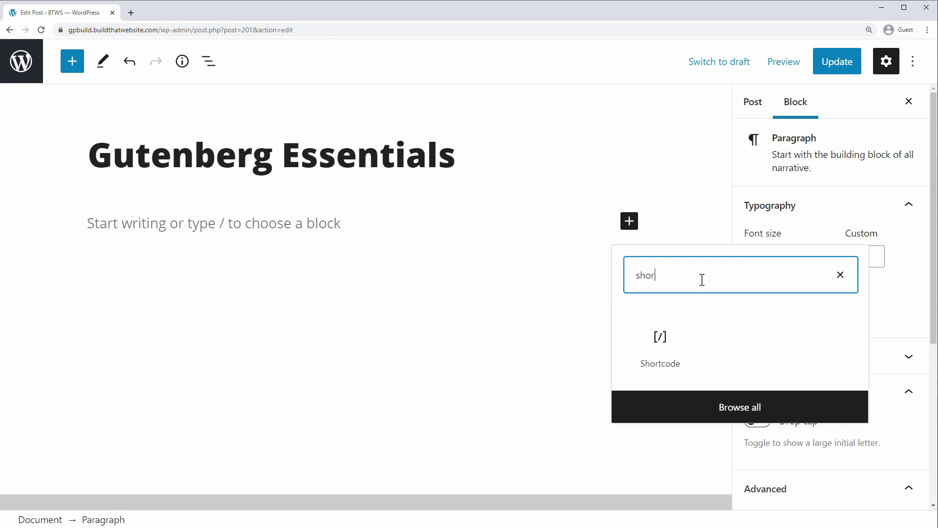
pyautogui.click(665, 351)
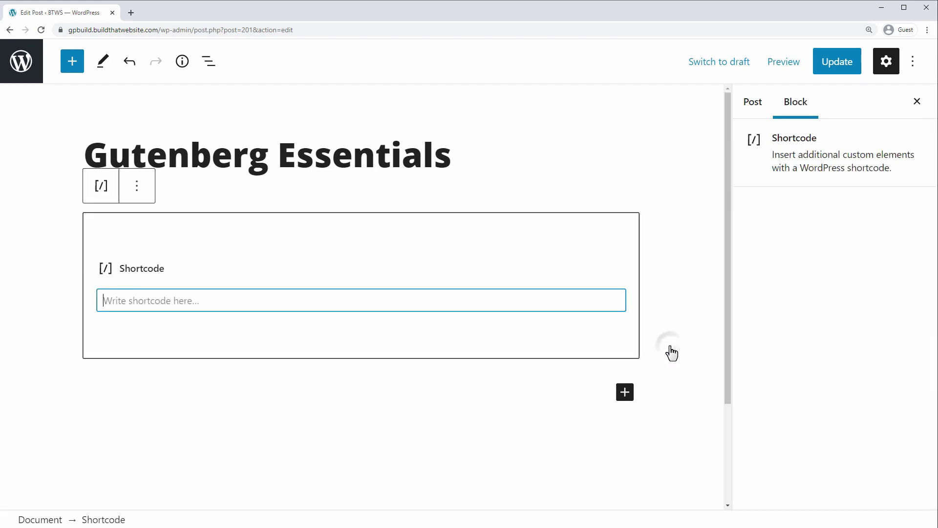
pyautogui.click(137, 189)
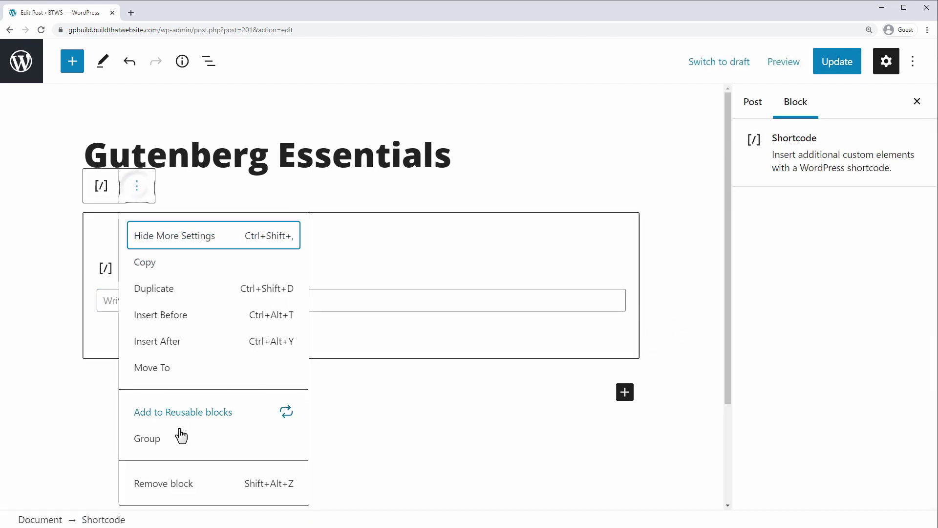
pyautogui.click(186, 486)
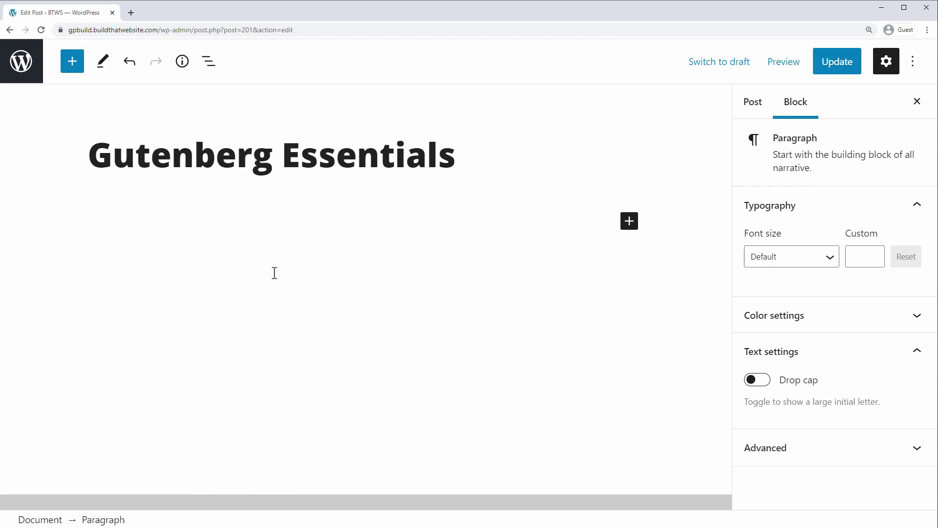
# Insert an image block via /image with Angry-Dude.jpg from the Media Library.
pyautogui.write('/')
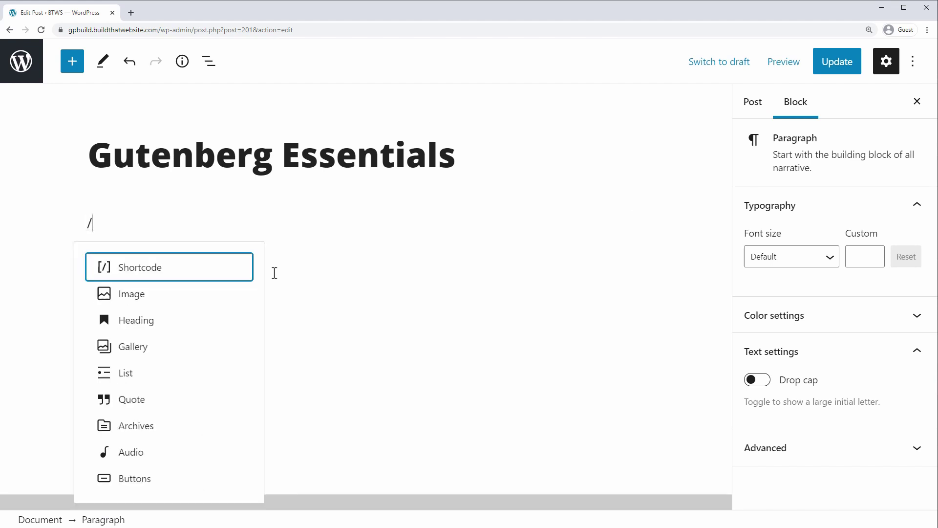
pyautogui.write('im')
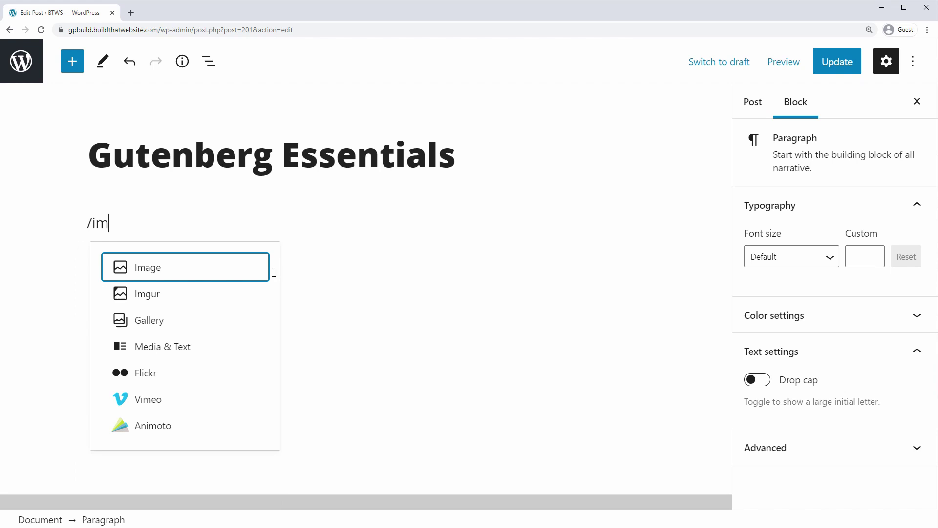
pyautogui.press('Return')
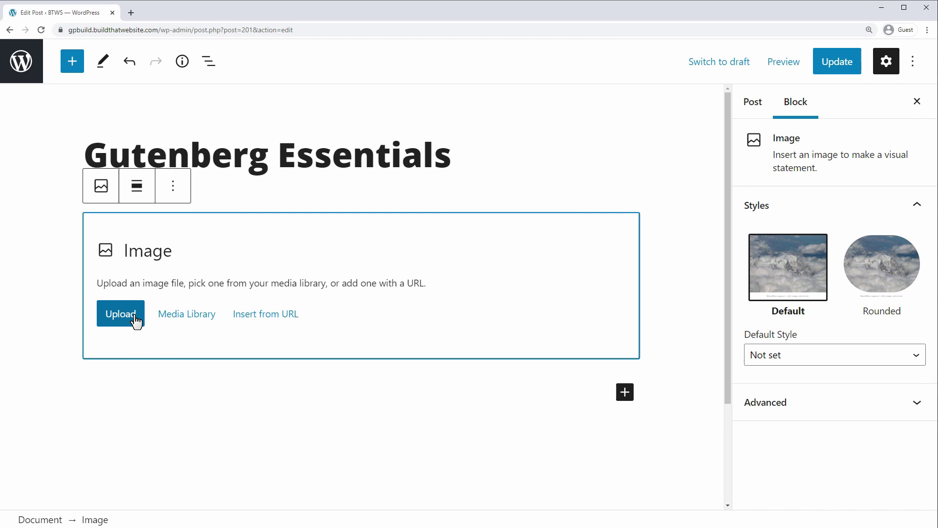
pyautogui.click(186, 324)
pyautogui.click(175, 258)
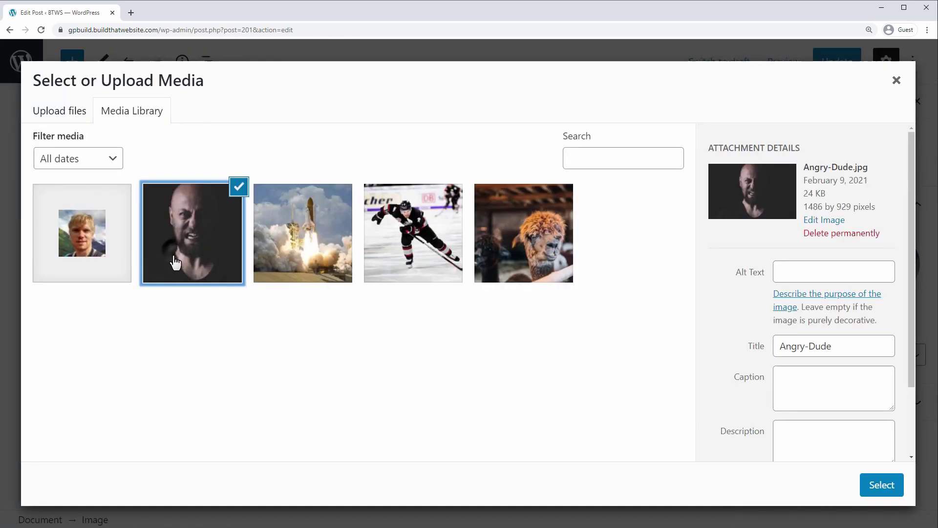
pyautogui.click(874, 485)
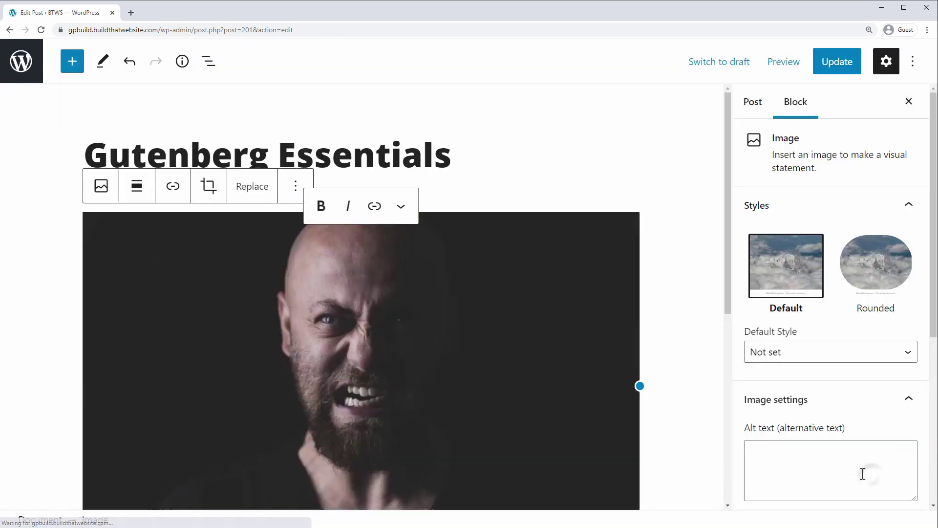
pyautogui.scroll(-1, 335, 184)
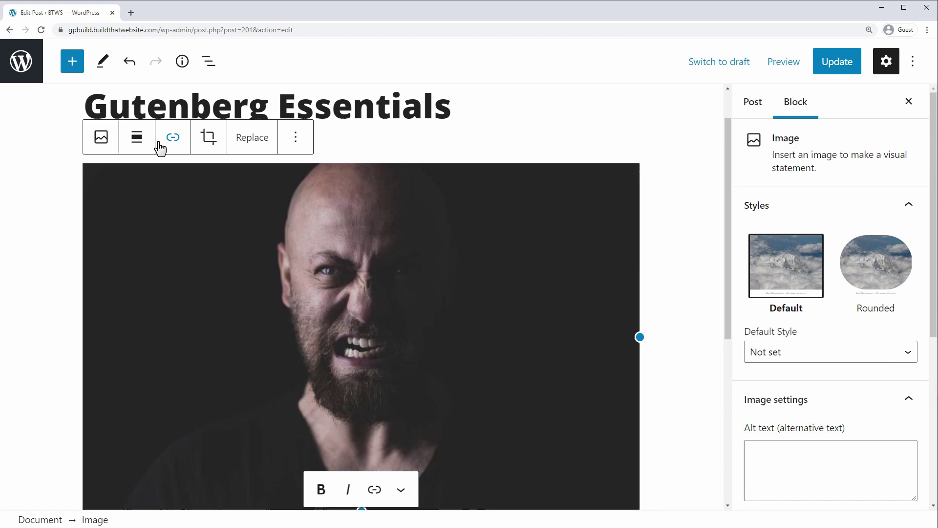
# Centre the image and try 50% and 25% sizes before restoring 100% (1024×640).
pyautogui.click(139, 144)
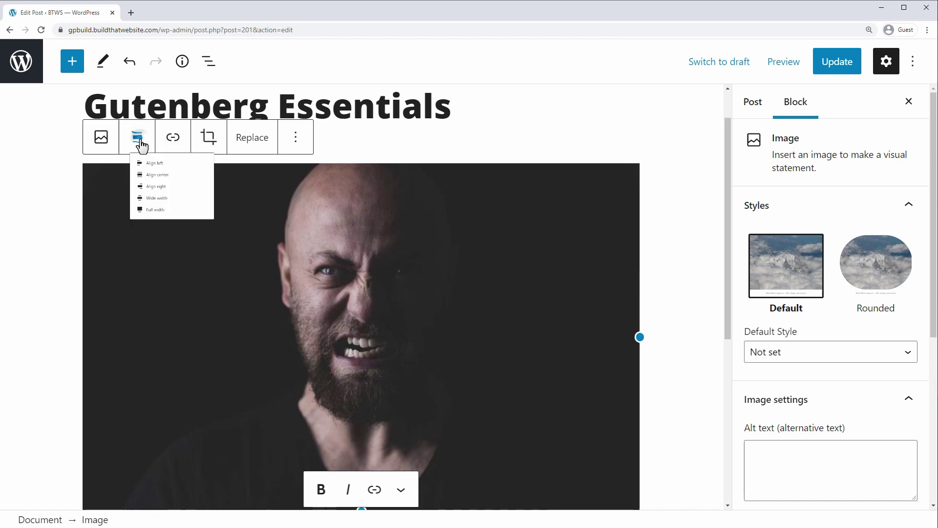
pyautogui.click(168, 226)
pyautogui.scroll(-5, 769, 394)
pyautogui.scroll(3, 848, 347)
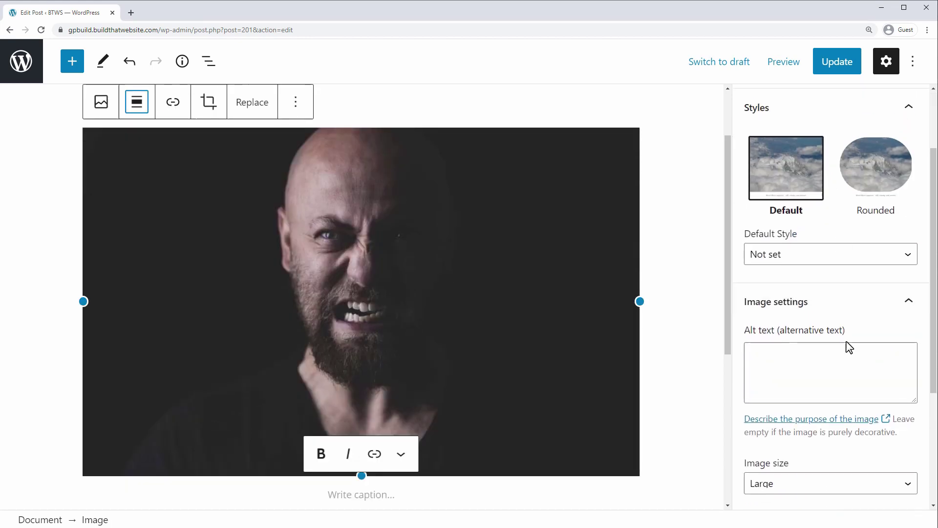
pyautogui.scroll(-4, 844, 417)
pyautogui.click(794, 416)
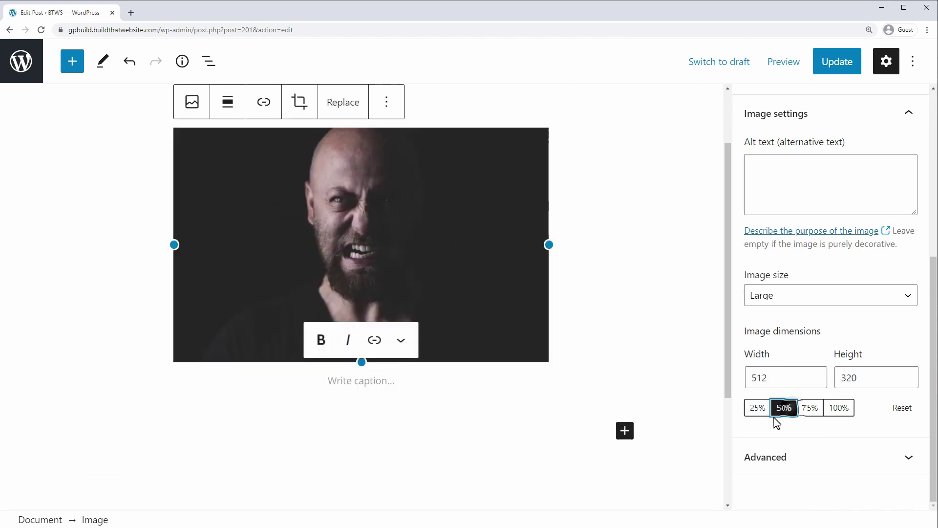
pyautogui.click(760, 410)
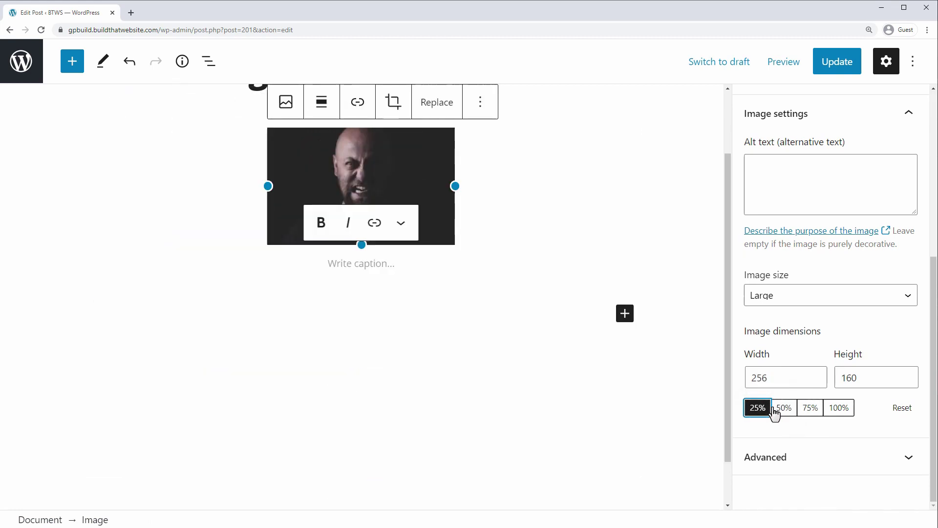
pyautogui.click(838, 408)
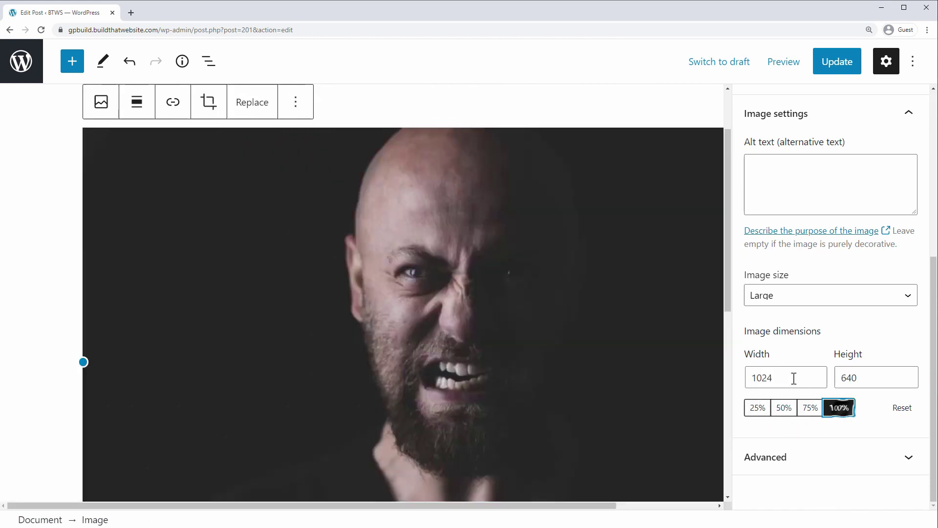
pyautogui.scroll(2, 503, 272)
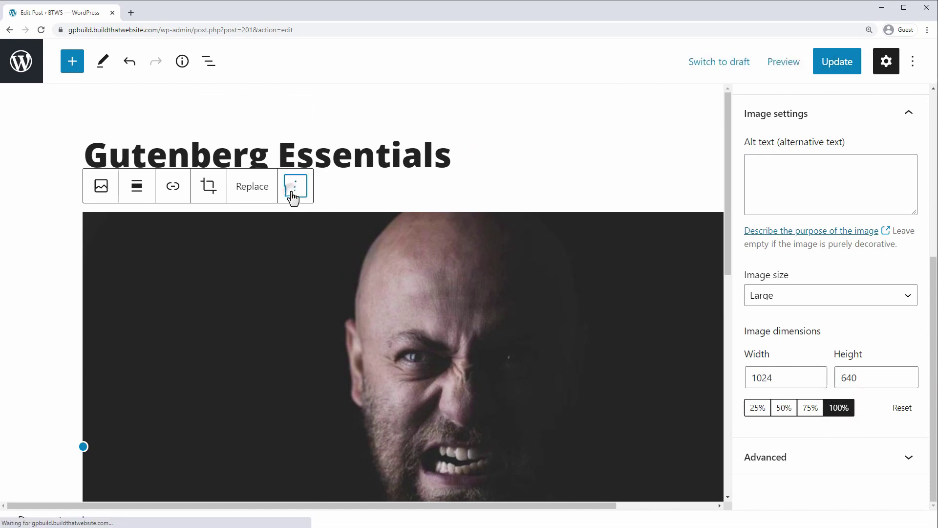
pyautogui.click(296, 189)
# Remove the image block and type 'This is a paragraph' in the empty paragraph.
pyautogui.click(306, 510)
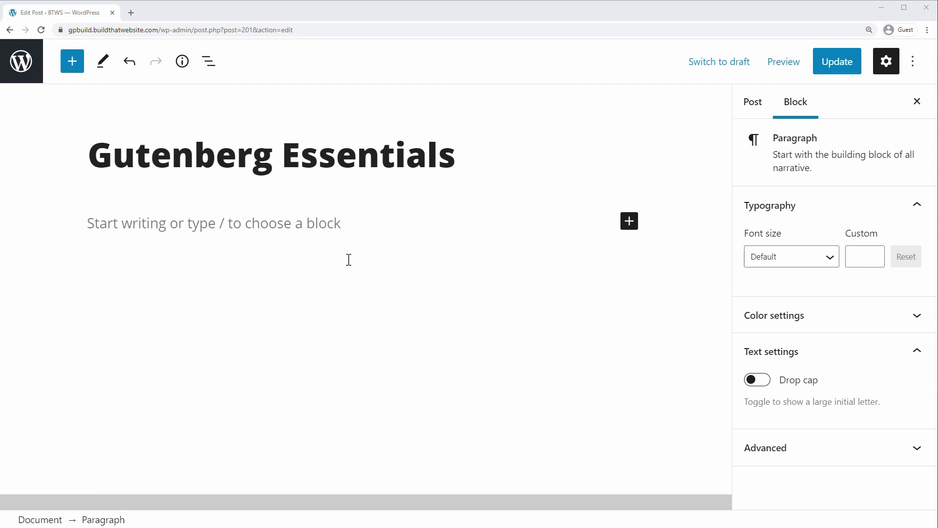
pyautogui.click(293, 223)
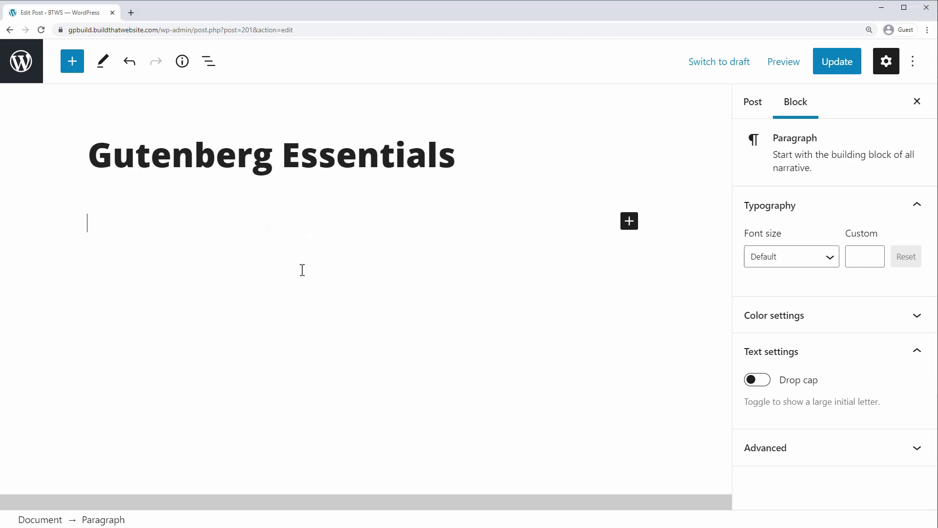
pyautogui.write('This is a par')
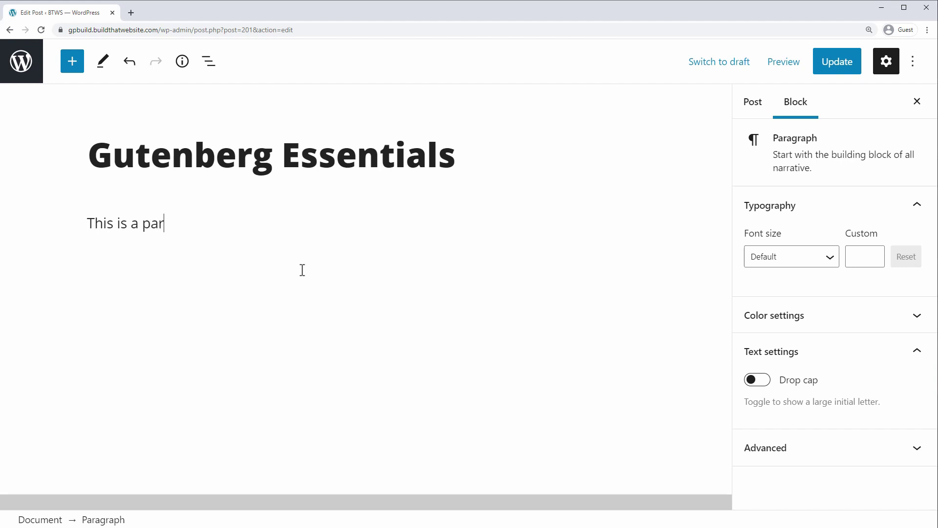
pyautogui.write('agraph.')
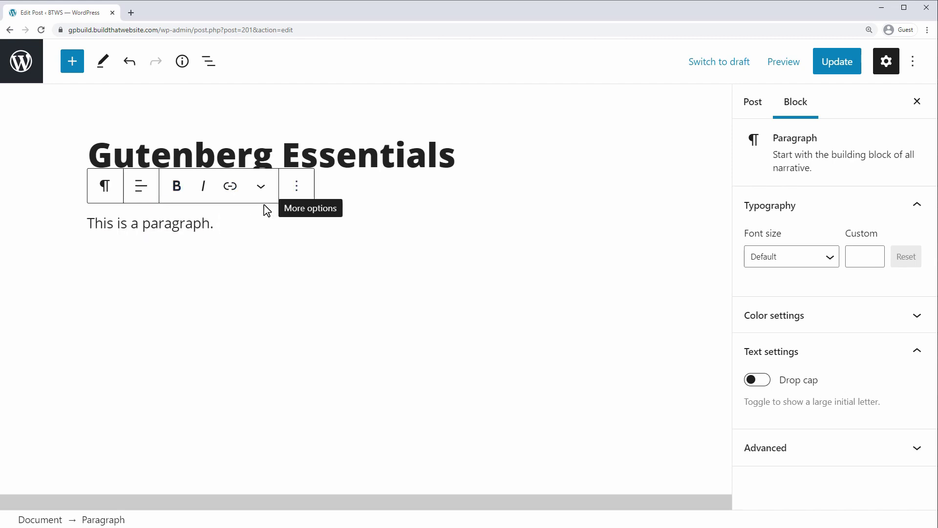
pyautogui.click(141, 192)
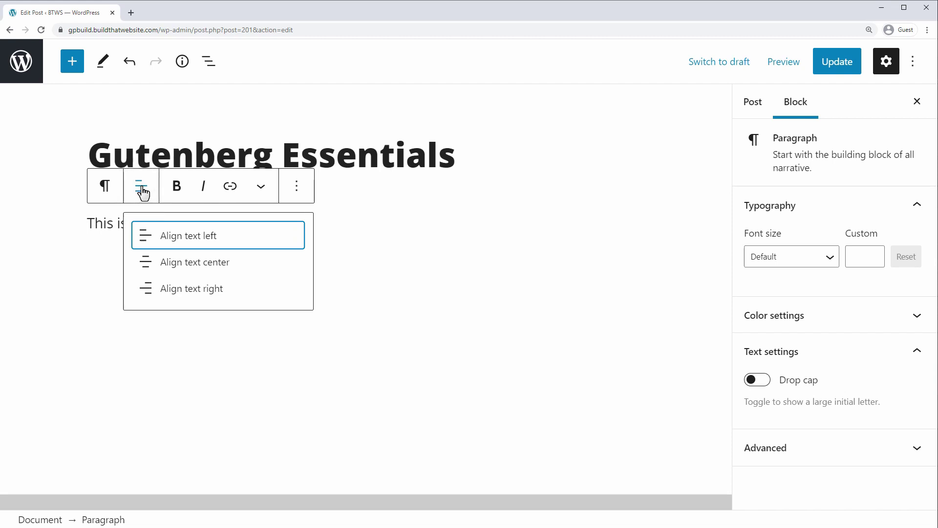
# Transform the paragraph into a list and toggle it between bulleted and numbered.
pyautogui.click(296, 195)
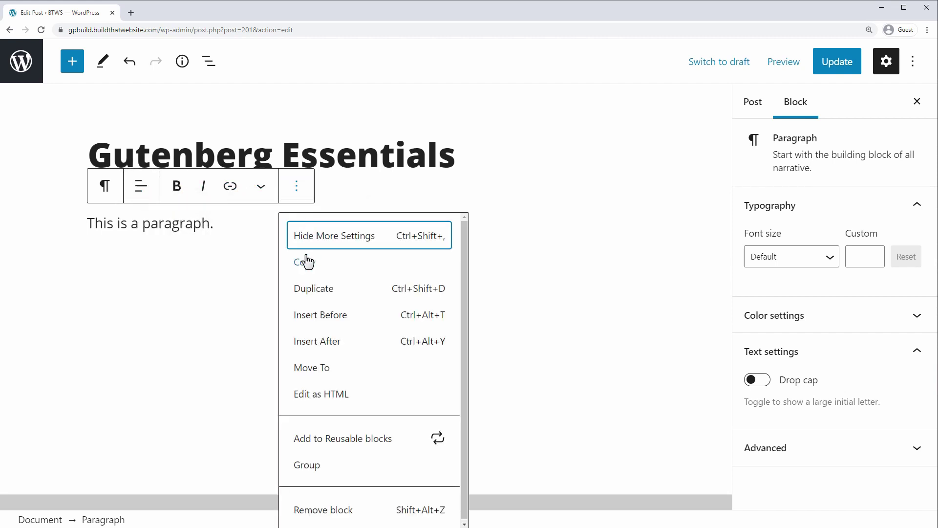
pyautogui.click(300, 190)
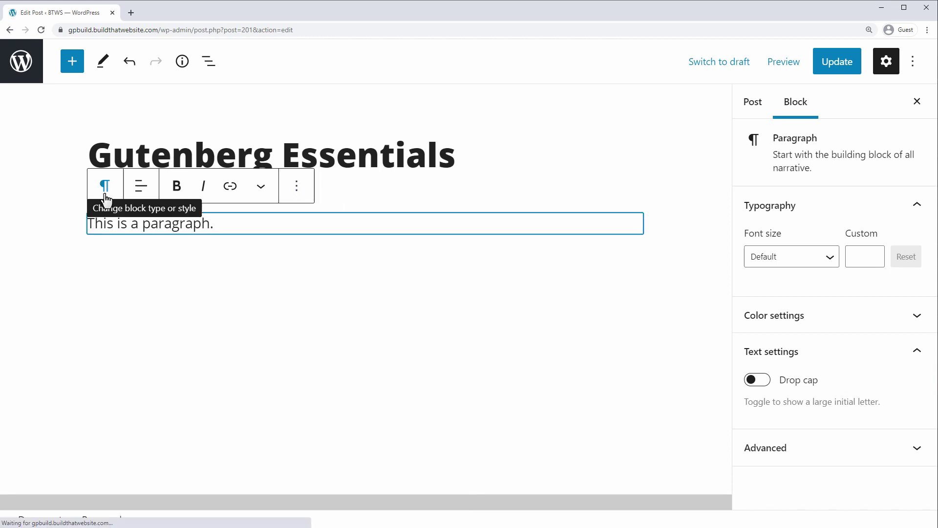
pyautogui.click(105, 194)
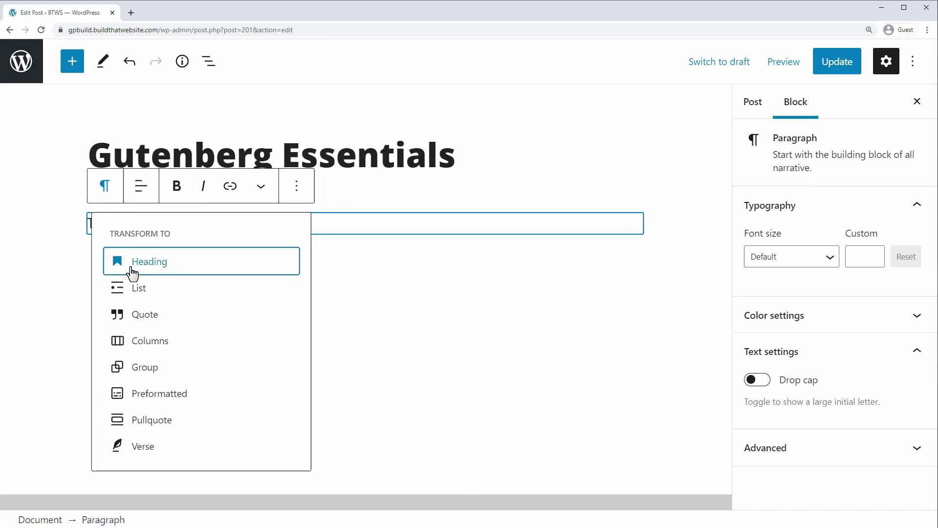
pyautogui.click(139, 290)
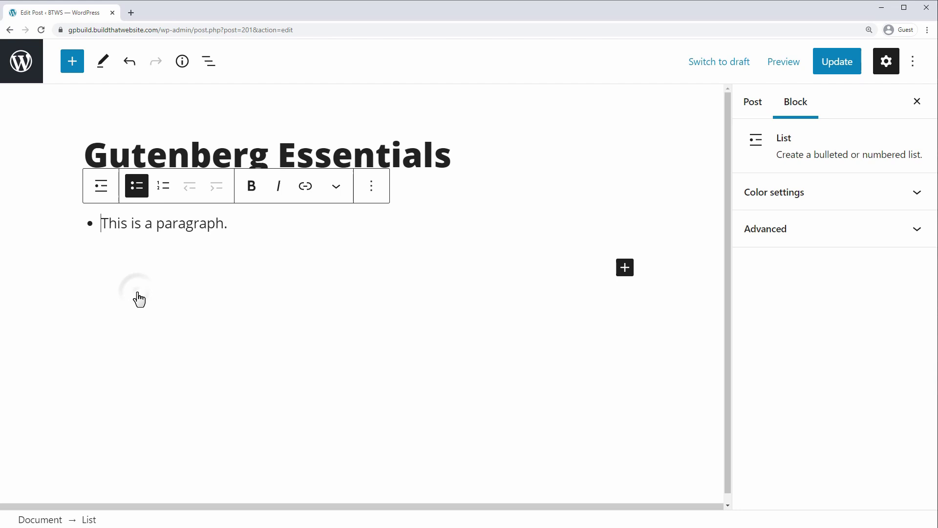
pyautogui.click(164, 185)
pyautogui.click(137, 186)
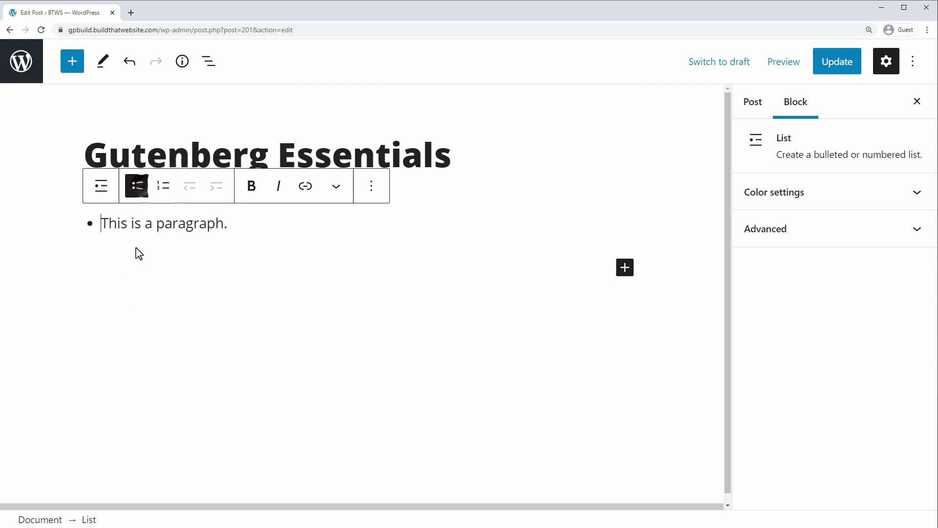
pyautogui.click(163, 186)
# Transform the list back into a paragraph, then type '1.' to start a numbered list below.
pyautogui.click(102, 186)
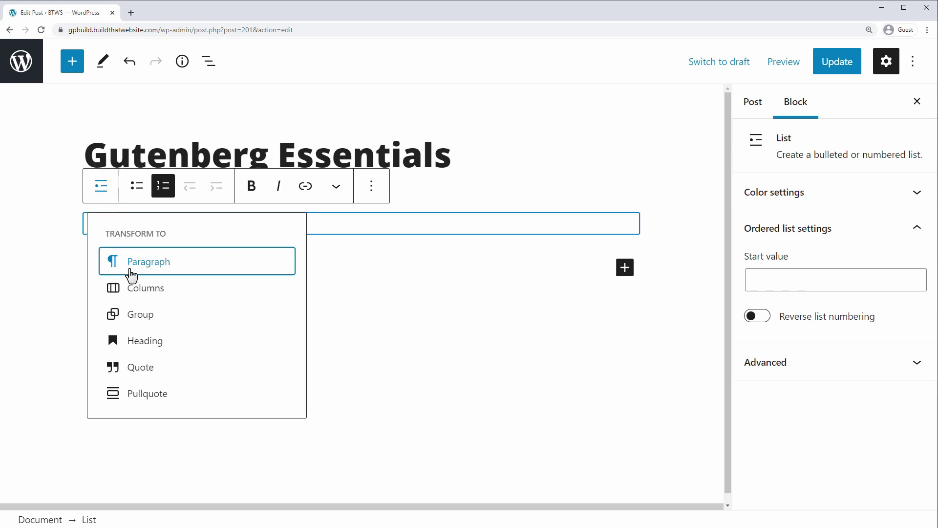
pyautogui.click(129, 268)
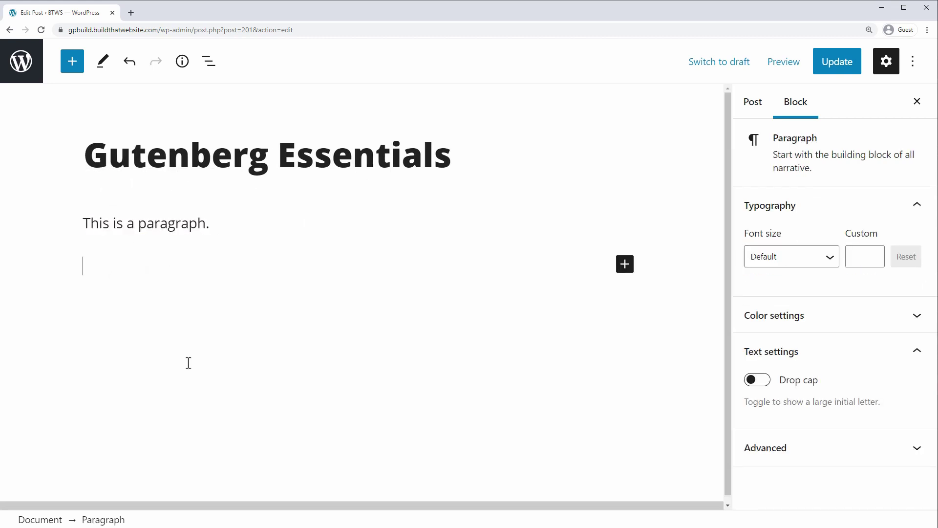
pyautogui.write('1.')
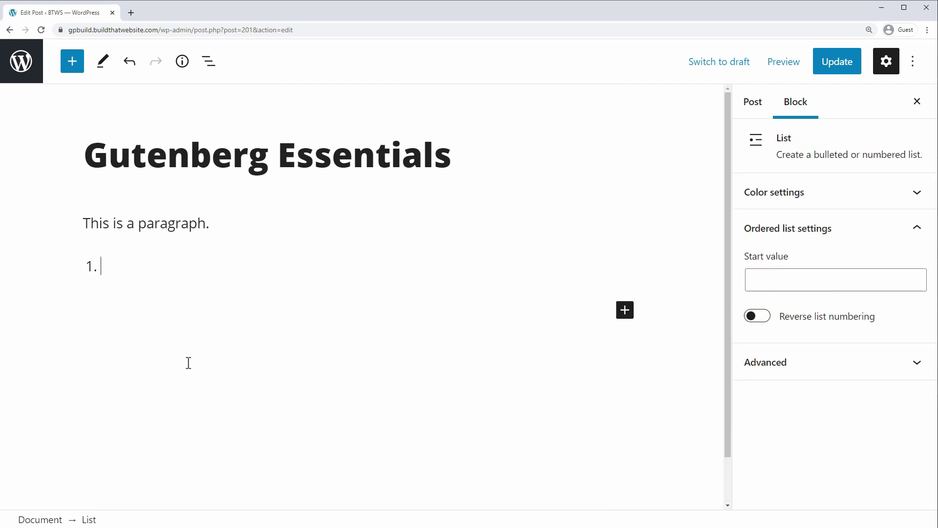
pyautogui.press('Return')
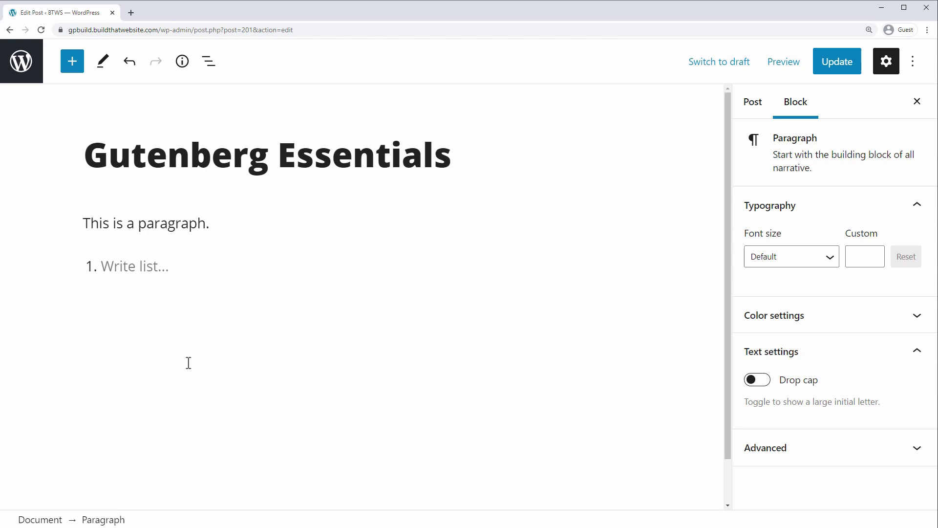
# Build a bulleted list with List item 1, List item 2 and List item 3.
pyautogui.click(119, 266)
pyautogui.press('BackSpace')
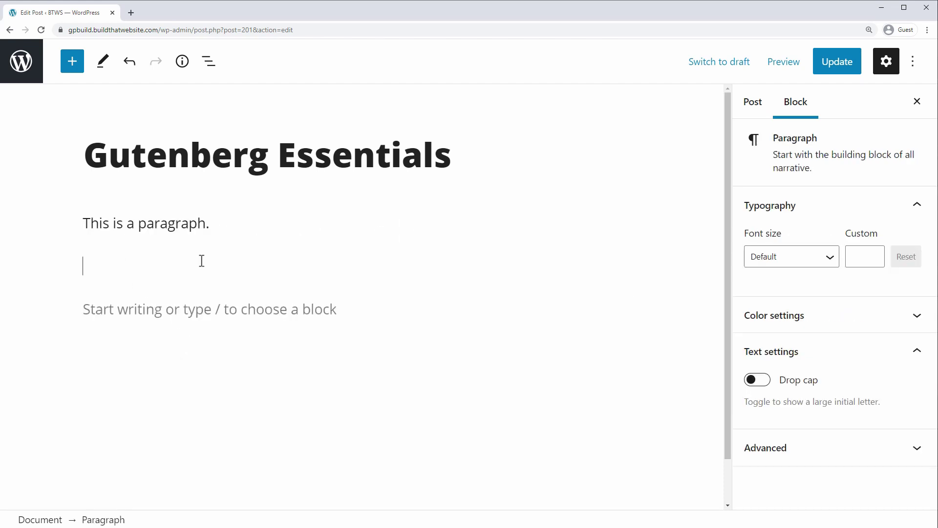
pyautogui.write('*')
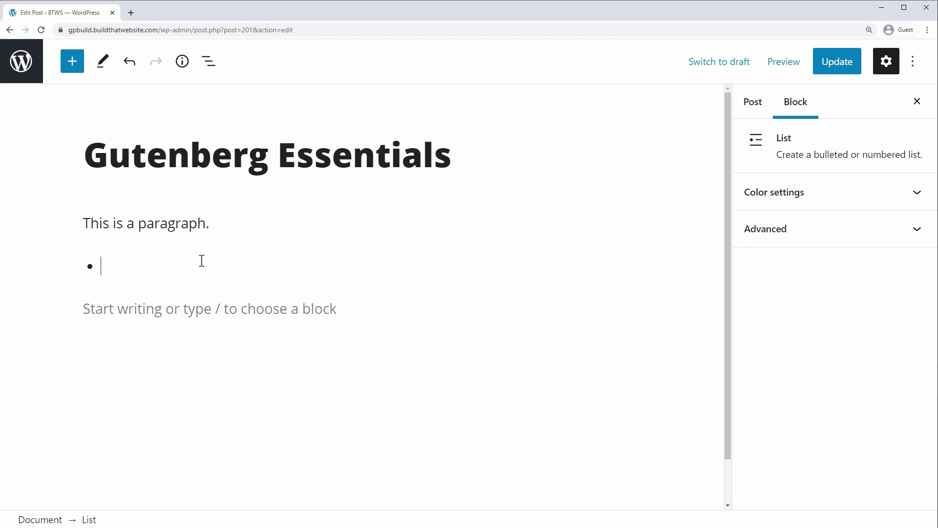
pyautogui.press('BackSpace')
pyautogui.write('List item 1')
pyautogui.press('Return')
pyautogui.write('List item 2')
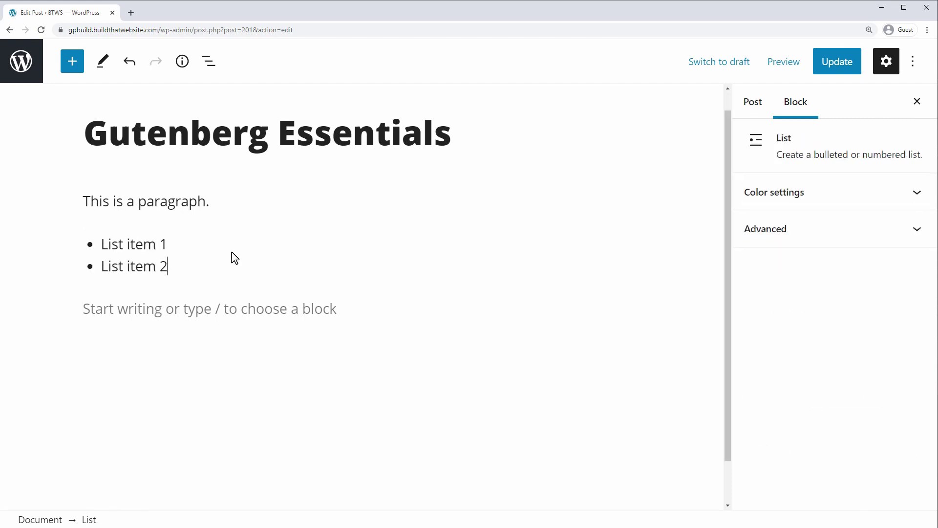
pyautogui.press('Return')
pyautogui.write('List item 3')
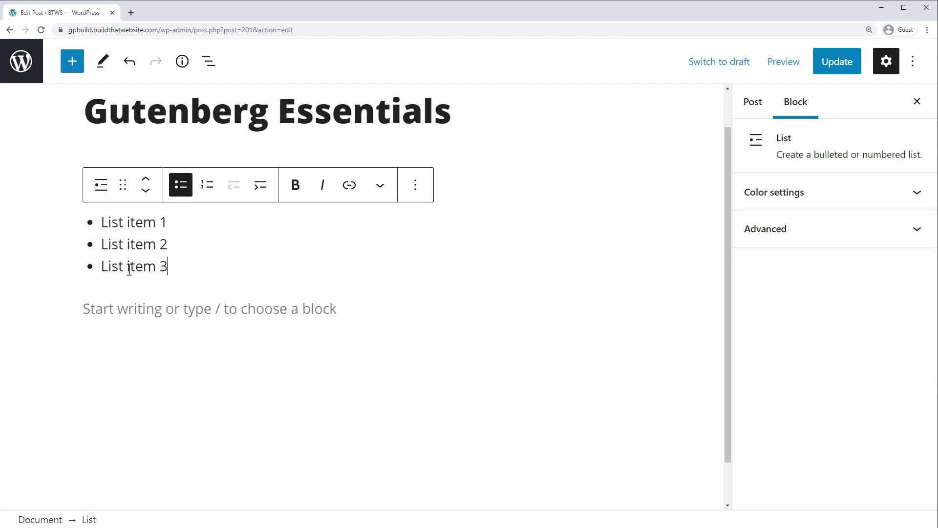
# Nest List item 3 under List item 2 as a numbered sub-list.
pyautogui.click(261, 190)
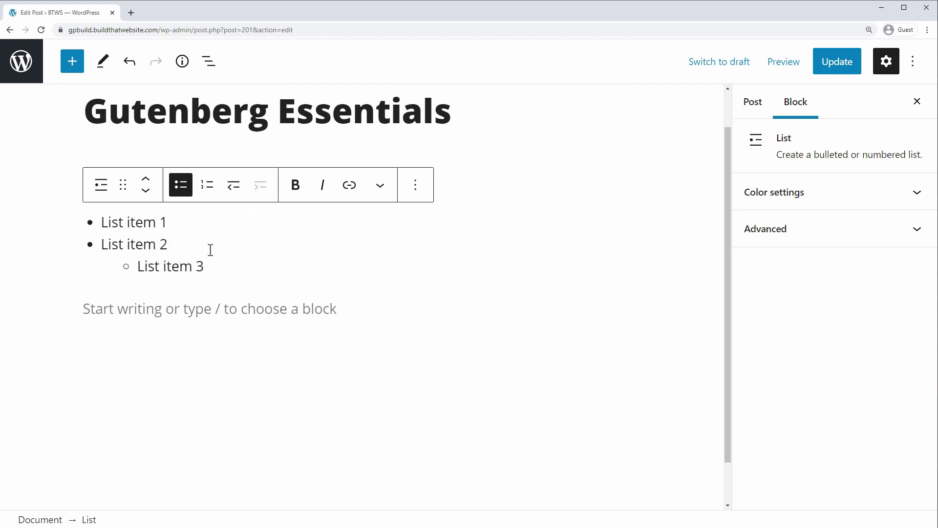
pyautogui.press('Return')
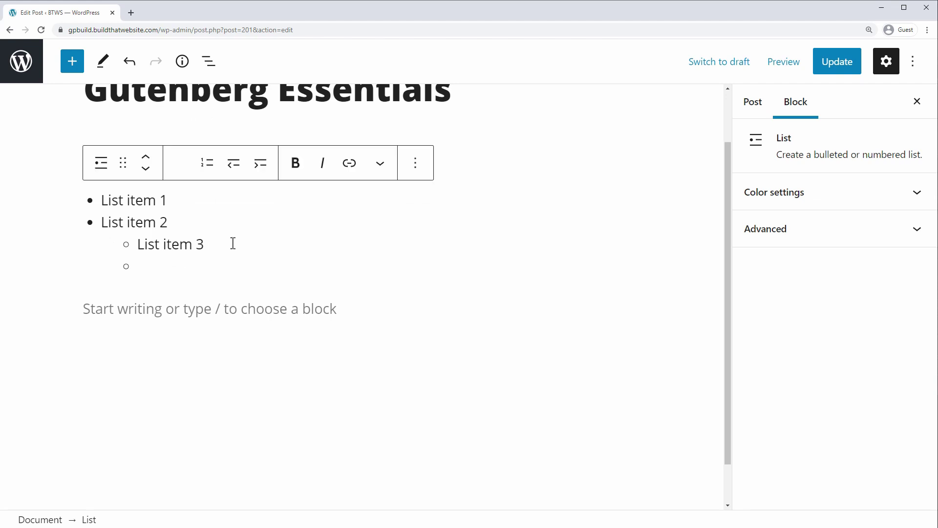
pyautogui.click(192, 244)
pyautogui.click(236, 173)
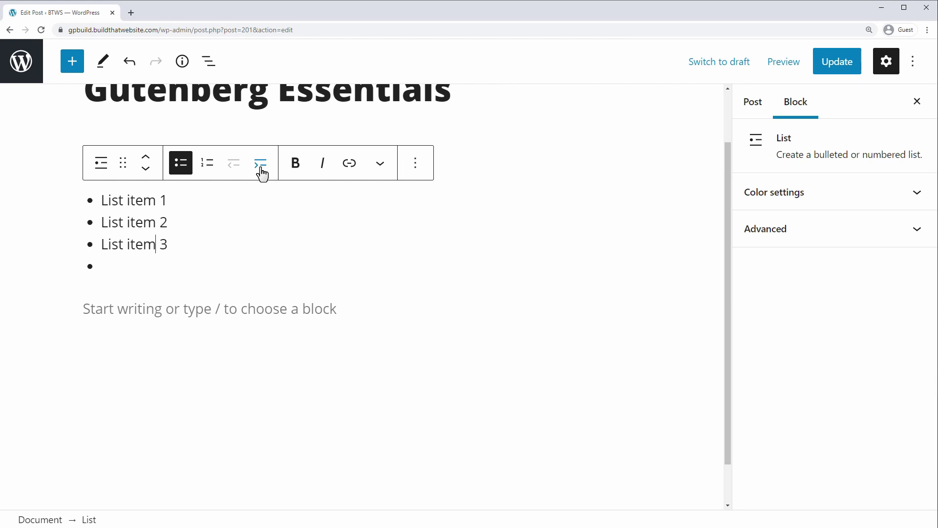
pyautogui.click(261, 170)
pyautogui.click(207, 167)
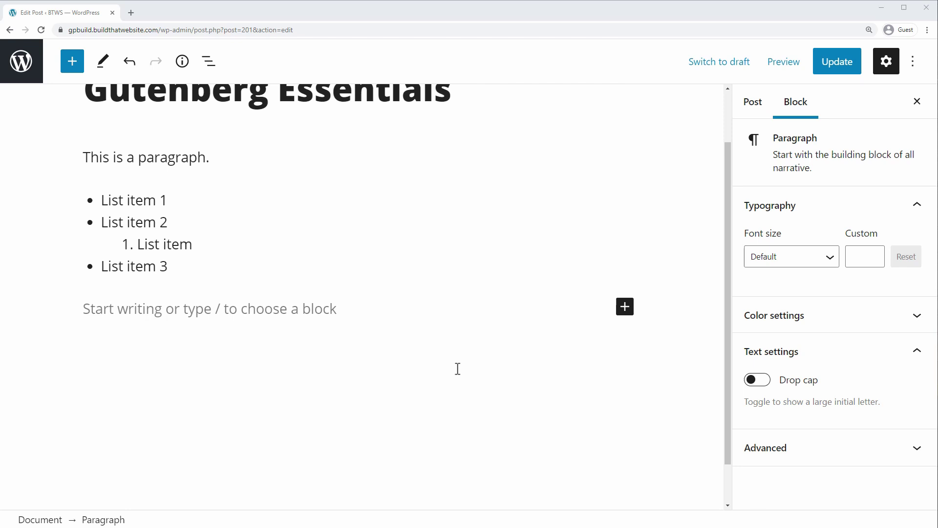
# Insert a level-2 Heading block below the list and return to the empty paragraph beneath.
pyautogui.click(625, 308)
pyautogui.click(729, 210)
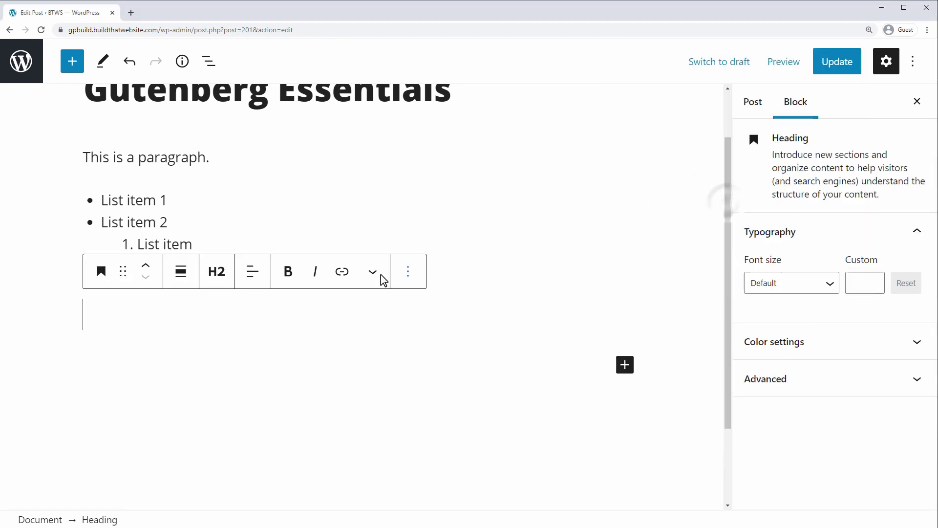
pyautogui.click(217, 272)
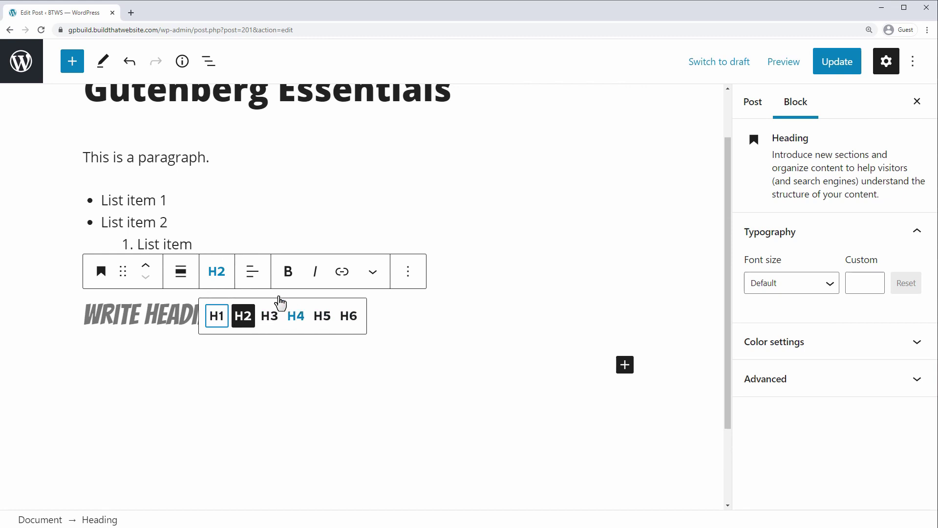
pyautogui.click(135, 315)
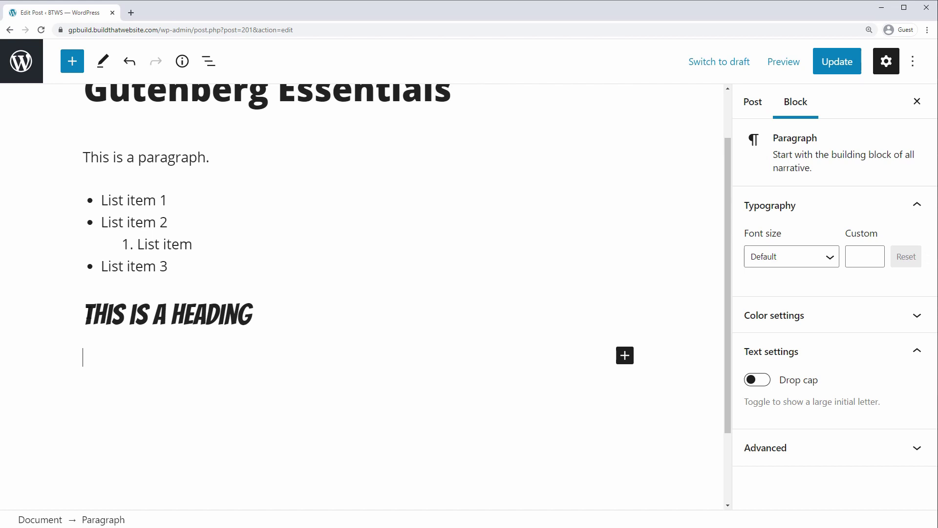
pyautogui.click(84, 312)
pyautogui.click(93, 345)
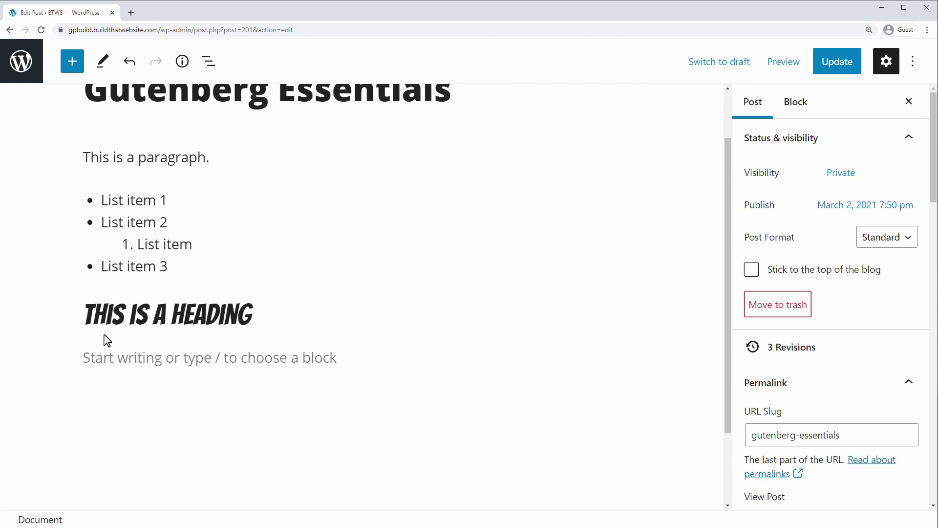
pyautogui.click(145, 359)
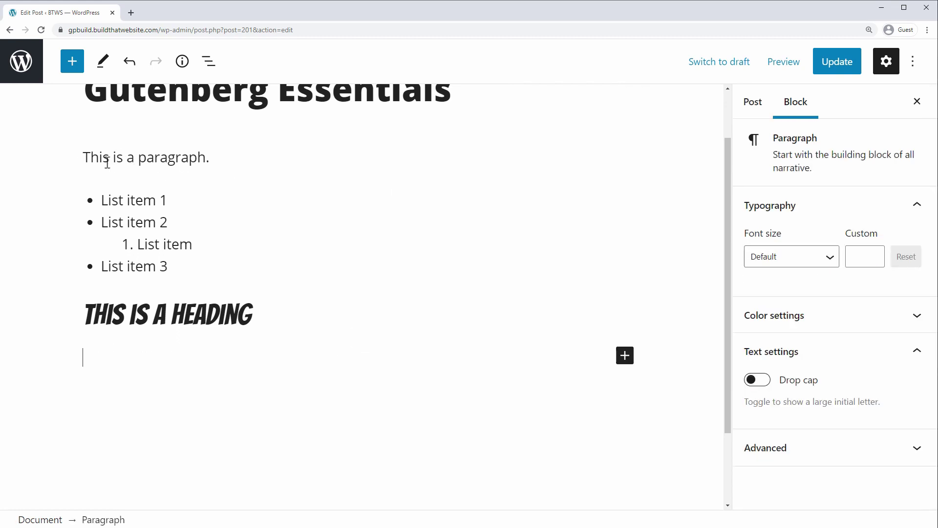
pyautogui.click(135, 159)
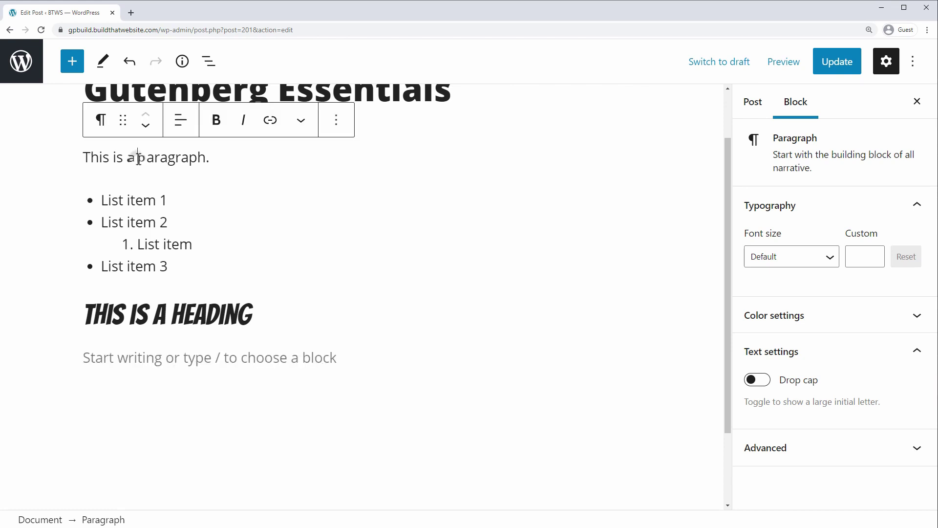
pyautogui.scroll(-2, 187, 264)
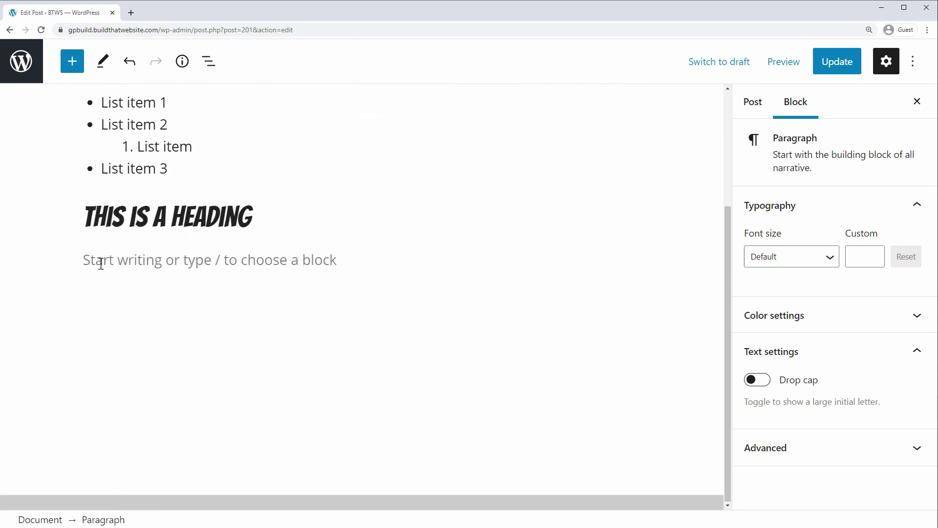
pyautogui.click(99, 260)
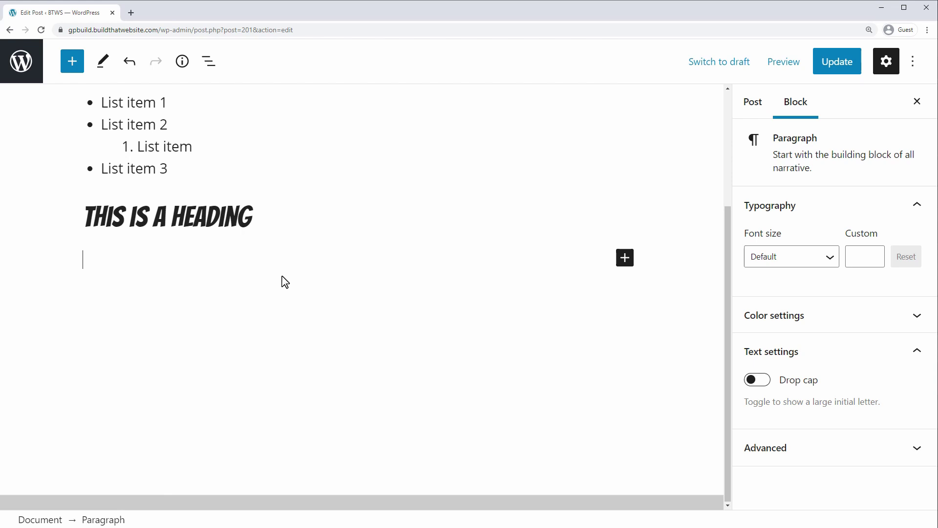
# Enable Top toolbar in the Options menu and check it on the paragraph, heading and list.
pyautogui.press('Up')
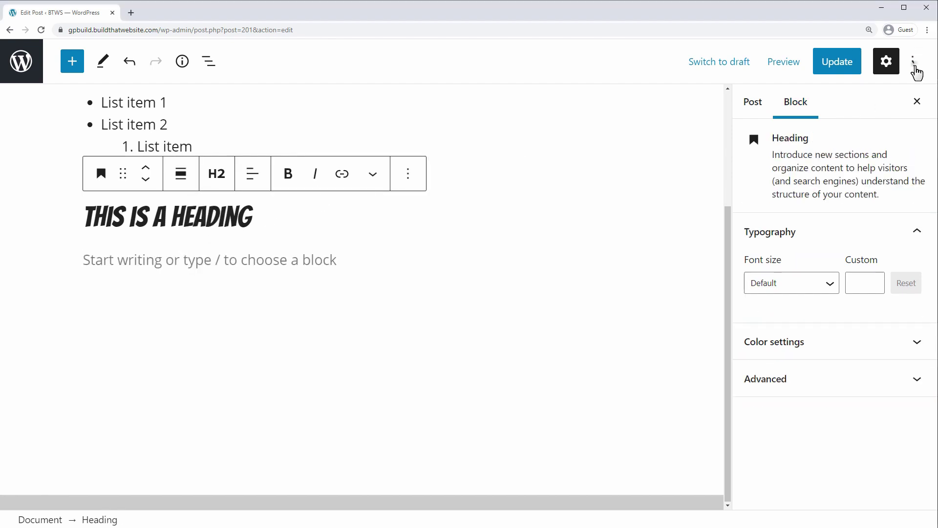
pyautogui.click(912, 66)
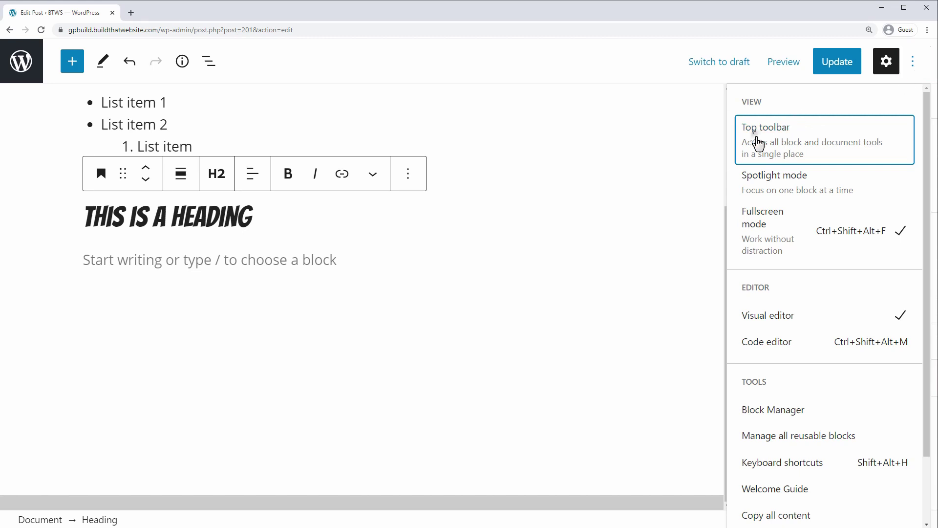
pyautogui.click(758, 144)
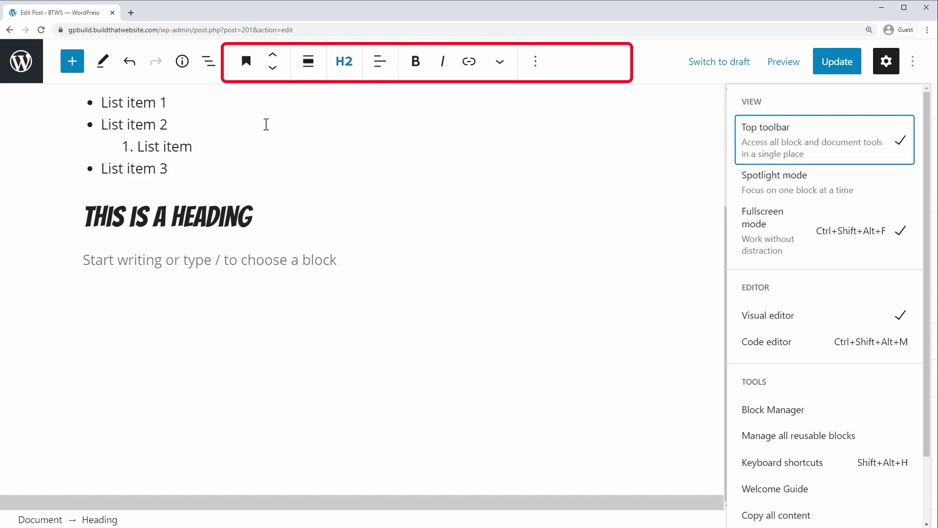
pyautogui.click(165, 264)
pyautogui.click(166, 213)
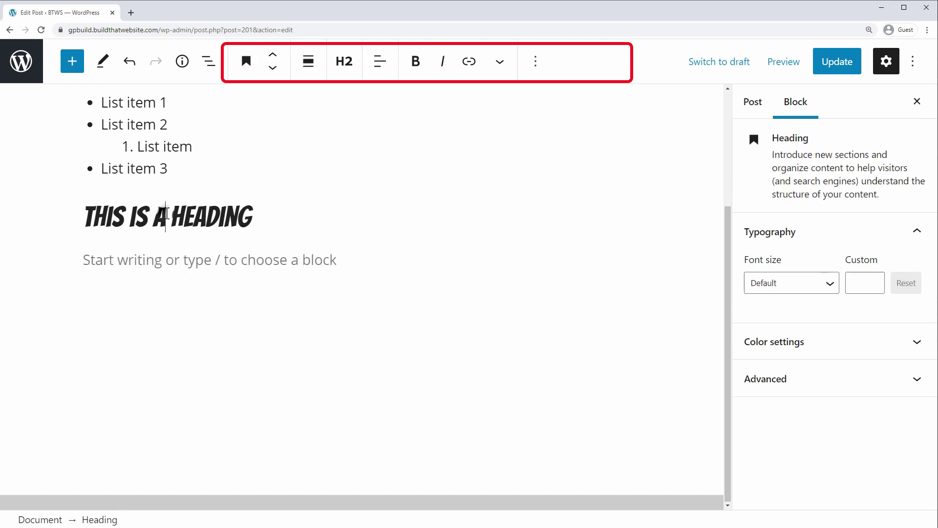
pyautogui.click(144, 166)
pyautogui.click(153, 216)
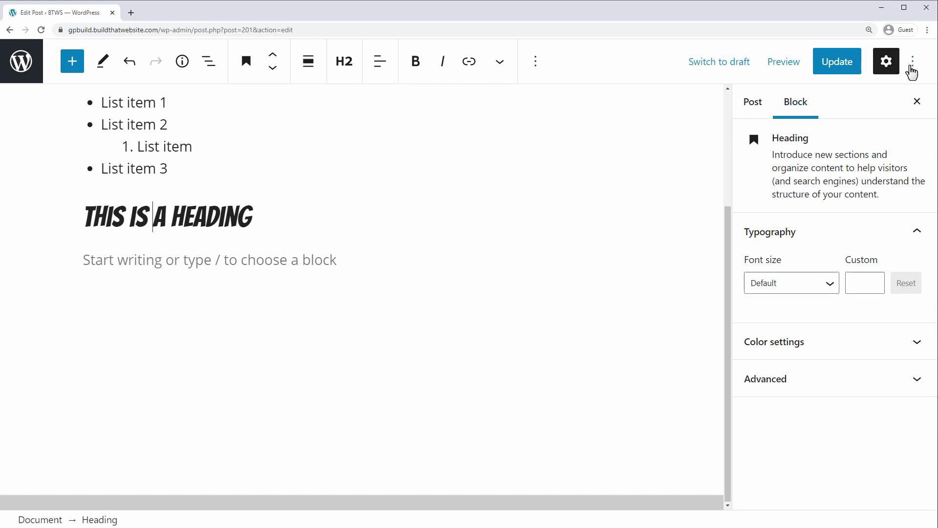
# Turn off Fullscreen mode and open All Posts in a new browser tab.
pyautogui.click(912, 63)
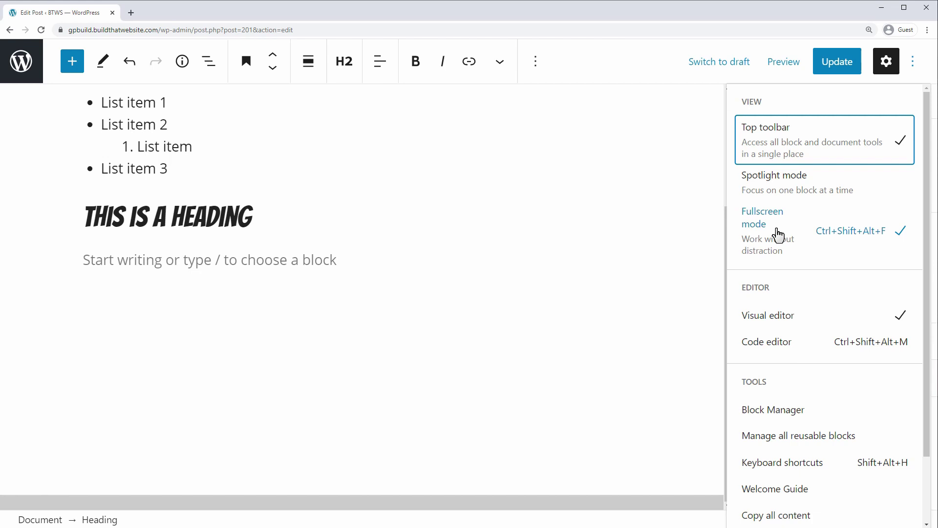
pyautogui.click(778, 235)
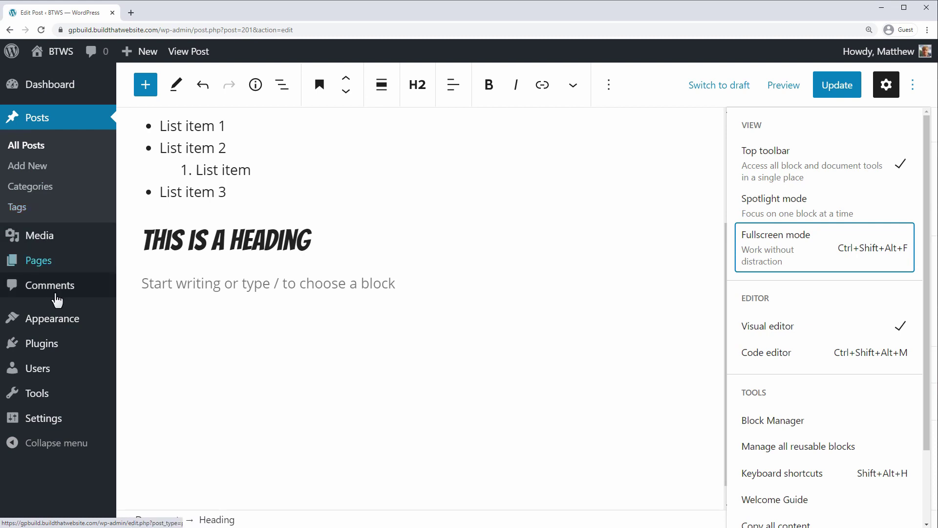
pyautogui.moveTo(47, 348)
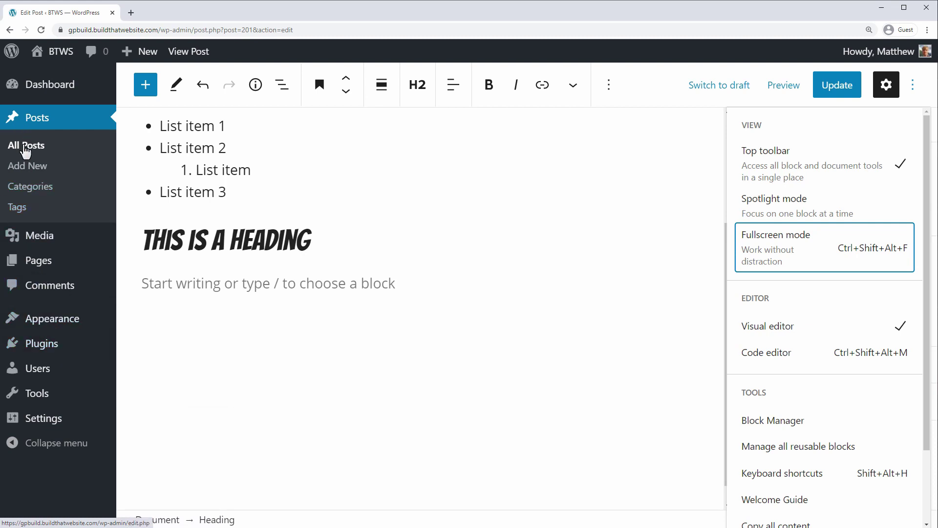
pyautogui.rightClick(25, 149)
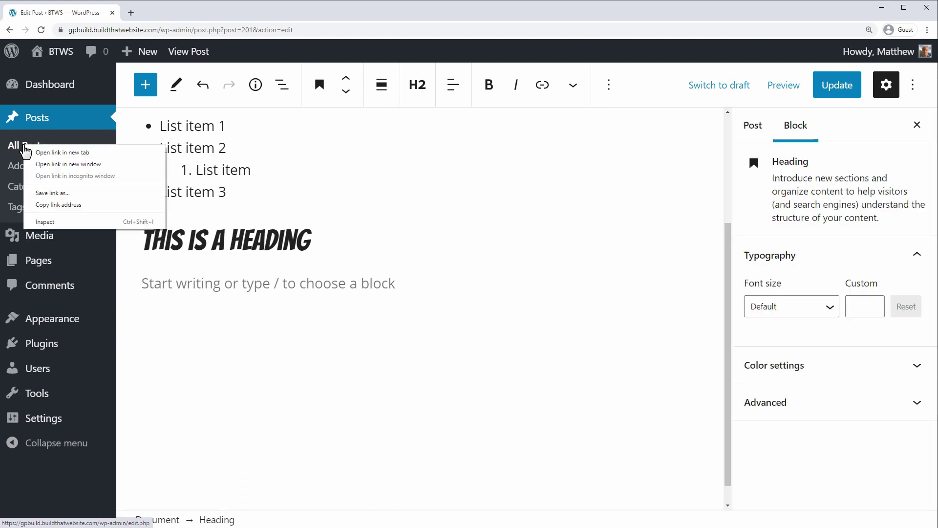
pyautogui.click(74, 154)
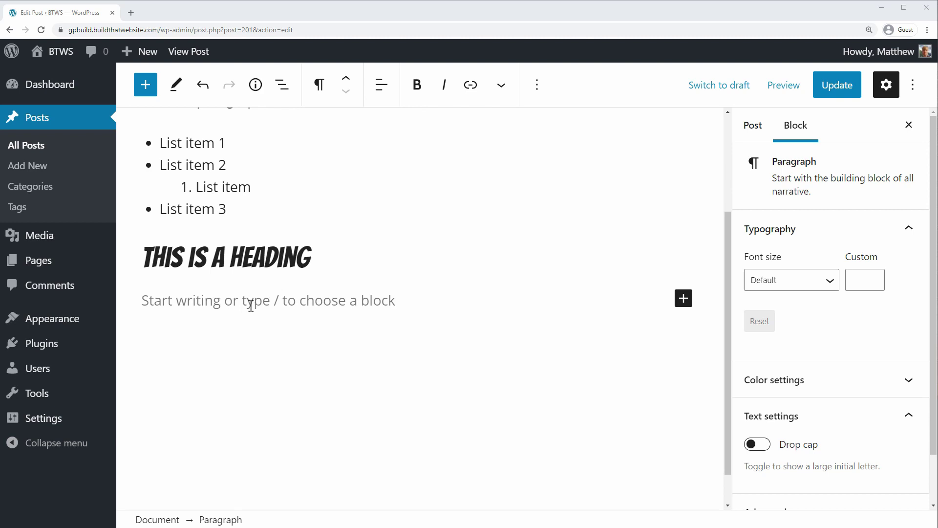
# Insert a Classic block below the heading, searching 'clas', and keep Paragraph format.
pyautogui.click(250, 305)
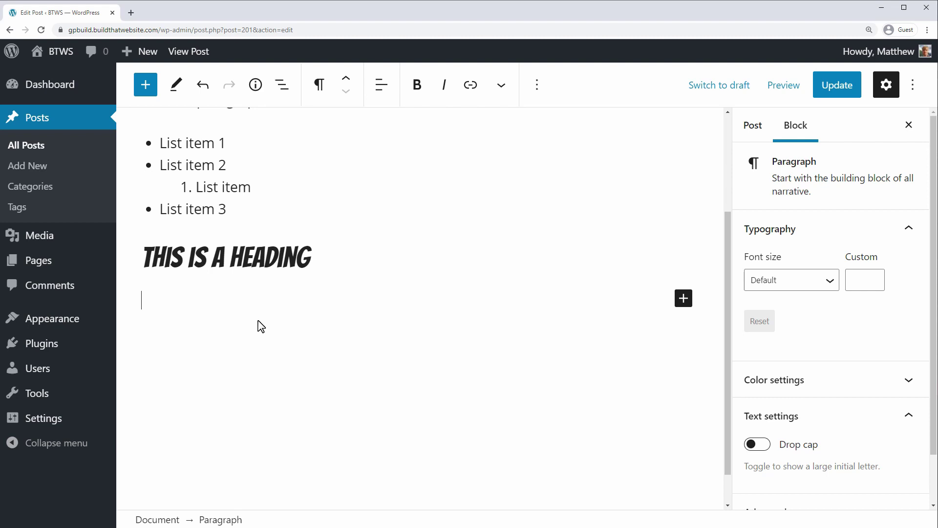
pyautogui.click(683, 298)
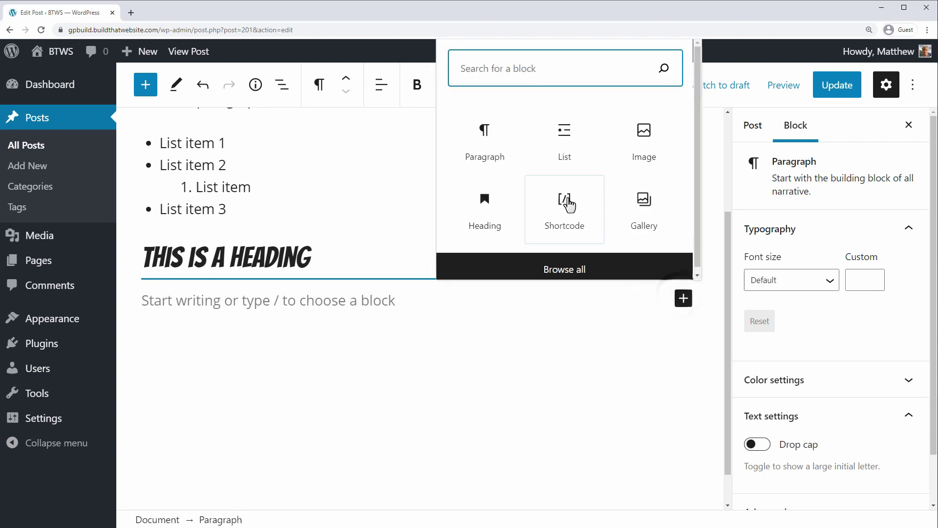
pyautogui.write('class')
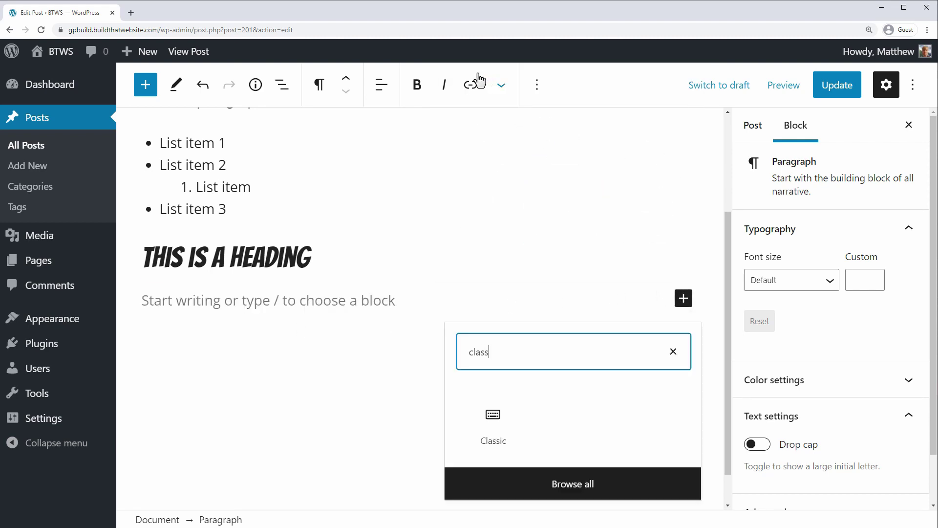
pyautogui.click(490, 430)
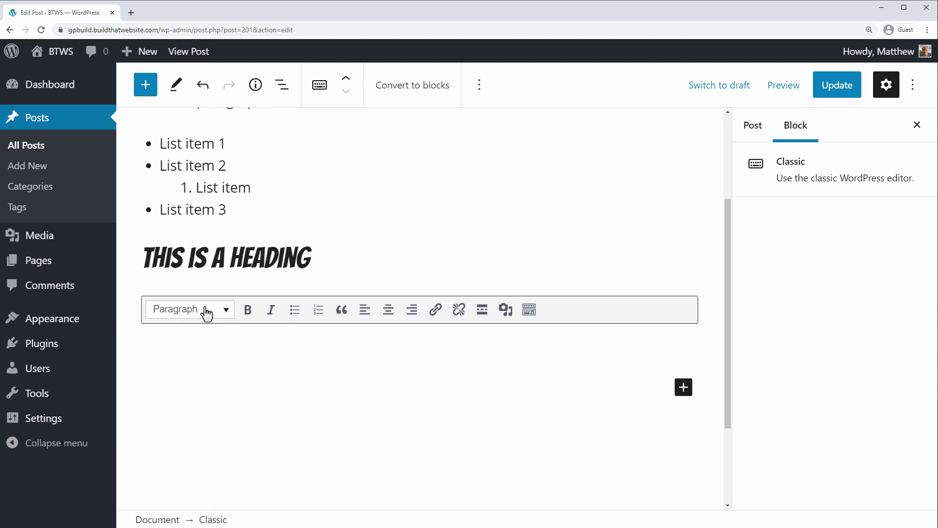
pyautogui.click(207, 313)
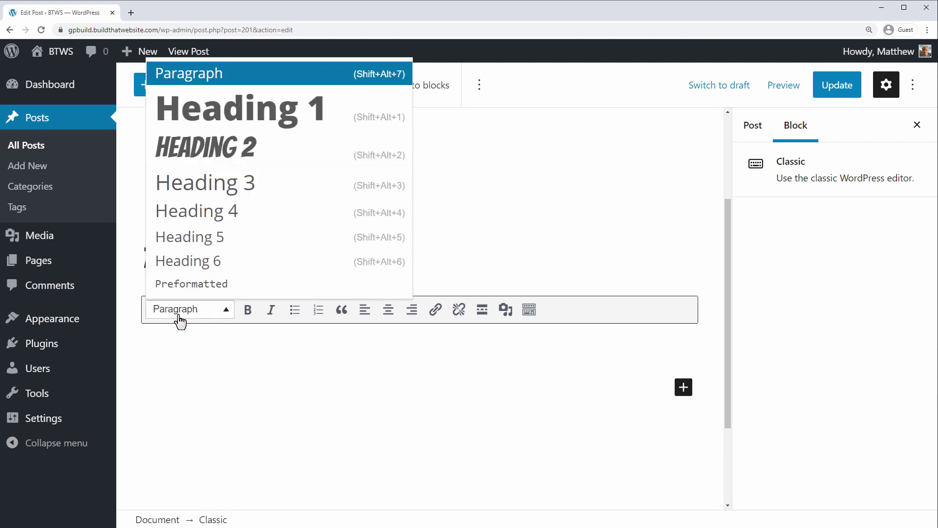
pyautogui.click(179, 318)
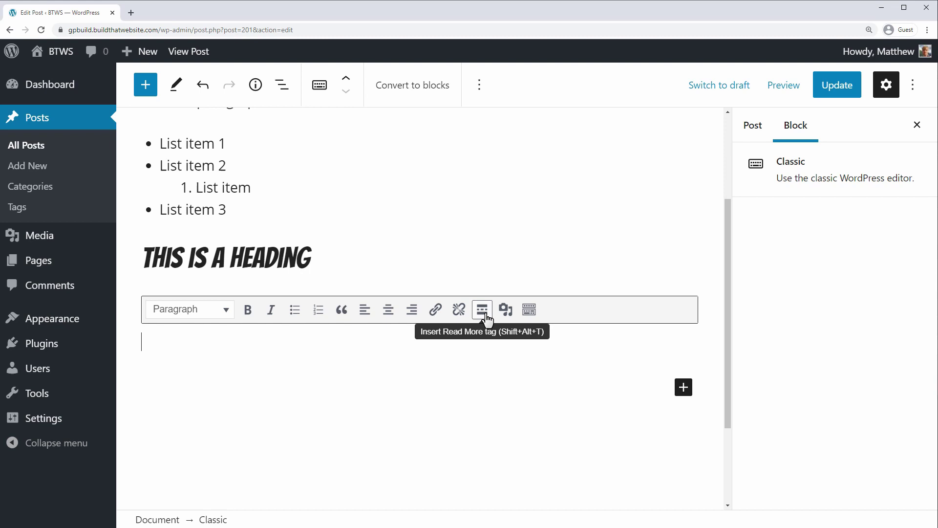
# Open and close the Add Media dialog, then show the Classic toolbar's second row.
pyautogui.click(506, 310)
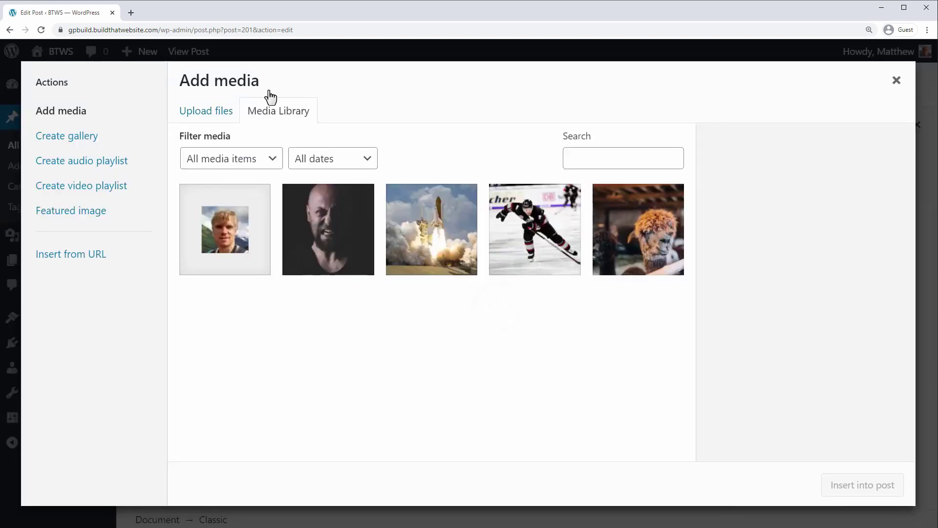
pyautogui.press('Escape')
pyautogui.click(529, 309)
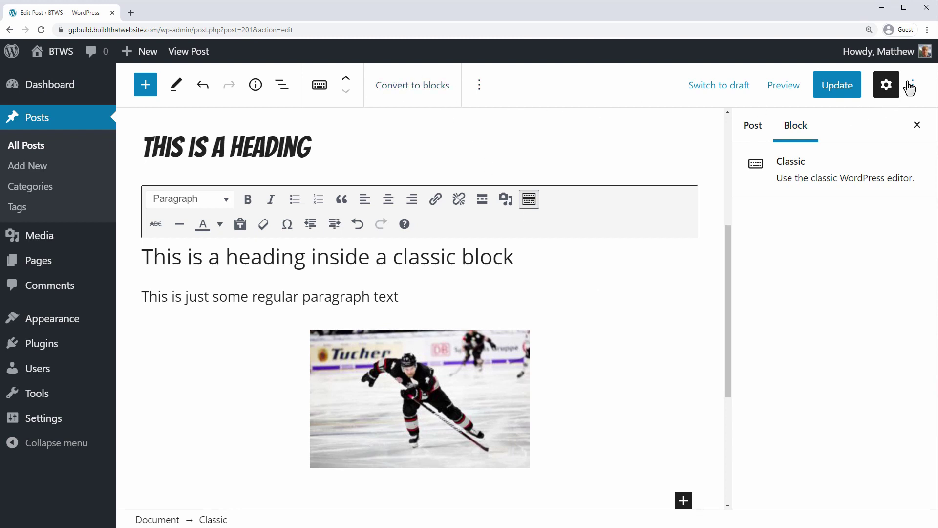
# Turn off the top toolbar and convert the classic content into separate heading, paragraph and image blocks.
pyautogui.click(910, 87)
pyautogui.click(823, 171)
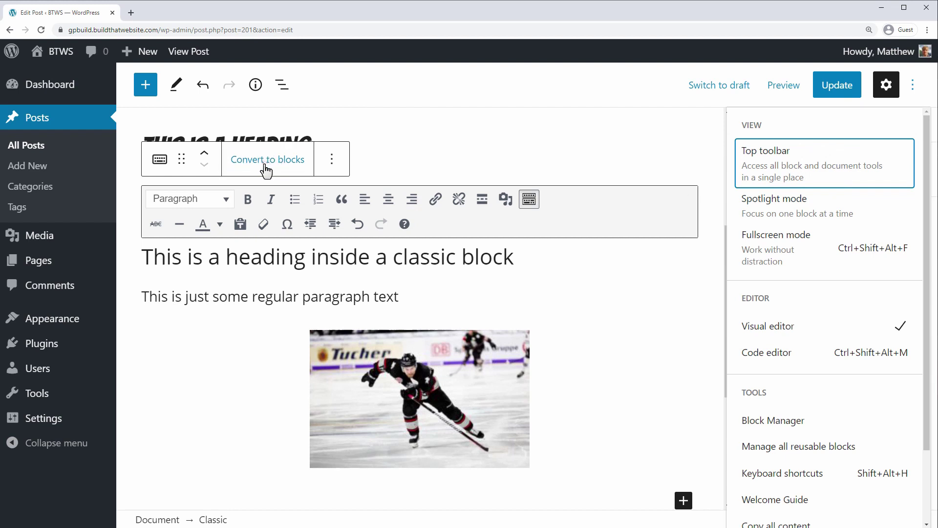
pyautogui.click(266, 168)
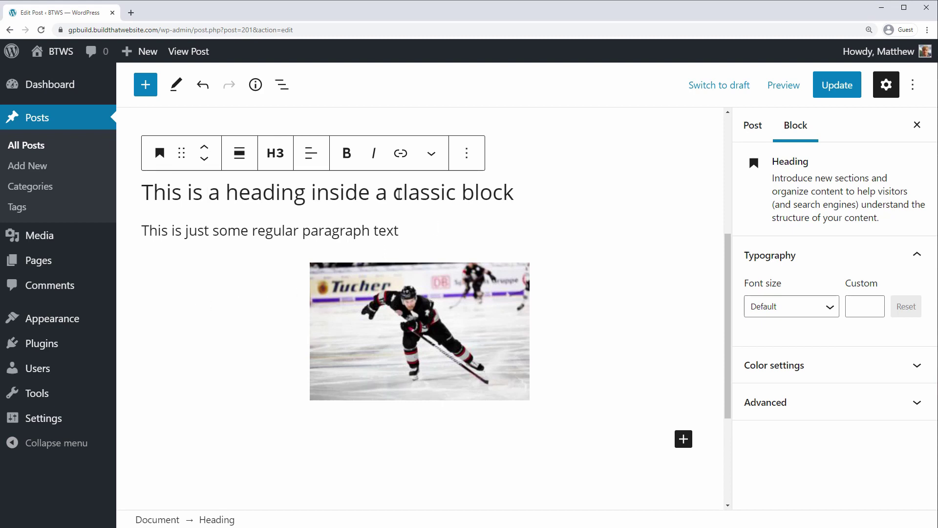
pyautogui.click(382, 230)
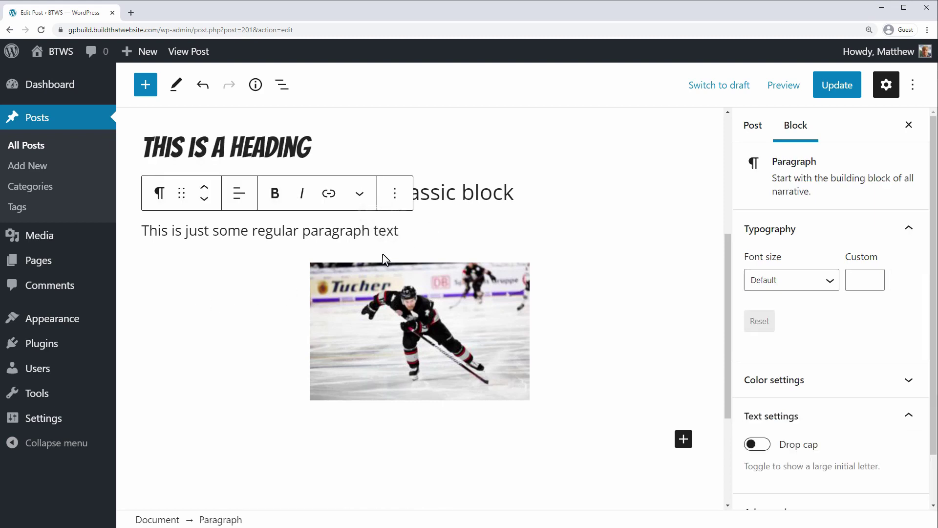
pyautogui.click(395, 328)
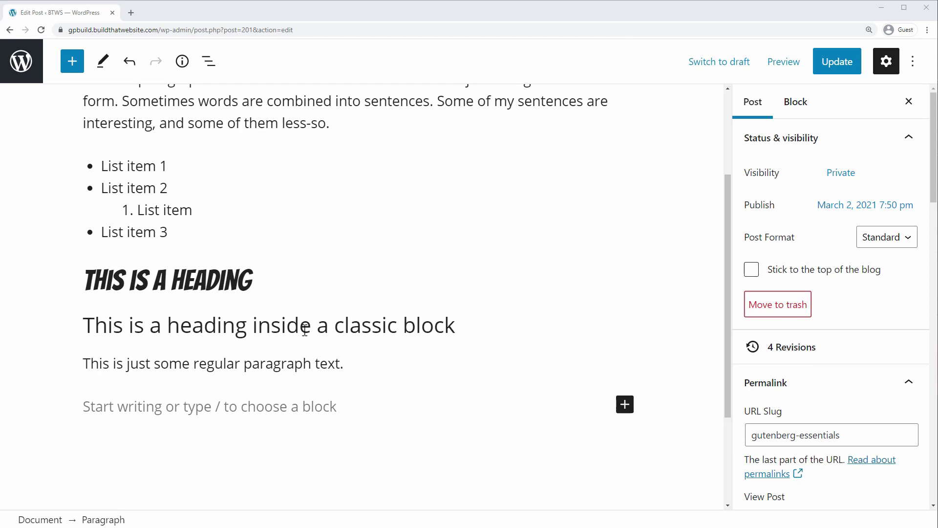
pyautogui.moveTo(396, 336); pyautogui.dragTo(206, 327)
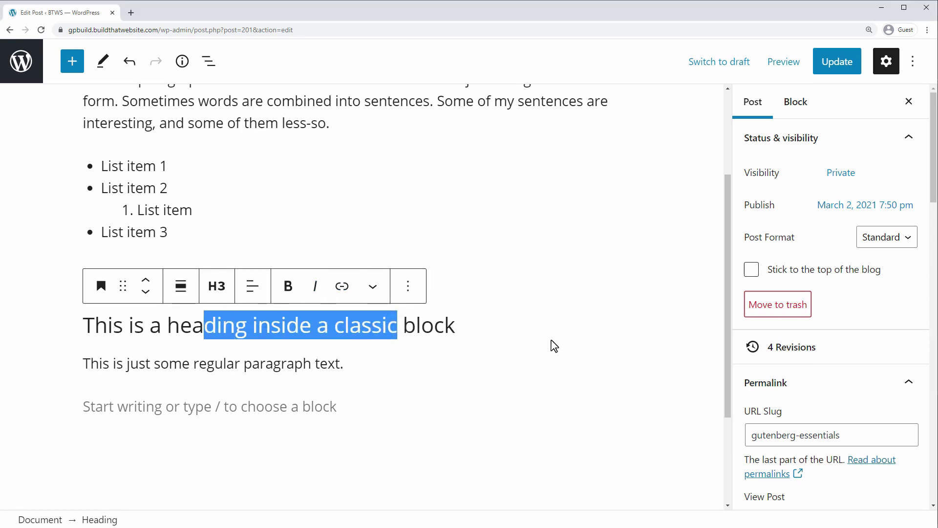
# Select the classic-block heading and reposition it with the move arrows around the list.
pyautogui.click(301, 361)
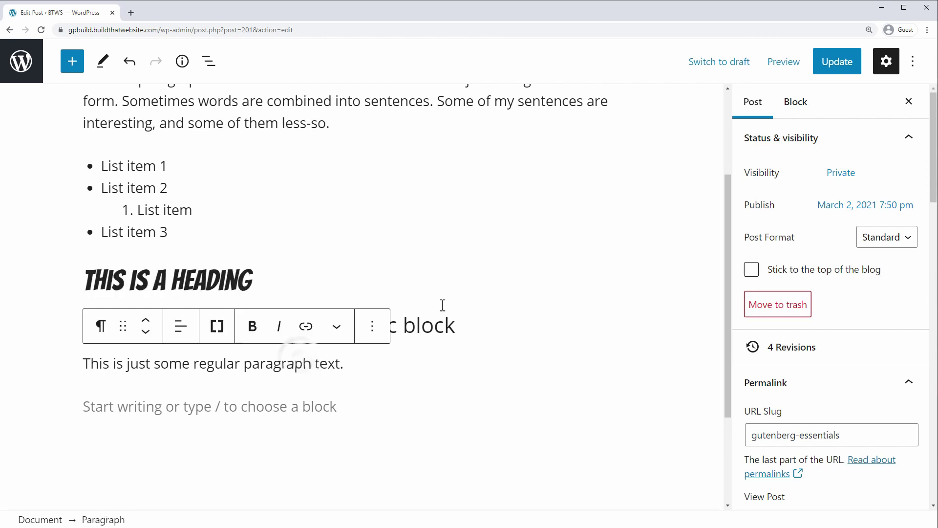
pyautogui.click(437, 245)
pyautogui.click(163, 330)
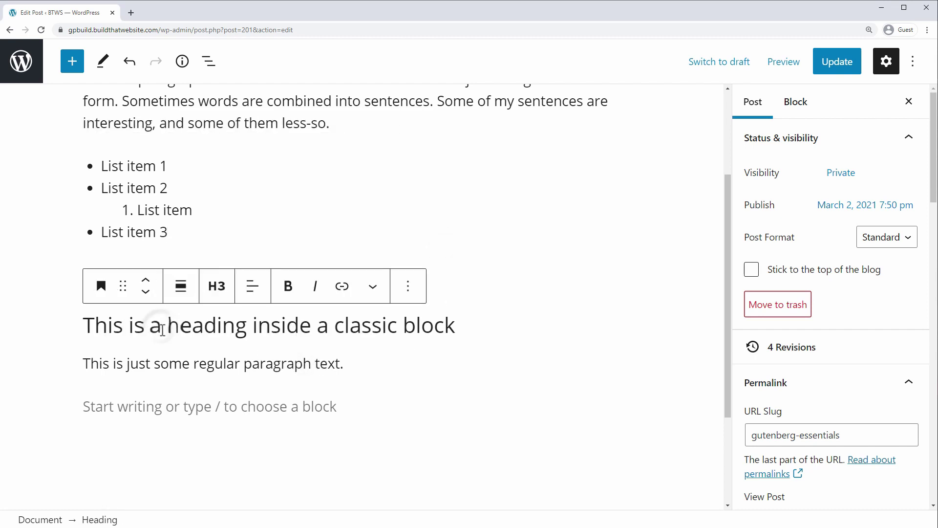
pyautogui.click(145, 284)
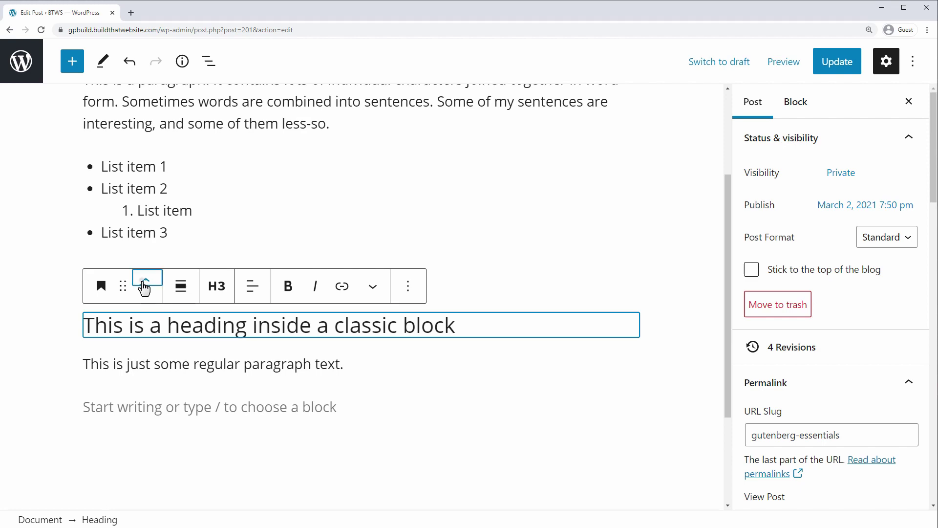
pyautogui.click(145, 283)
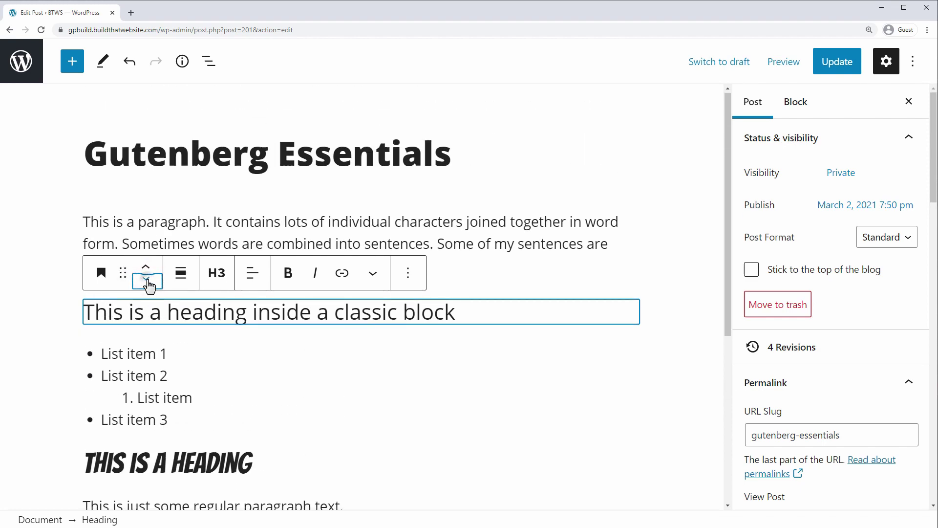
pyautogui.click(147, 284)
pyautogui.click(149, 287)
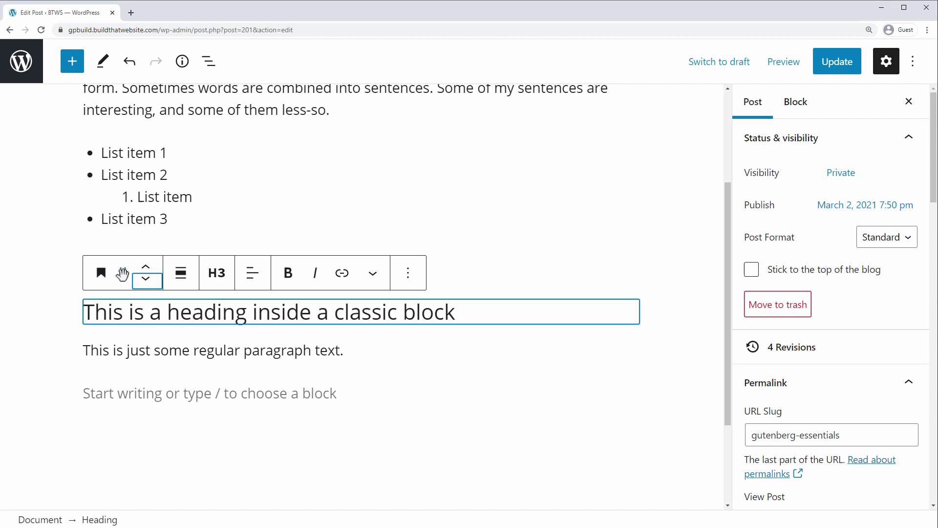
pyautogui.moveTo(124, 273); pyautogui.dragTo(131, 242)
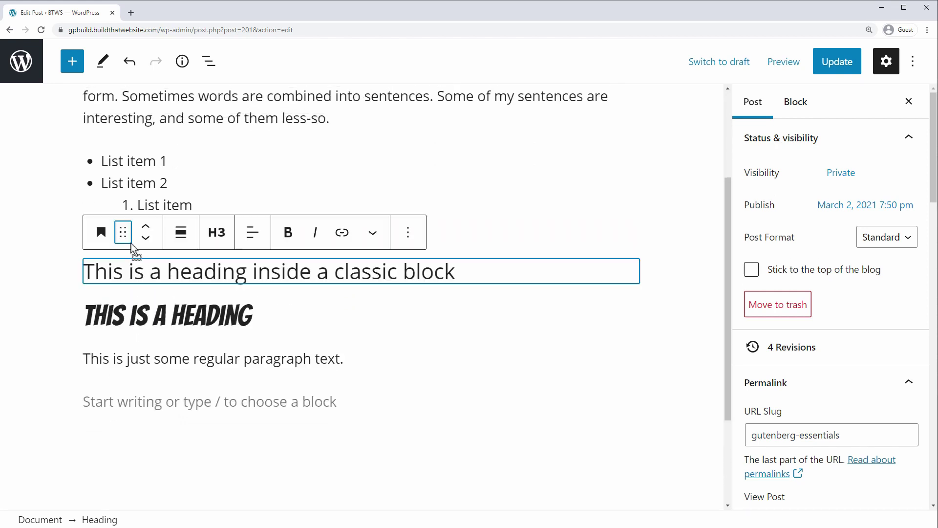
# Select both headings together and move them down below the regular paragraph.
pyautogui.scroll(-1, 108, 228)
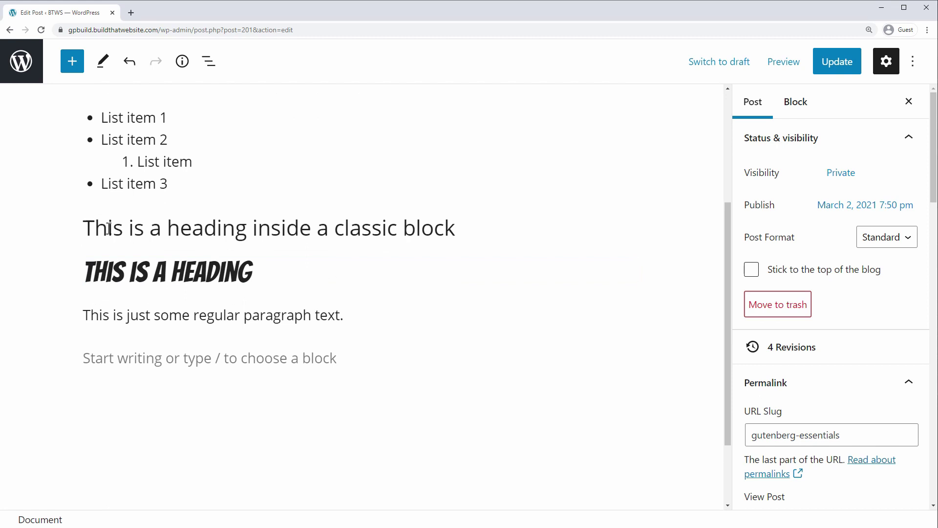
pyautogui.click(113, 228)
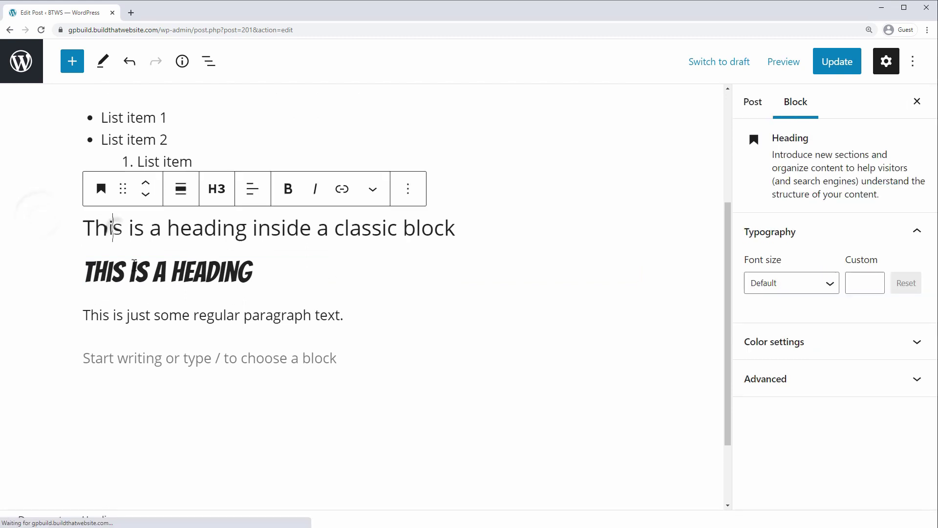
pyautogui.keyDown('shift'); pyautogui.click(140, 272); pyautogui.keyUp('shift')
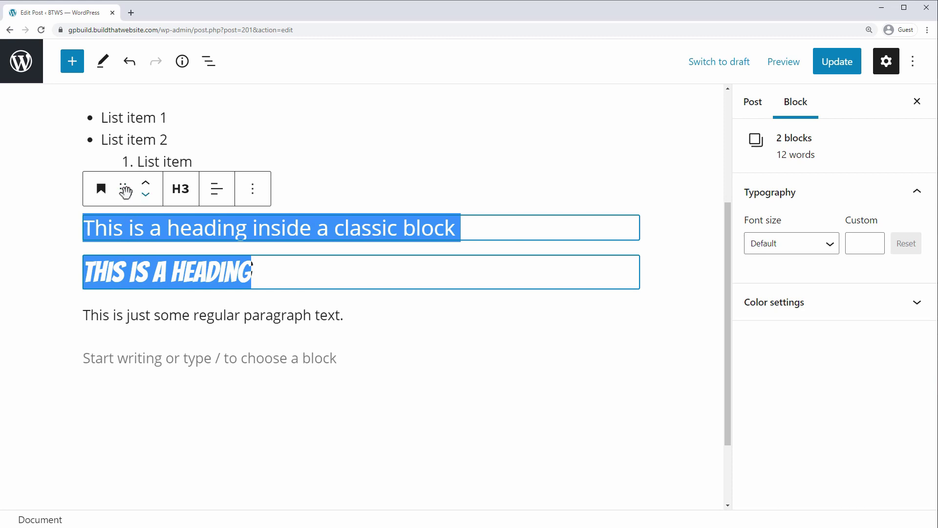
pyautogui.moveTo(122, 190); pyautogui.dragTo(105, 218)
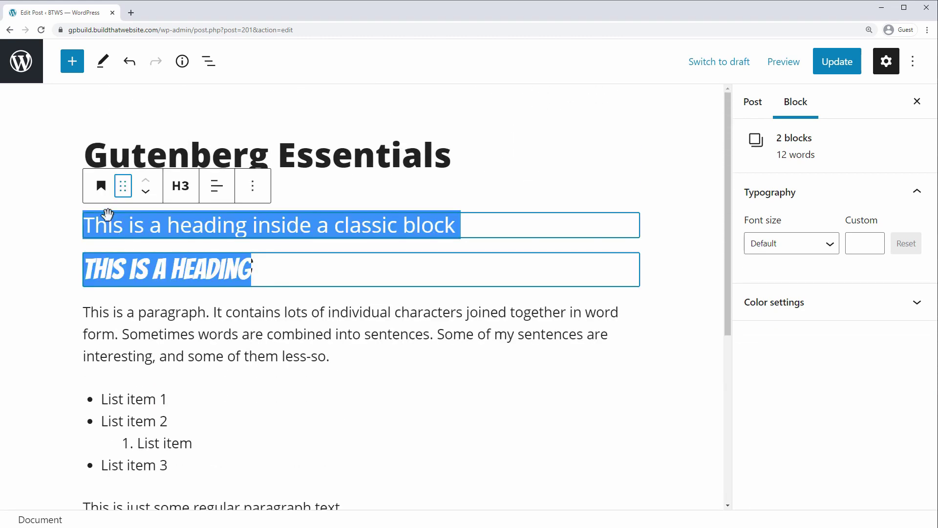
pyautogui.click(146, 194)
pyautogui.click(146, 194)
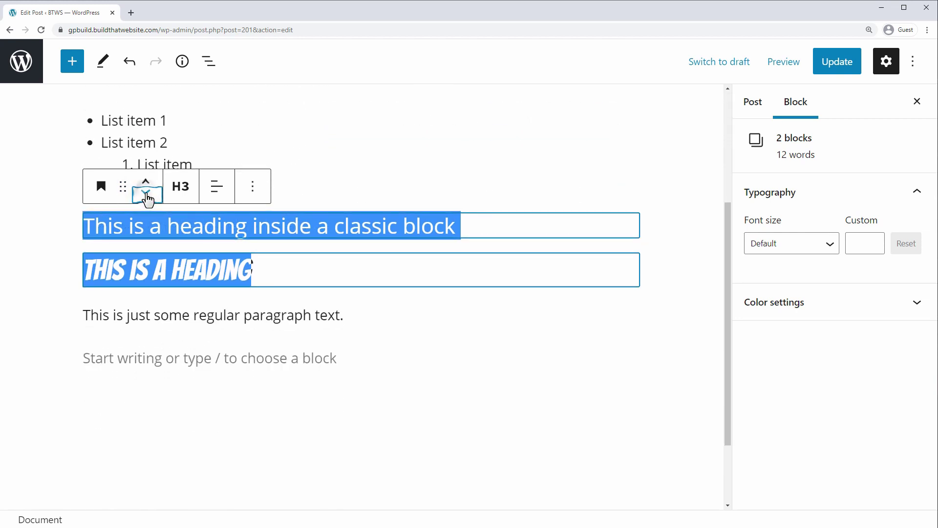
pyautogui.click(146, 194)
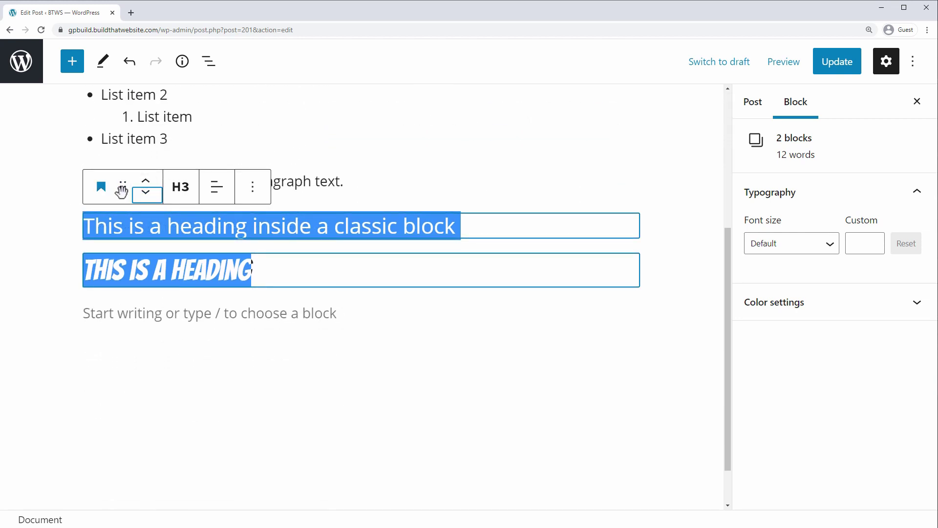
# Wrap both headings in a Group block and give it a pink background.
pyautogui.click(252, 192)
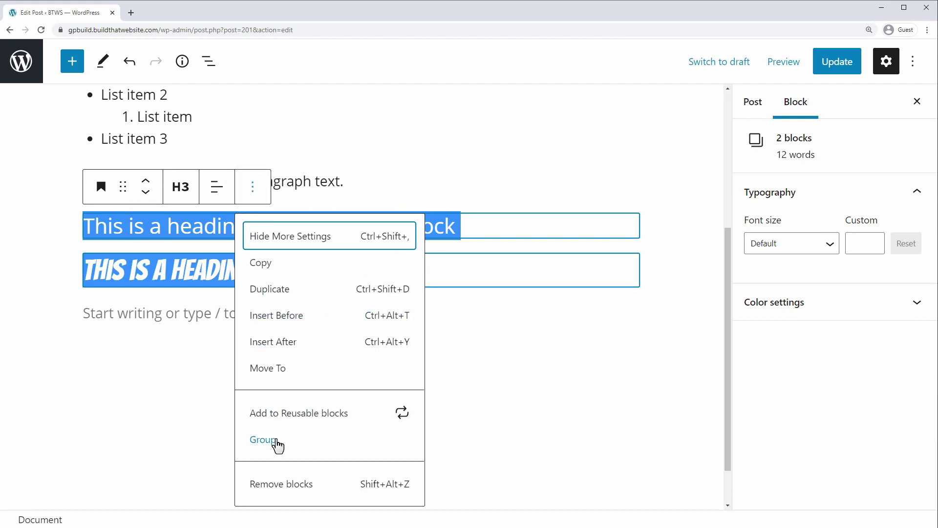
pyautogui.click(252, 185)
pyautogui.click(252, 186)
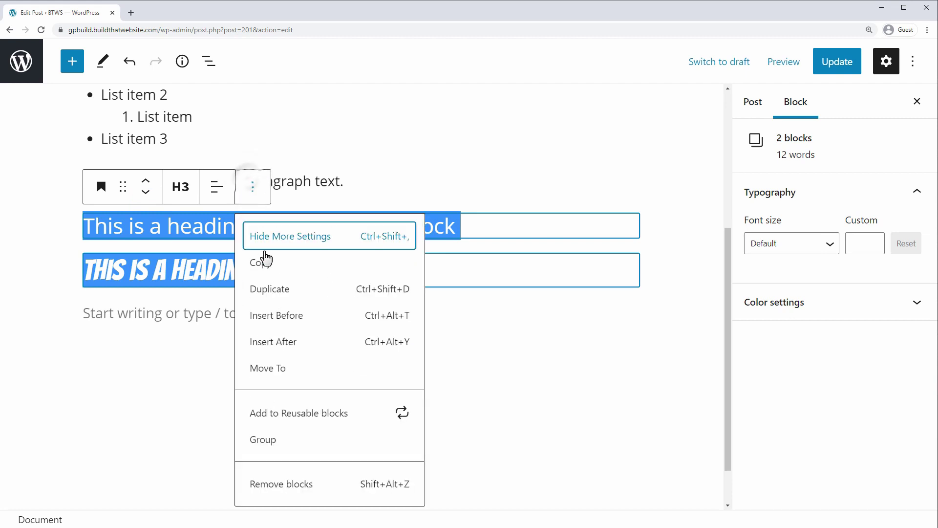
pyautogui.click(267, 441)
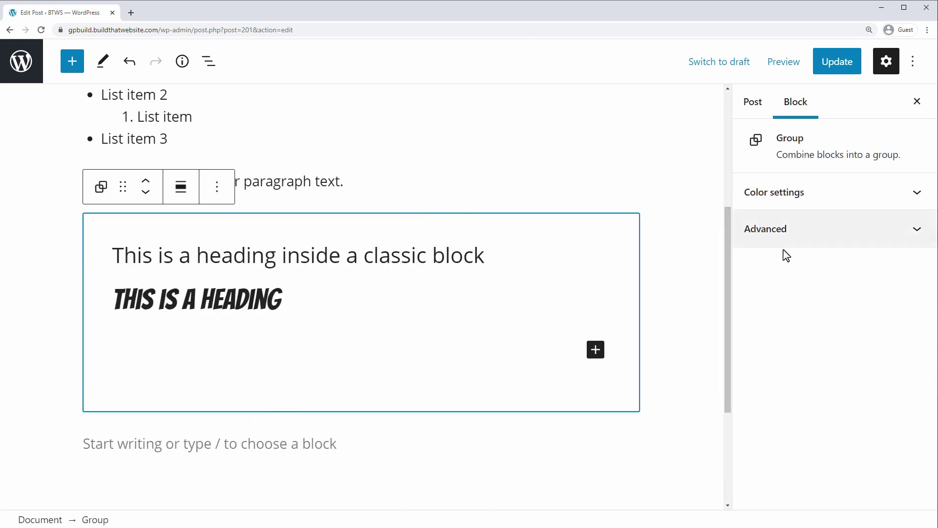
pyautogui.click(784, 234)
pyautogui.click(792, 205)
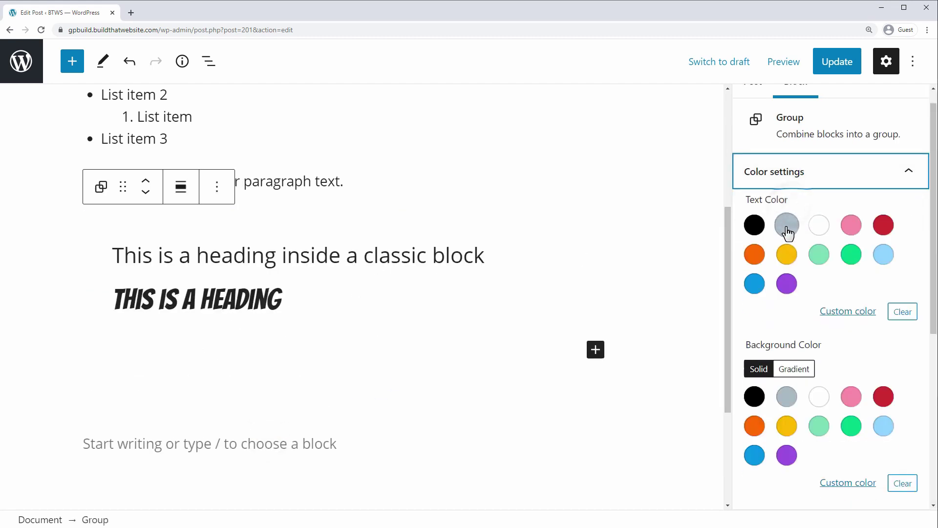
pyautogui.click(786, 396)
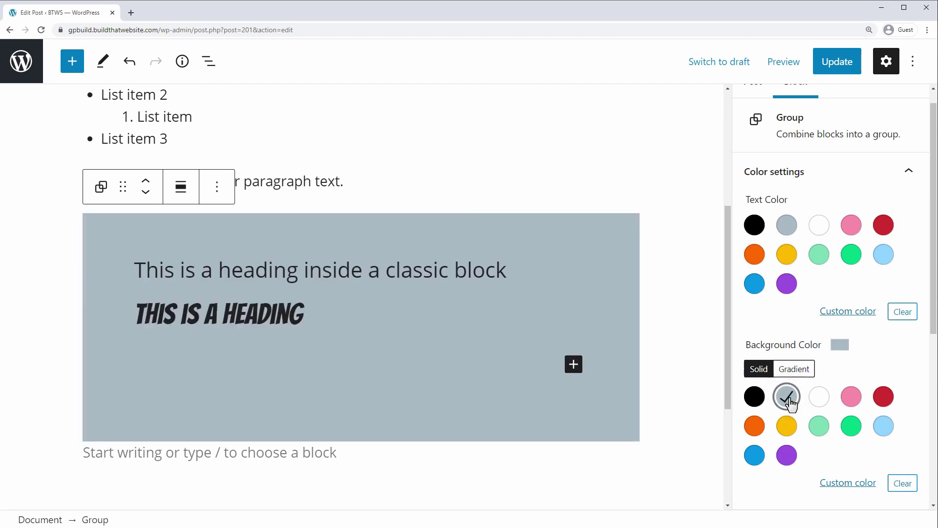
pyautogui.click(851, 397)
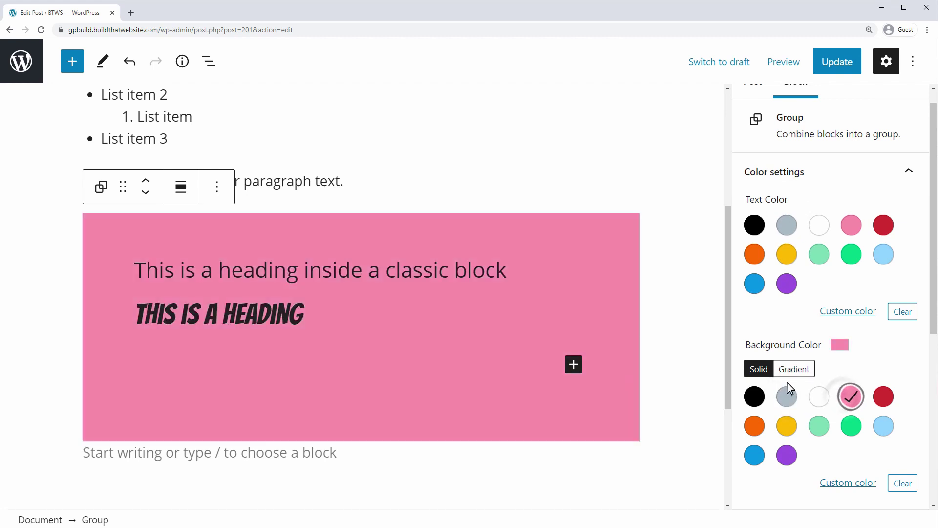
# Move THIS IS A HEADING above the H3 heading, then select the whole pink group.
pyautogui.click(655, 175)
pyautogui.click(250, 320)
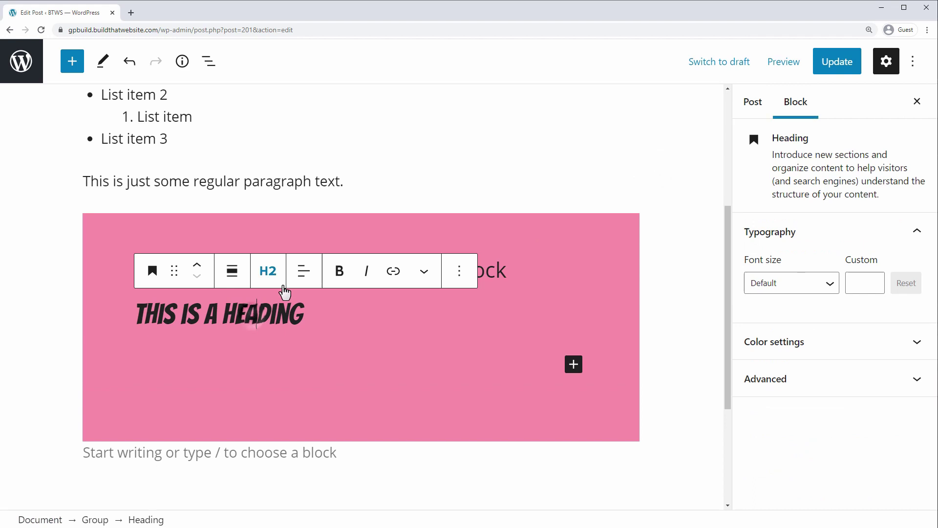
pyautogui.click(198, 267)
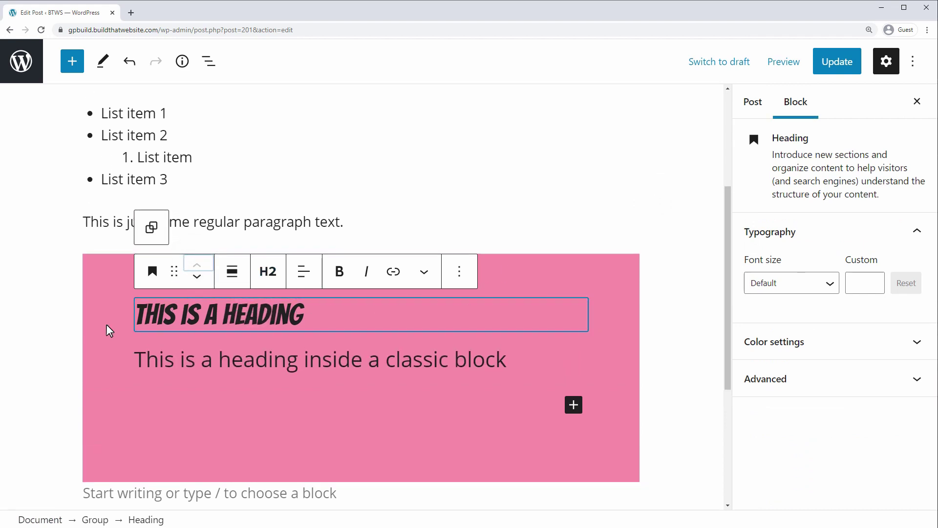
pyautogui.click(56, 292)
pyautogui.click(128, 316)
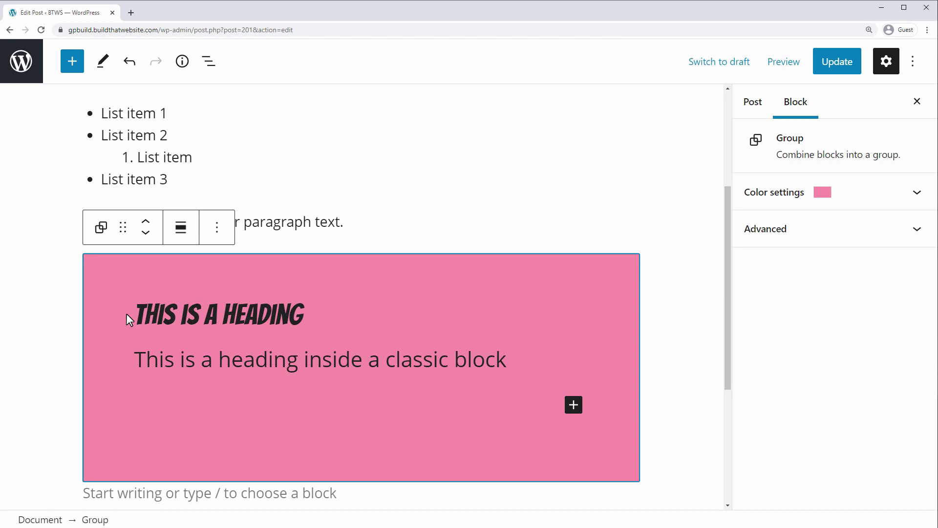
# Add the pink group to Reusable blocks under the name 'My amazing group'.
pyautogui.click(217, 234)
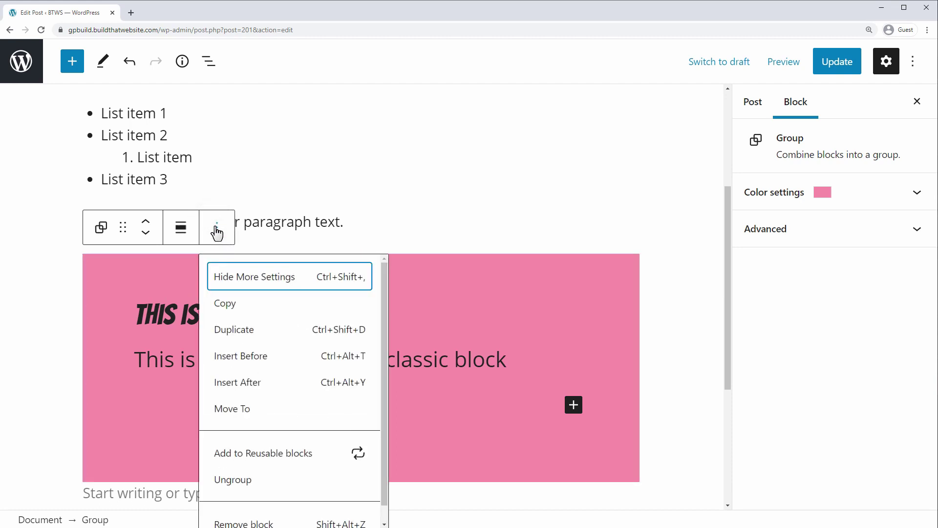
pyautogui.scroll(-1, 254, 415)
pyautogui.click(266, 441)
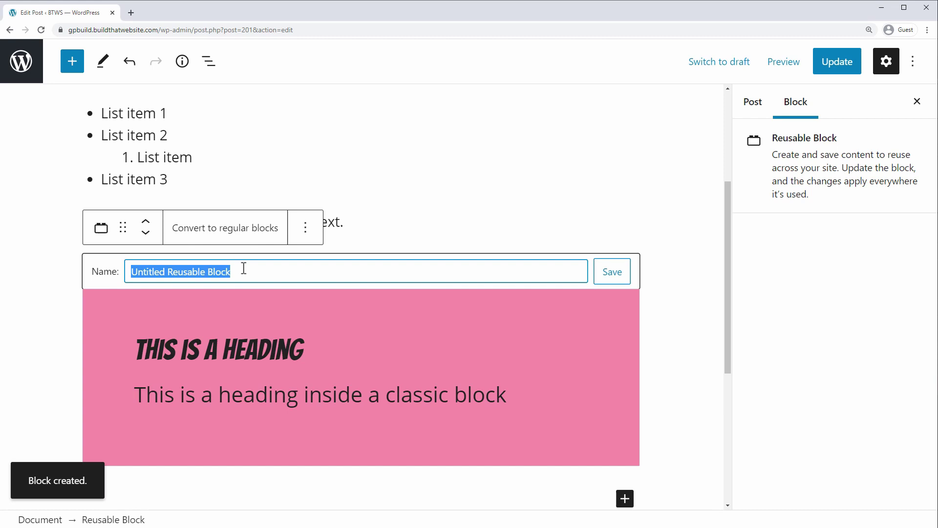
pyautogui.write('Thi')
pyautogui.hotkey('ctrl', 'a')
pyautogui.write('My amazing group')
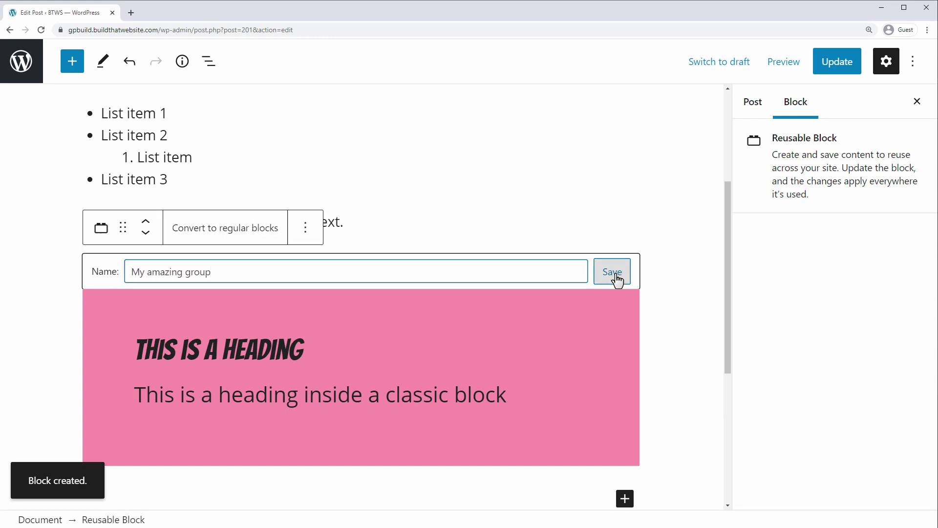
pyautogui.click(612, 272)
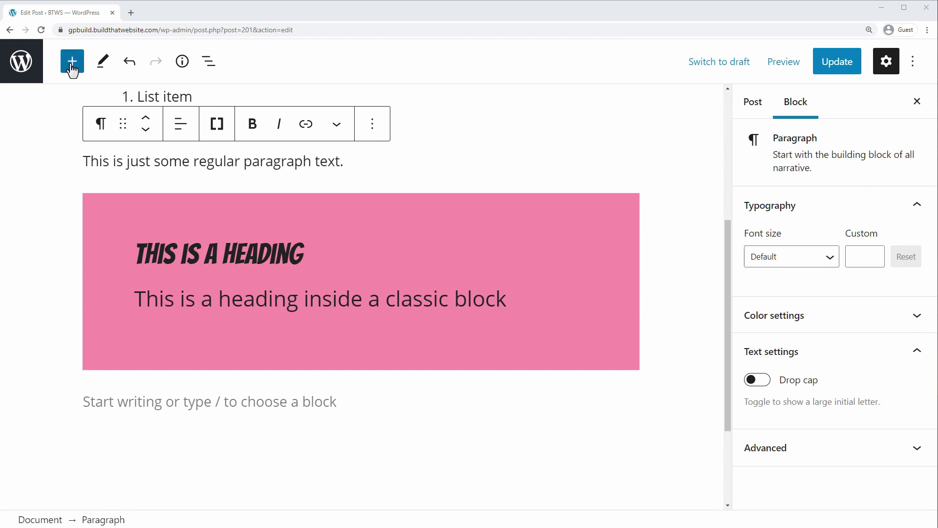
# Insert a second copy of the 'My amazing group' reusable block from the block library.
pyautogui.click(71, 63)
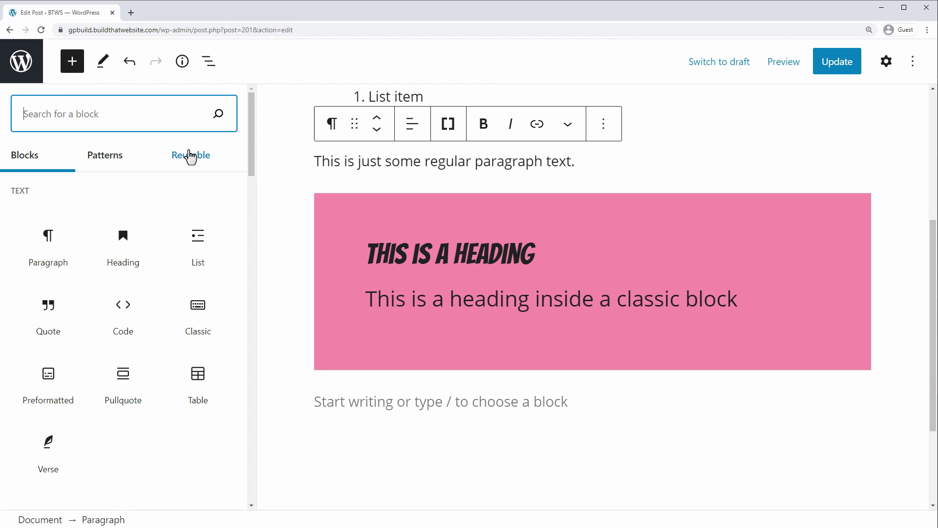
pyautogui.click(193, 160)
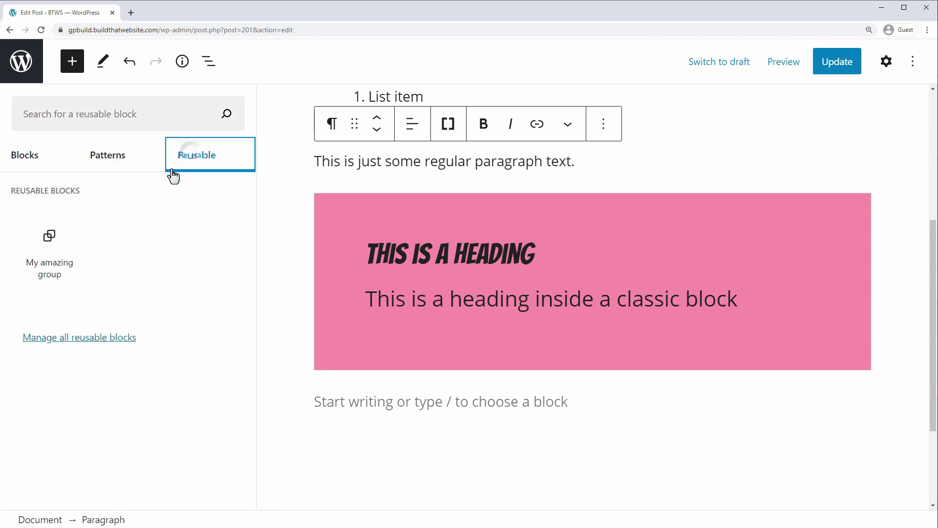
pyautogui.click(48, 255)
pyautogui.click(415, 329)
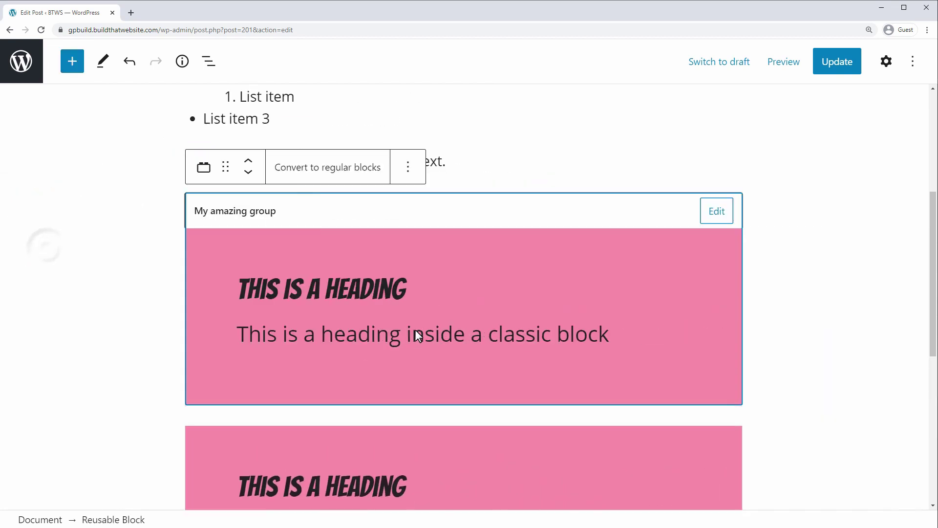
pyautogui.scroll(-4, 414, 329)
pyautogui.scroll(2, 746, 318)
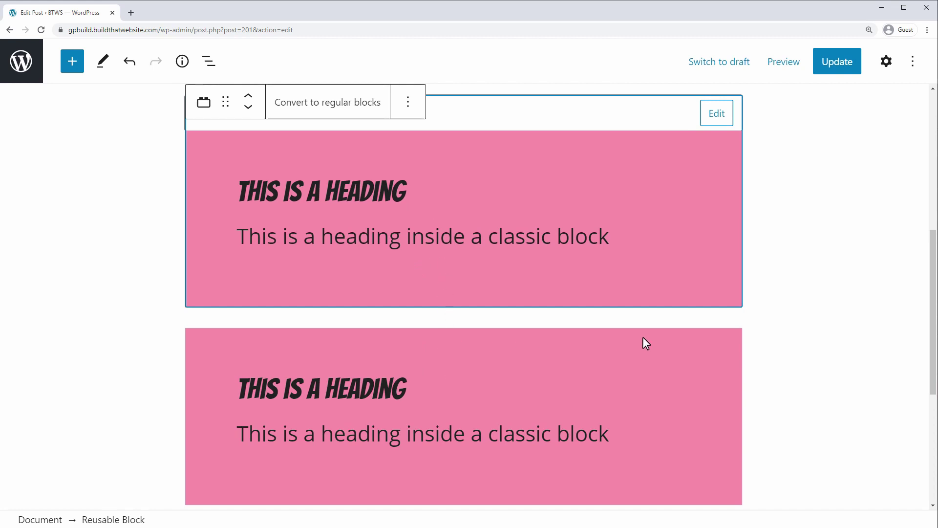
# Edit the reusable block and color the word HEADING green.
pyautogui.click(714, 118)
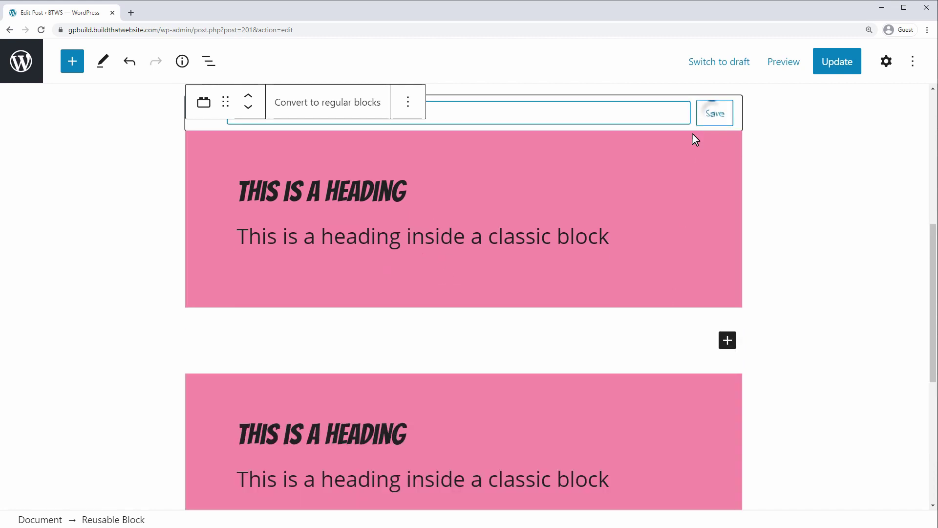
pyautogui.click(300, 192)
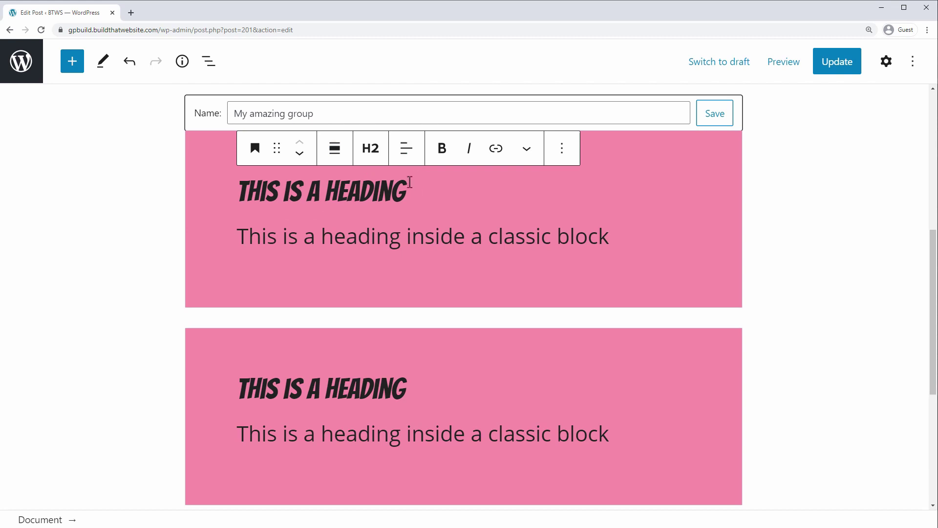
pyautogui.hotkey('shift', 'Left')
pyautogui.hotkey('shift', 'Left')
pyautogui.hotkey('shift', 'Left')
pyautogui.hotkey('shift', 'Left')
pyautogui.hotkey('shift', 'Left')
pyautogui.hotkey('shift', 'Left')
pyautogui.hotkey('shift', 'Left')
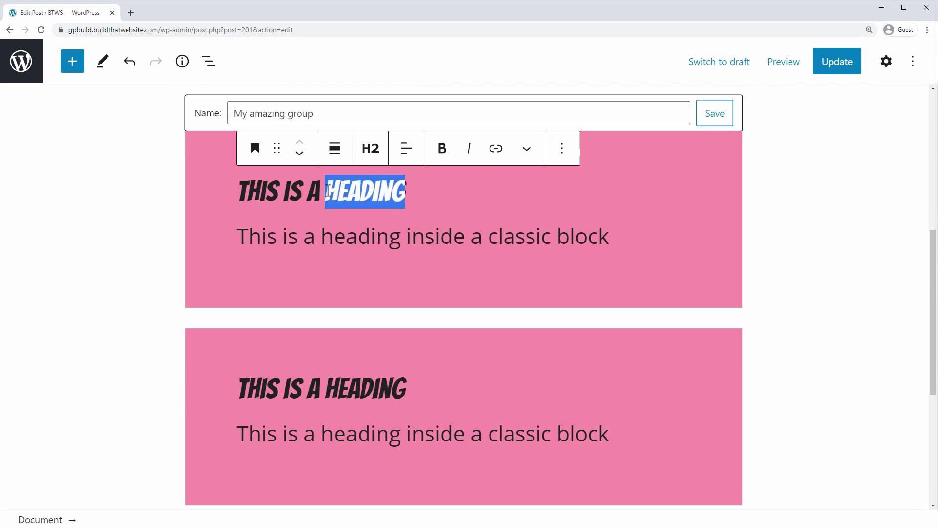
pyautogui.click(526, 149)
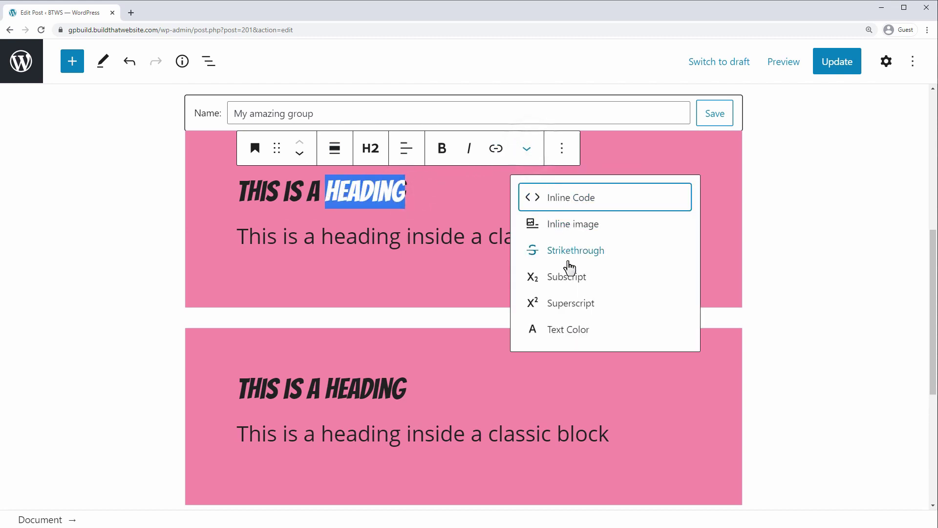
pyautogui.click(580, 335)
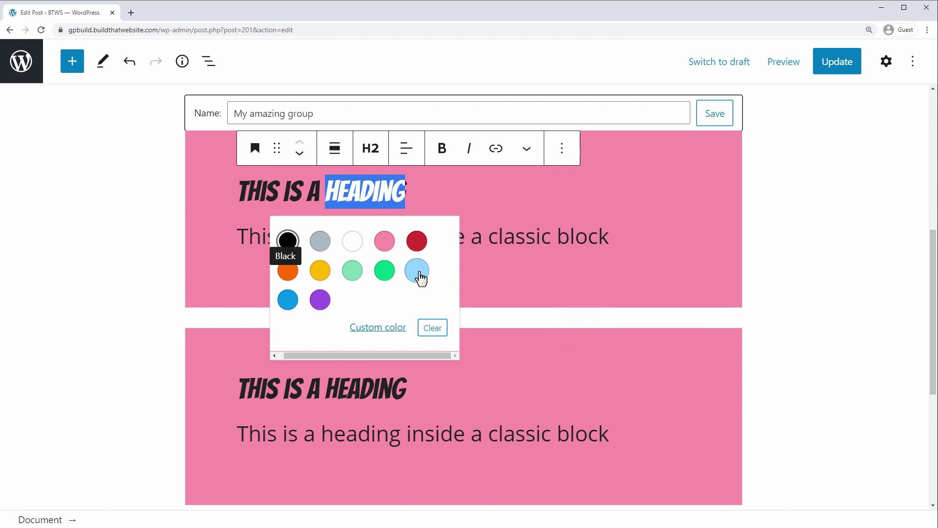
pyautogui.click(386, 272)
pyautogui.click(641, 285)
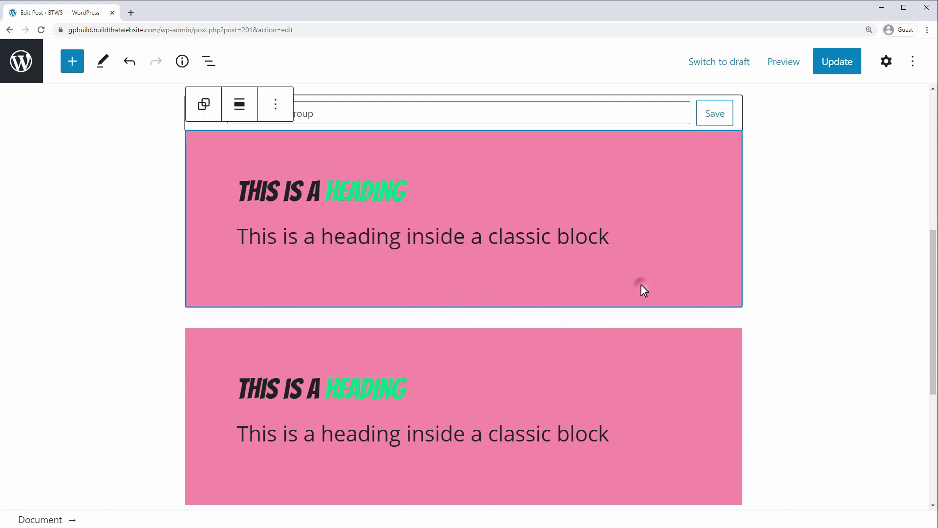
pyautogui.scroll(-2, 357, 334)
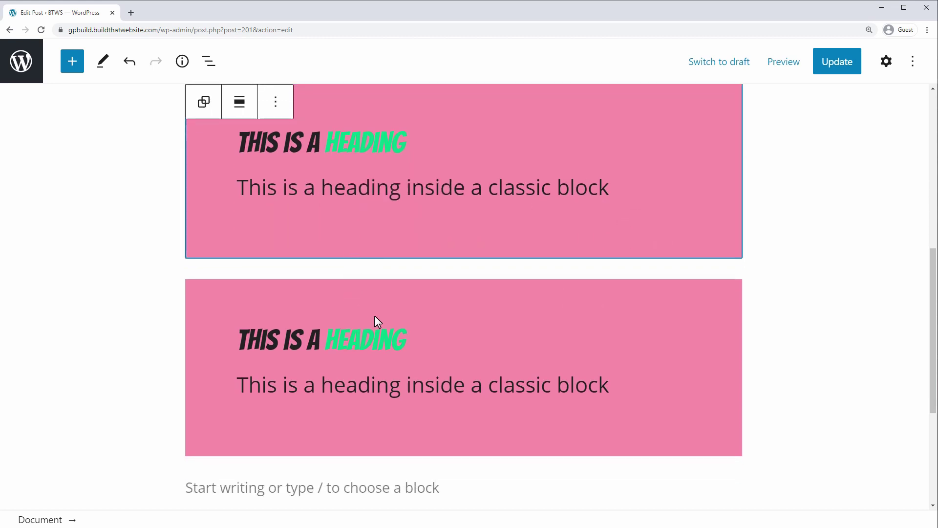
# Convert the lower 'My amazing group' copy to regular blocks and color its HEADING green.
pyautogui.click(361, 146)
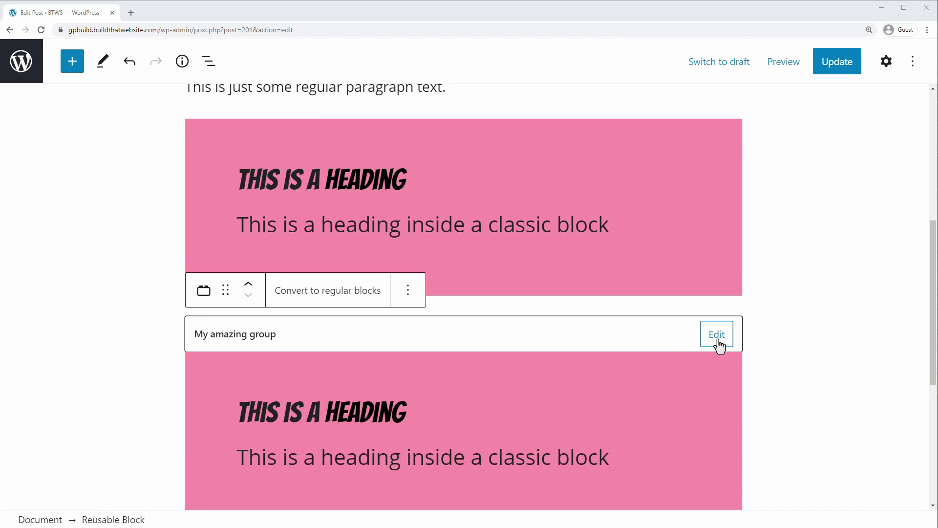
pyautogui.scroll(-2, 716, 332)
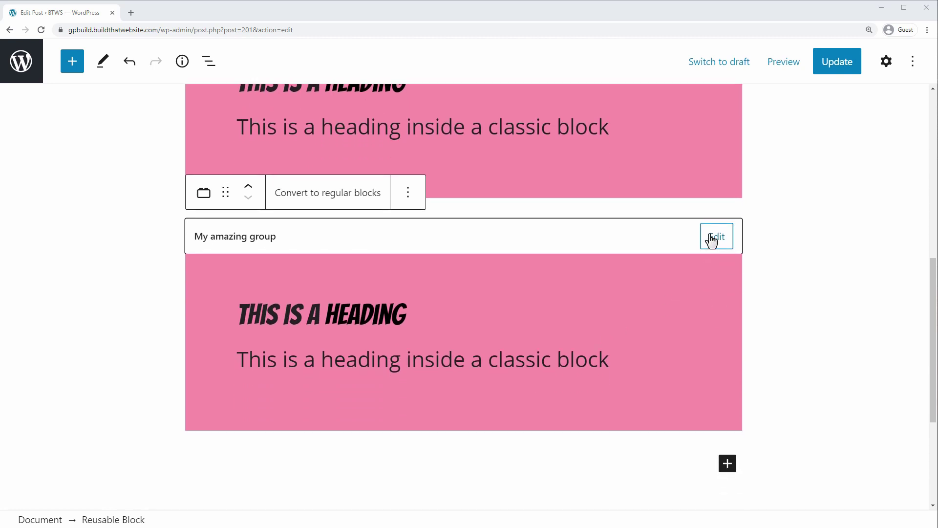
pyautogui.click(353, 194)
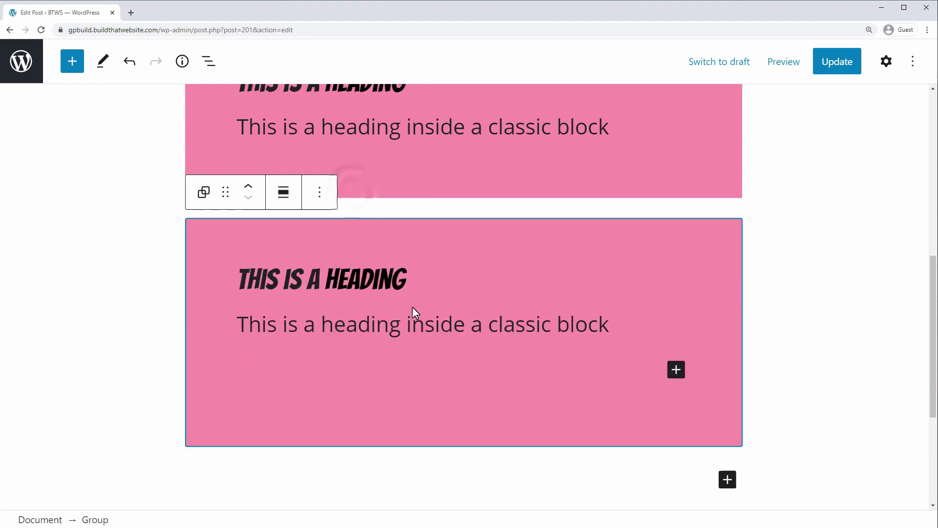
pyautogui.moveTo(325, 279); pyautogui.dragTo(416, 276)
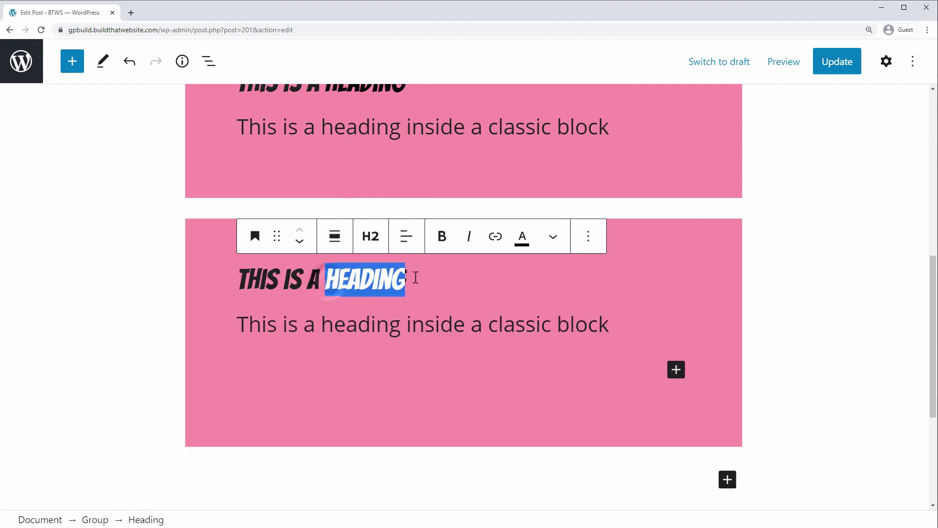
pyautogui.click(522, 239)
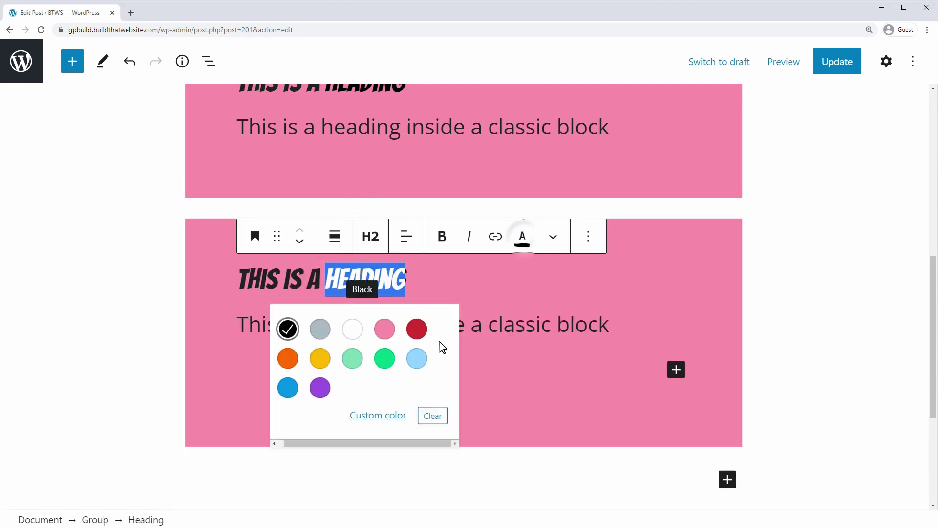
pyautogui.click(386, 362)
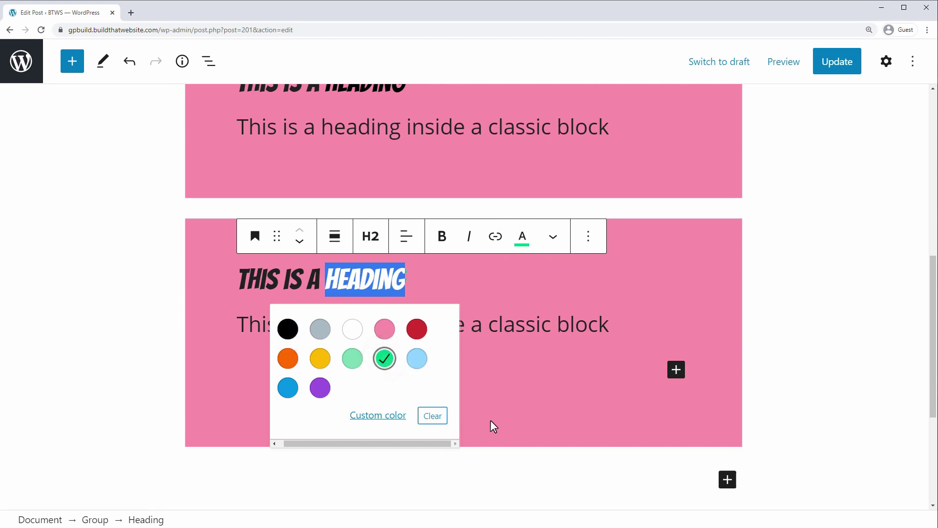
pyautogui.click(530, 409)
pyautogui.scroll(3, 362, 241)
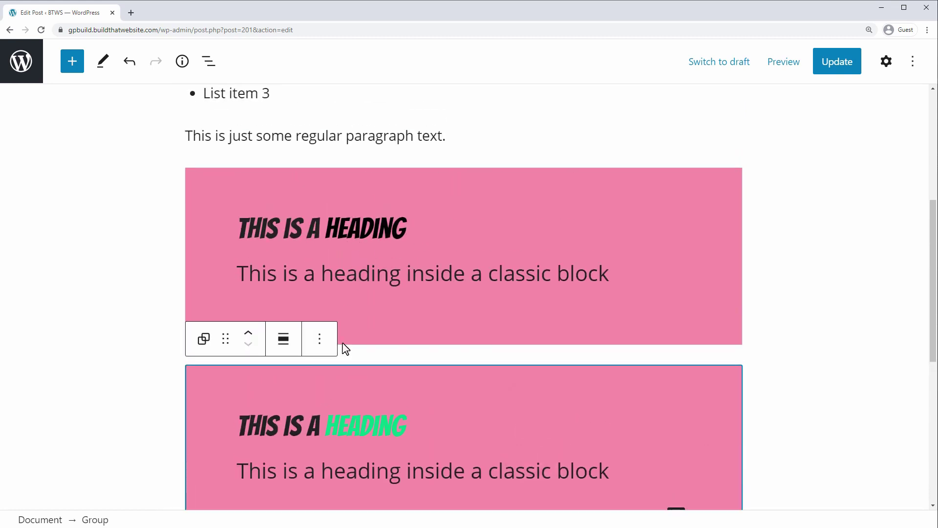
pyautogui.click(291, 424)
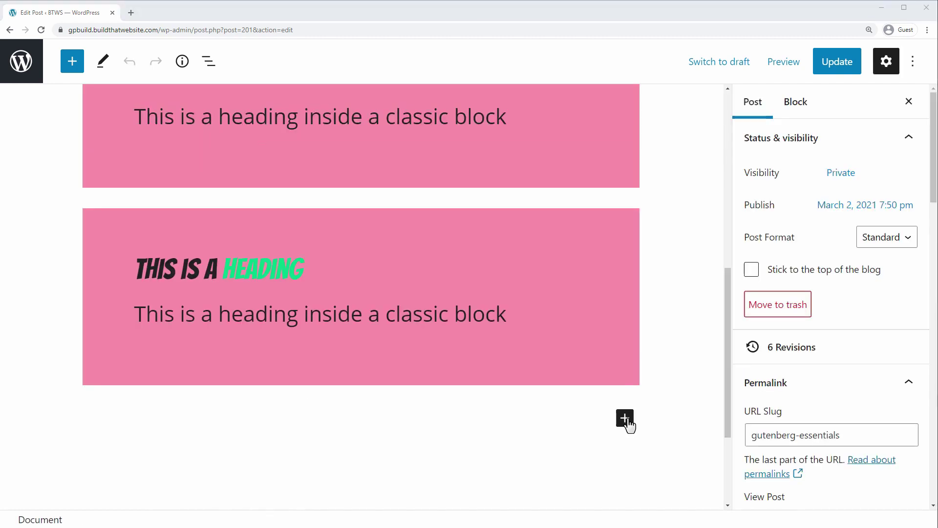
# Add a Shortcode block below the group and choose the Box > Note shortcode.
pyautogui.click(625, 420)
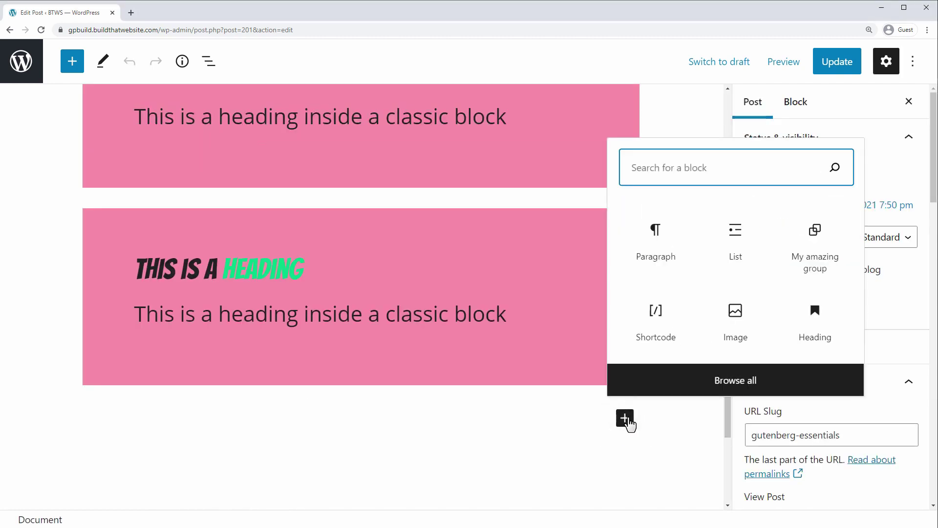
pyautogui.click(658, 315)
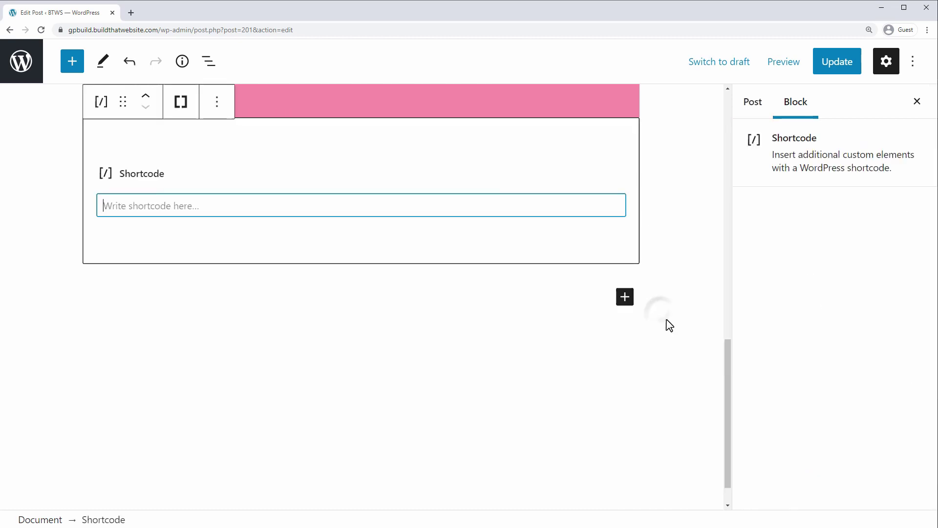
pyautogui.click(181, 101)
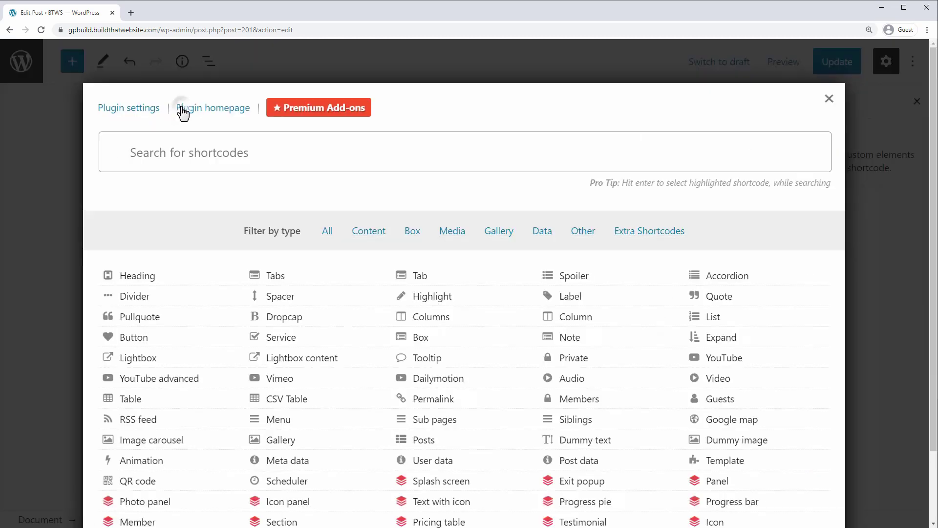
pyautogui.click(413, 231)
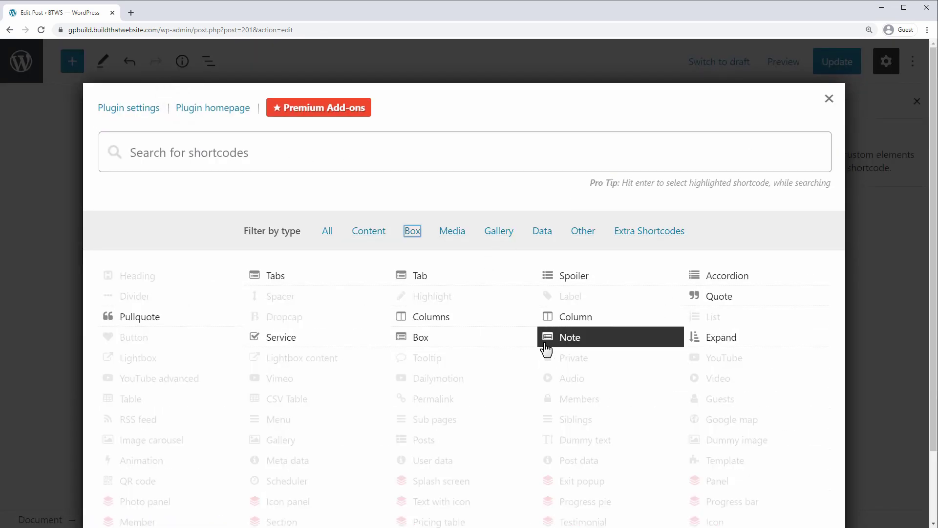
pyautogui.click(545, 348)
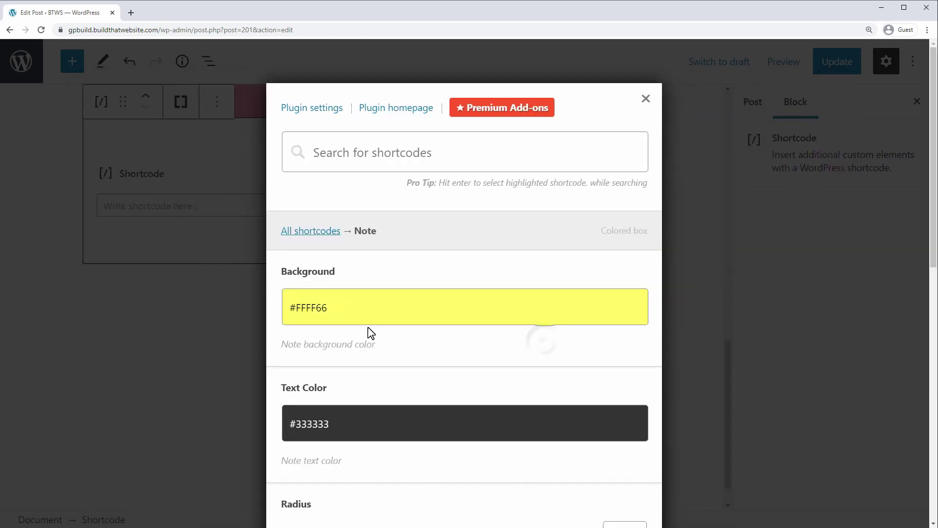
# Replace the note content with 'This is the content of my note.' and insert the shortcode.
pyautogui.scroll(-10, 410, 352)
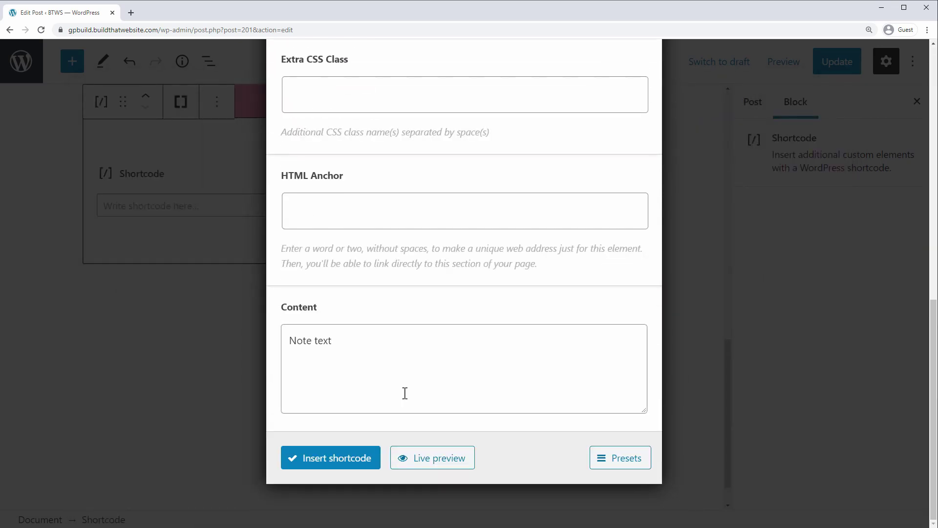
pyautogui.click(446, 461)
pyautogui.scroll(-2, 469, 371)
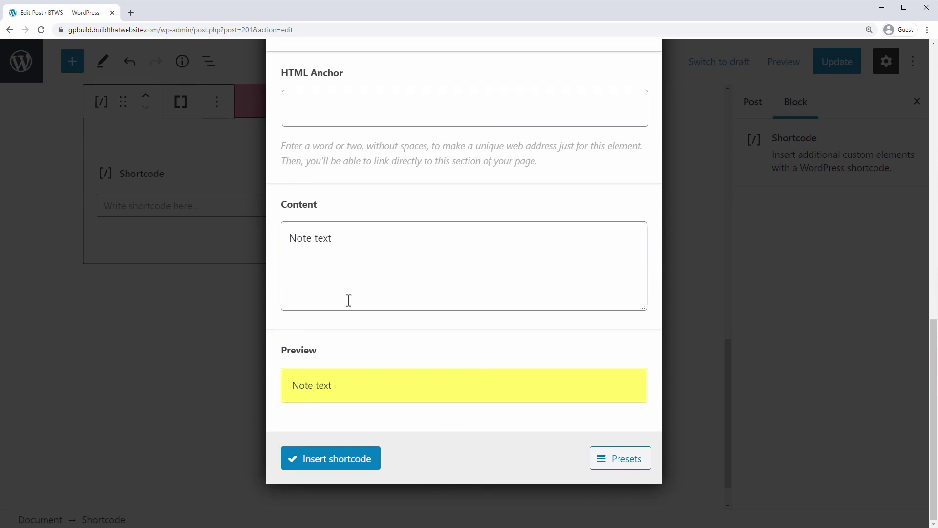
pyautogui.moveTo(337, 238); pyautogui.dragTo(263, 236)
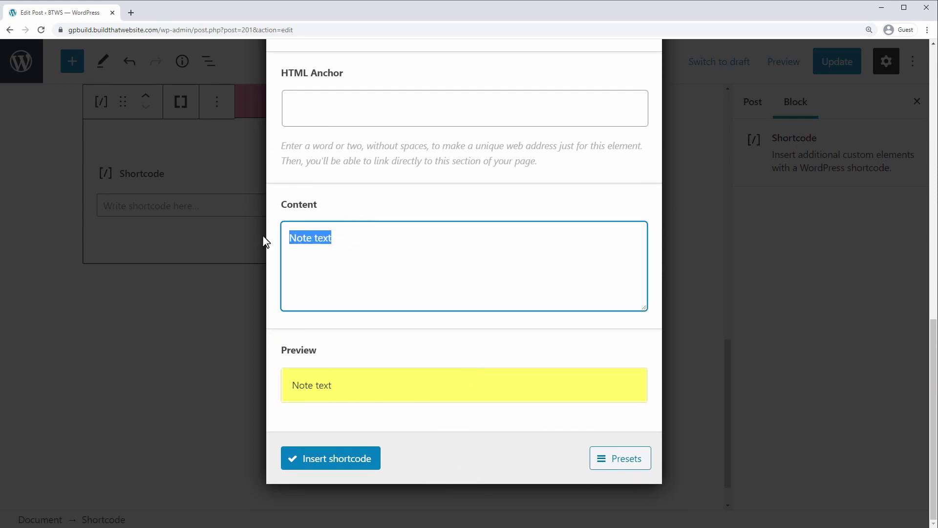
pyautogui.write('This is the content of my note.')
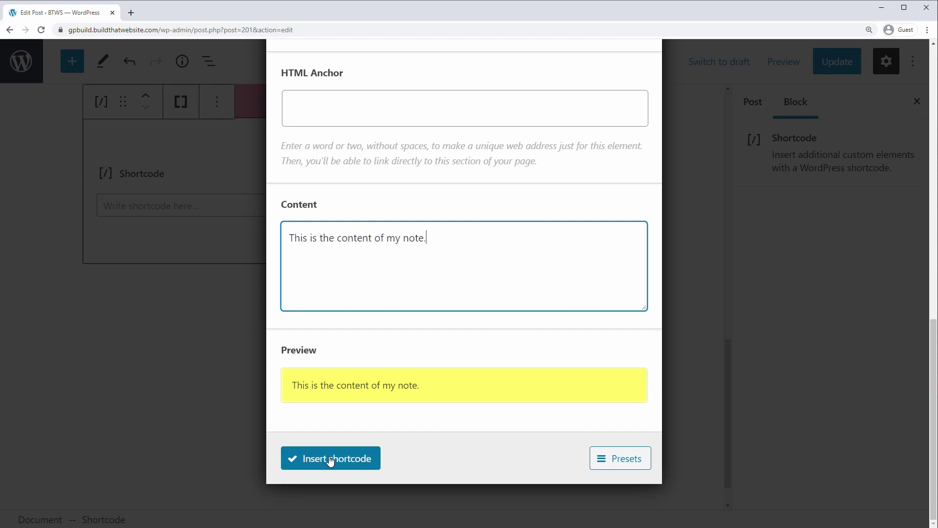
pyautogui.click(330, 458)
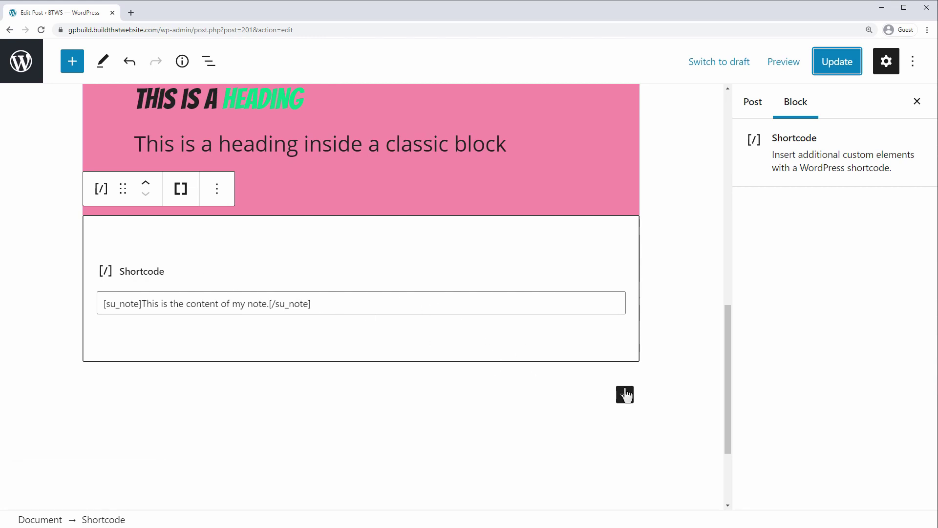
# Duplicate the shortcode block, keeping only [su_note] in the first and [/su_note] in the second.
pyautogui.click(217, 189)
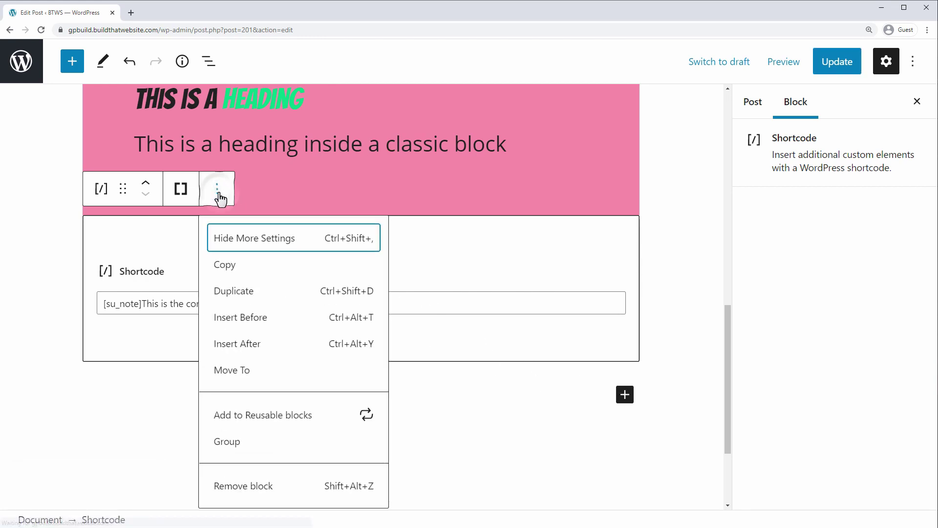
pyautogui.click(243, 292)
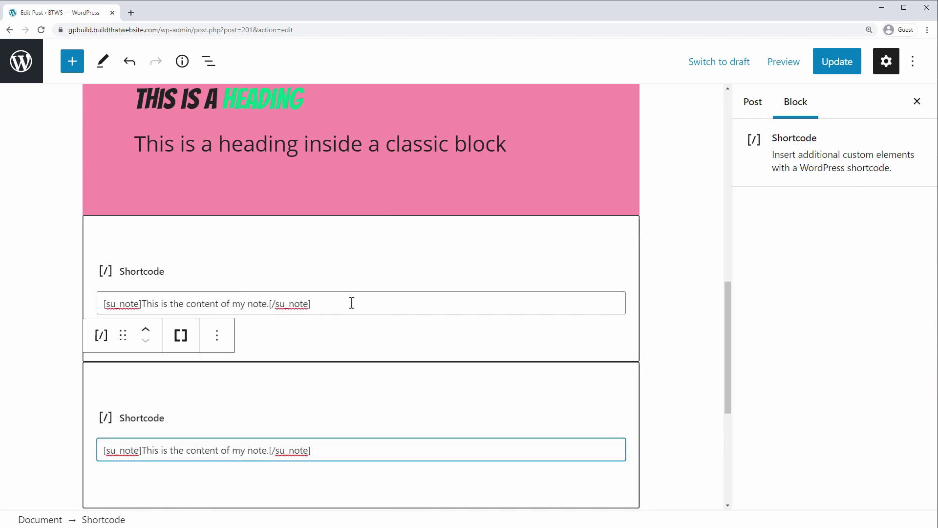
pyautogui.moveTo(352, 302); pyautogui.dragTo(144, 300)
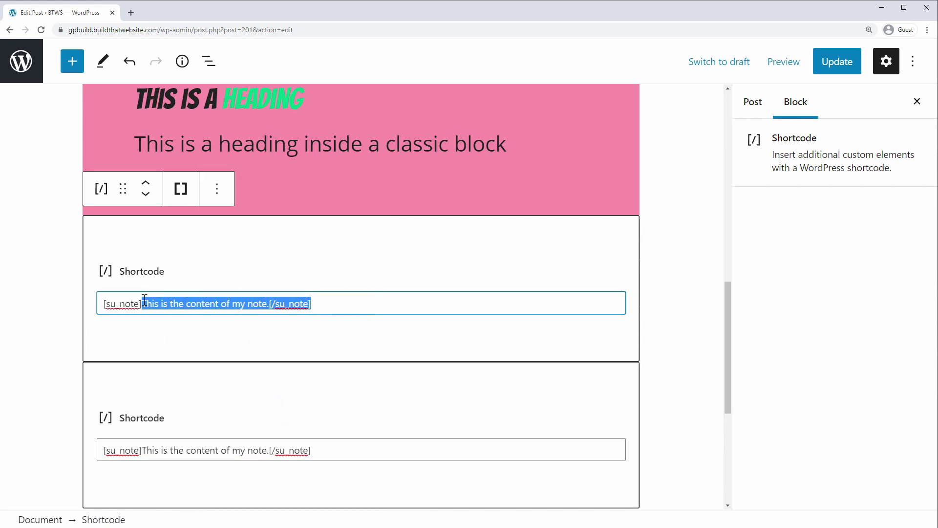
pyautogui.press('BackSpace')
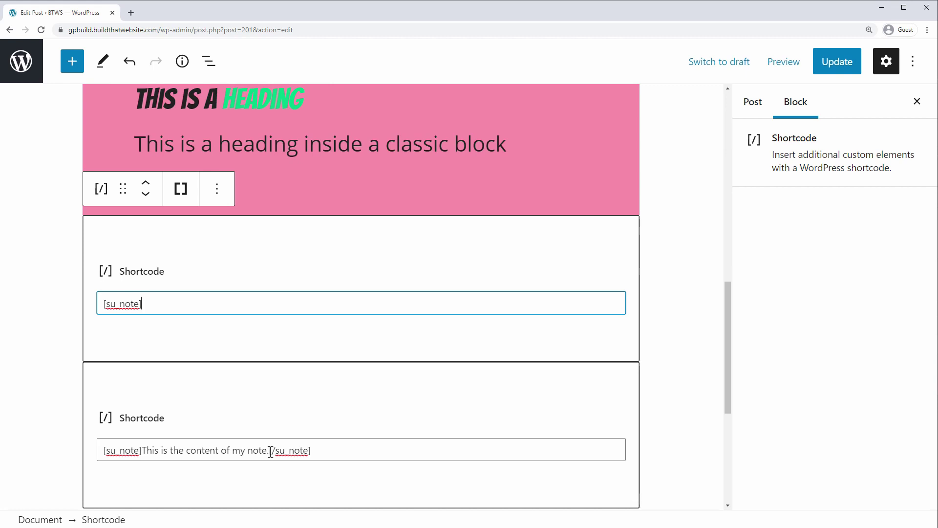
pyautogui.moveTo(270, 450); pyautogui.dragTo(96, 448)
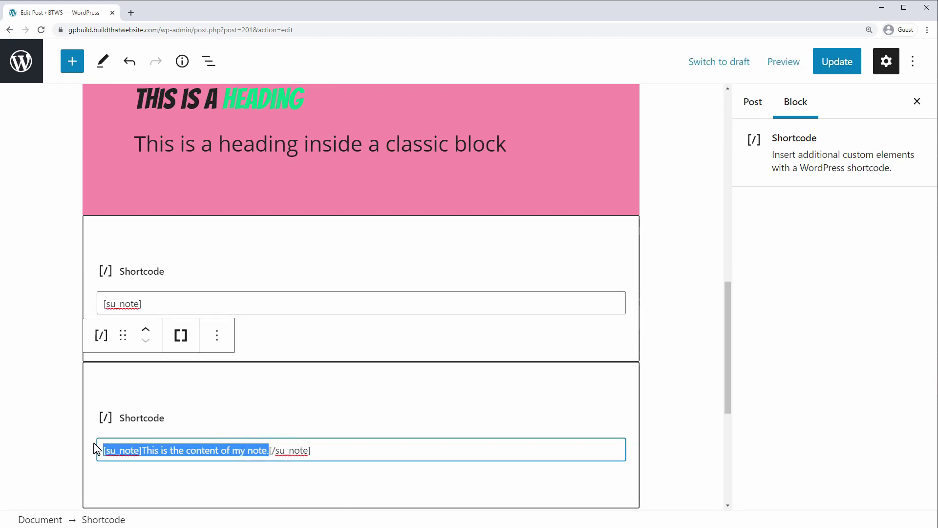
pyautogui.press('BackSpace')
pyautogui.click(23, 423)
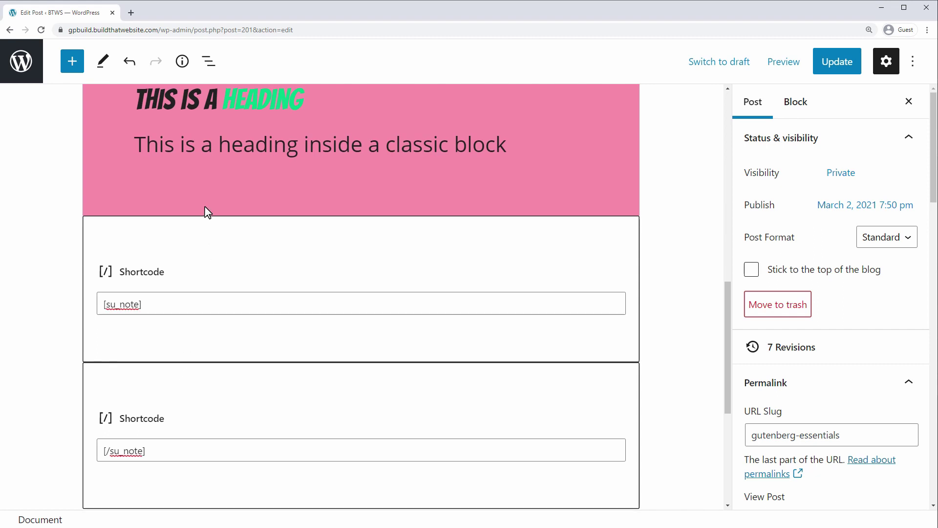
# Drag the pink group between the [su_note] and [/su_note] shortcode blocks.
pyautogui.scroll(2, 207, 213)
pyautogui.click(133, 159)
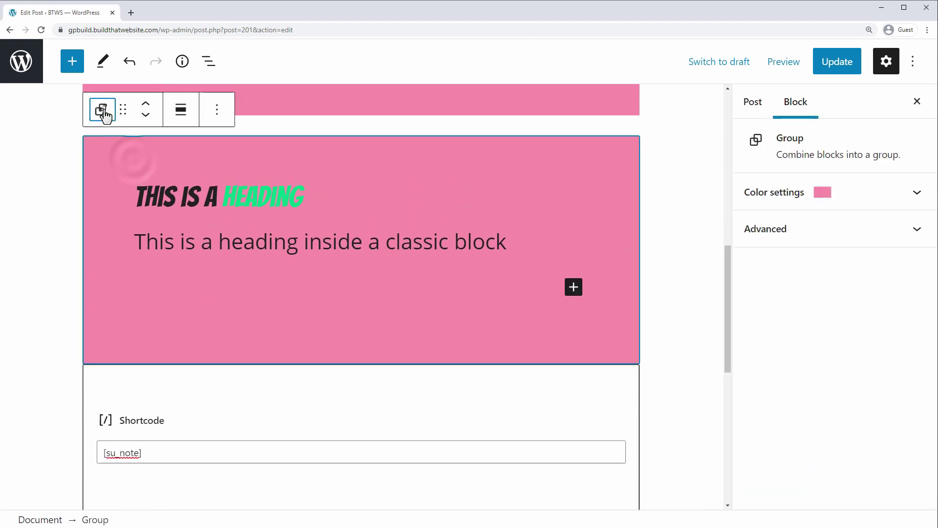
pyautogui.moveTo(105, 115); pyautogui.dragTo(206, 182)
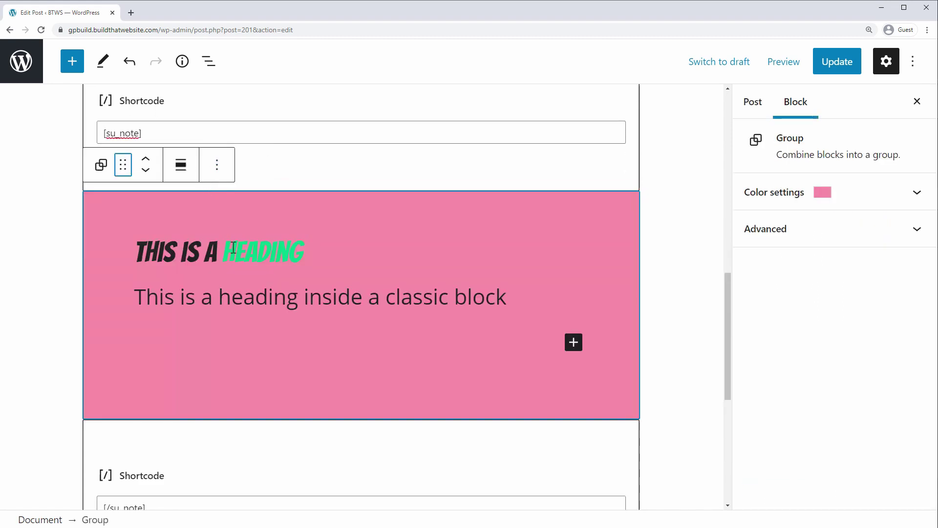
# Update the post and preview it in a new tab, then return to the editor.
pyautogui.click(831, 62)
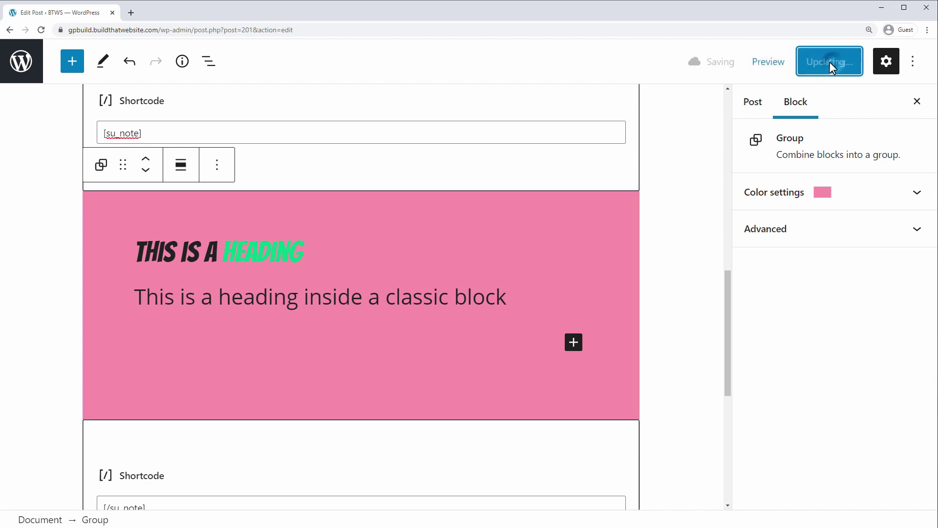
pyautogui.click(777, 69)
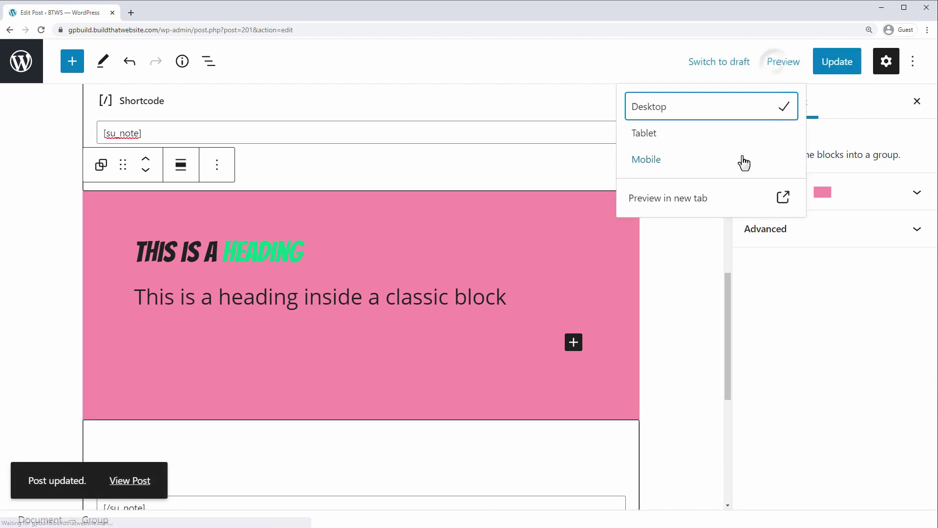
pyautogui.click(706, 202)
pyautogui.scroll(-9, 258, 238)
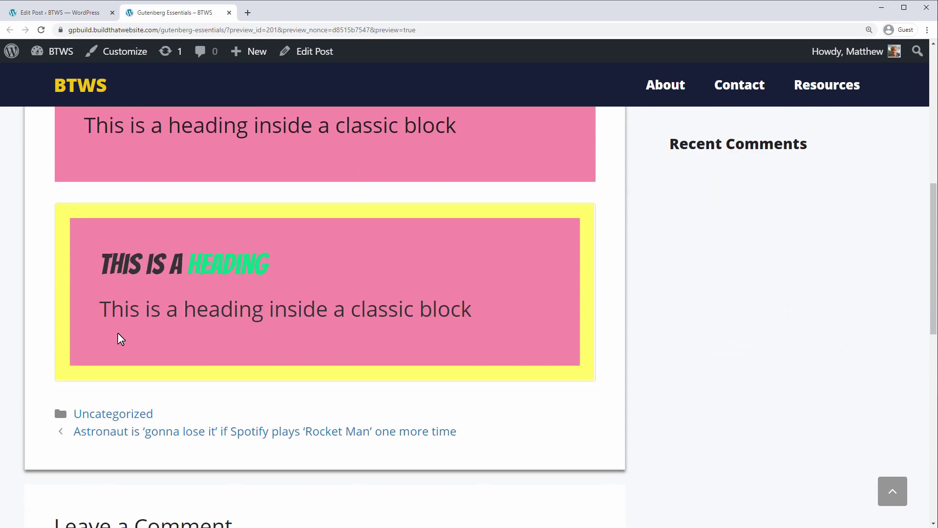
pyautogui.click(71, 8)
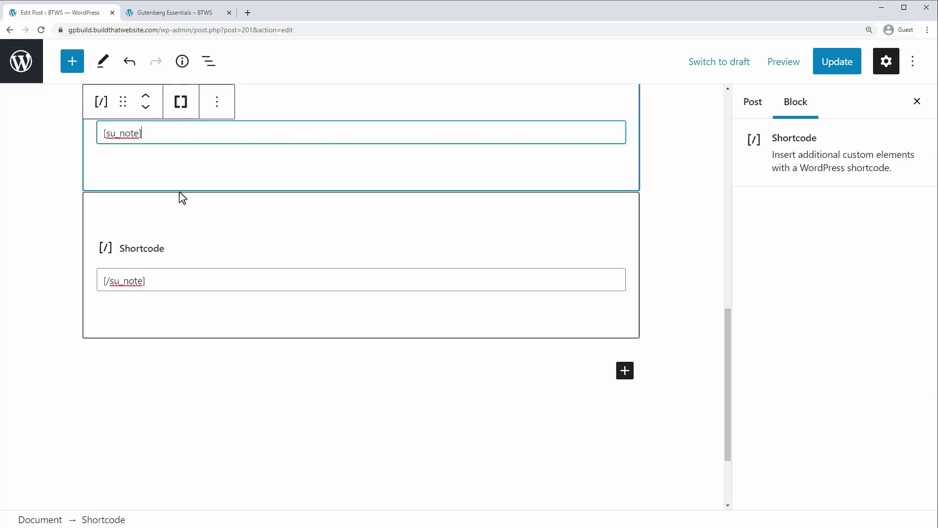
# Insert a Heading block before [/su_note] and type the note's heading and body text.
pyautogui.click(188, 201)
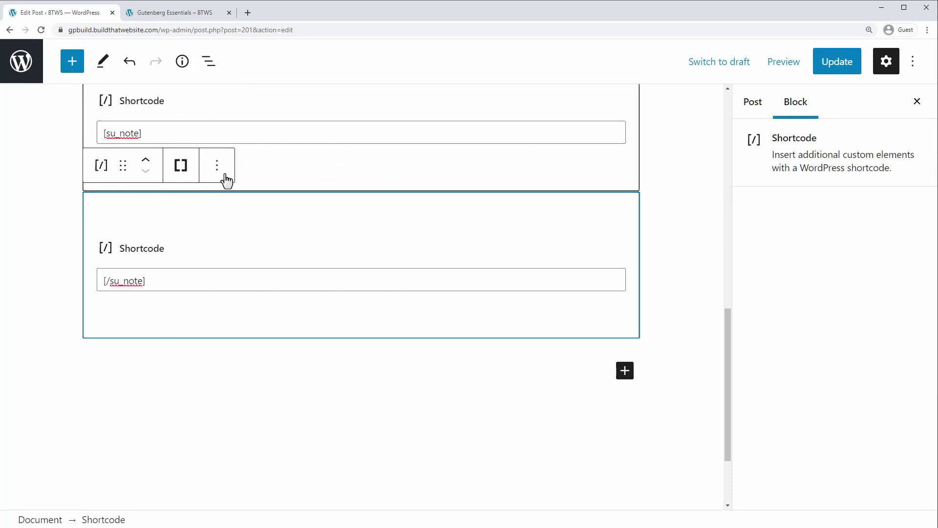
pyautogui.click(287, 172)
pyautogui.click(278, 226)
pyautogui.click(218, 170)
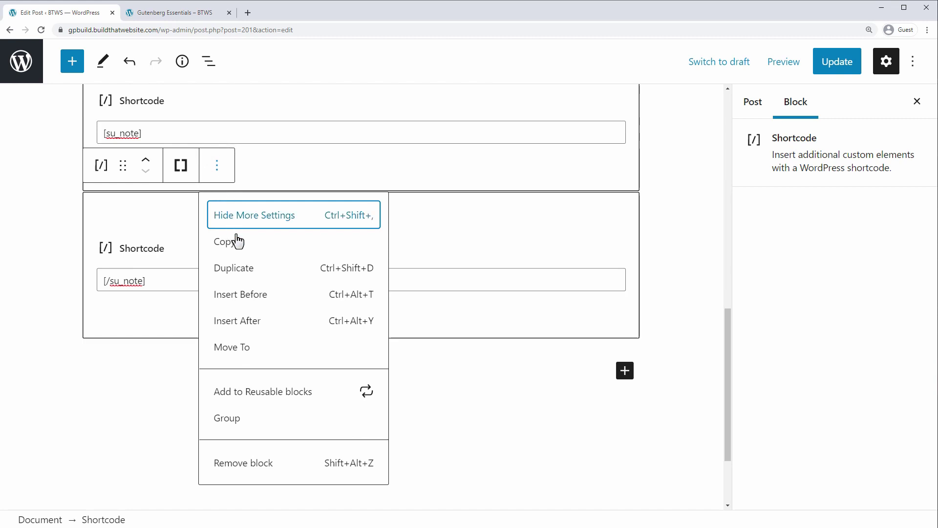
pyautogui.click(251, 295)
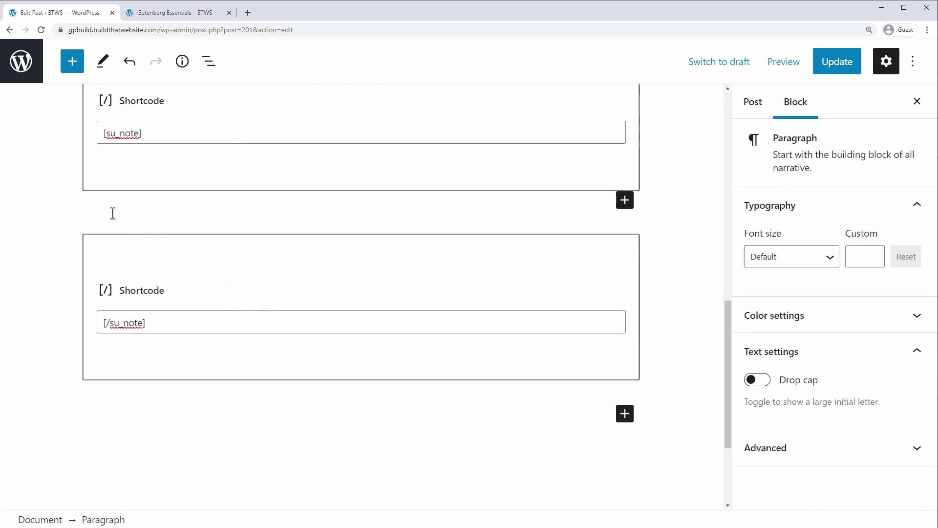
pyautogui.click(625, 201)
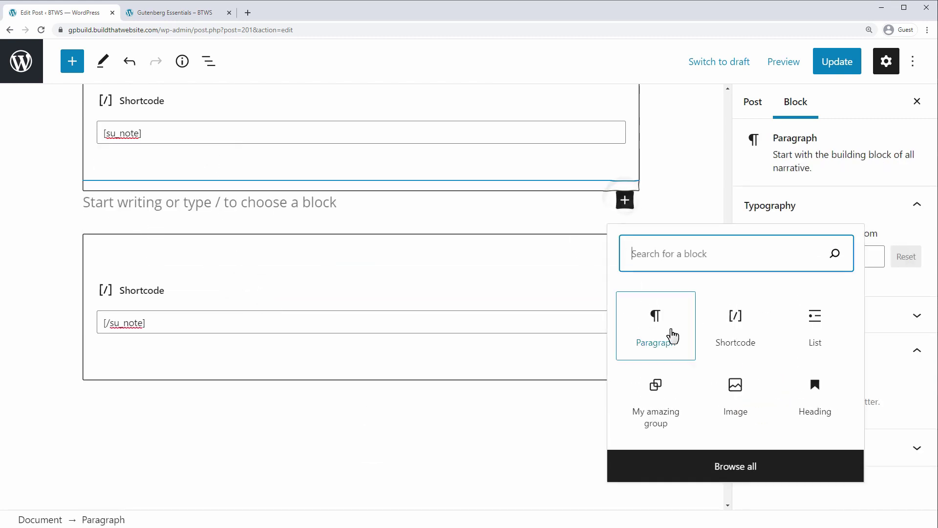
pyautogui.click(778, 393)
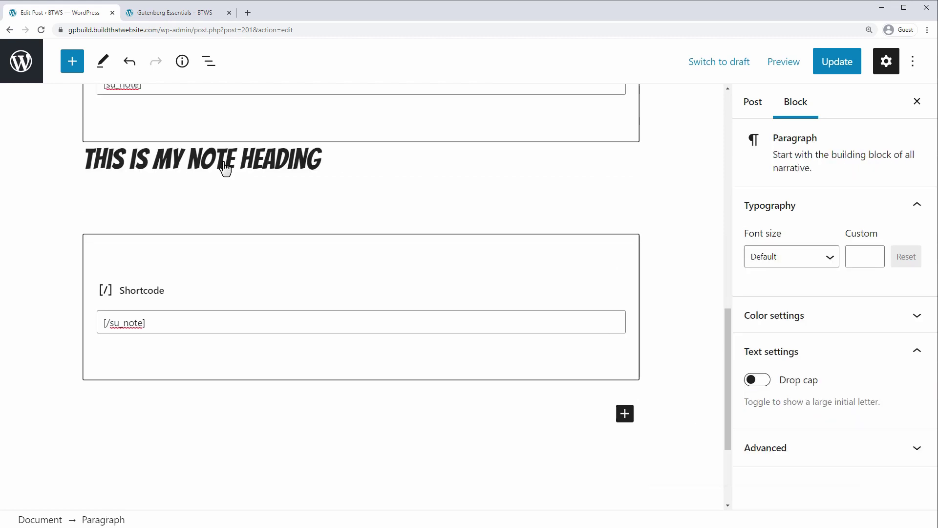
pyautogui.write('s is the body text of my note')
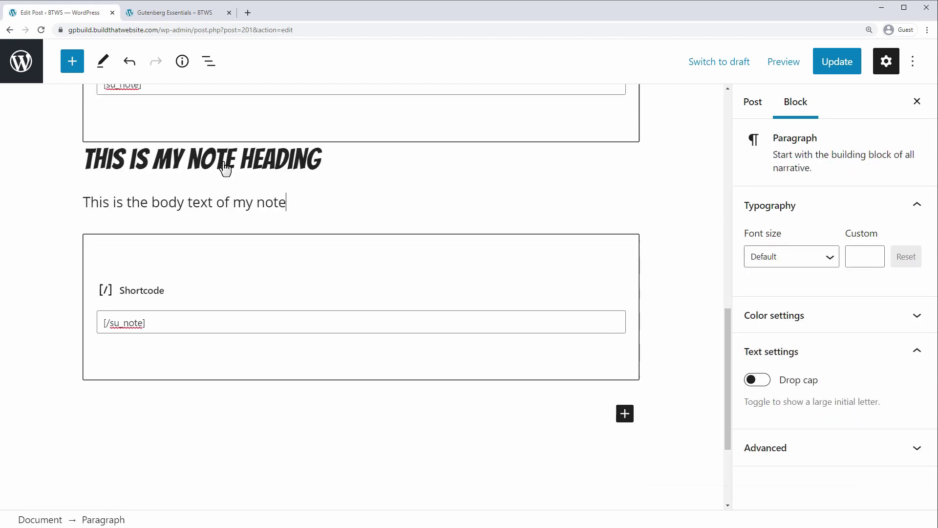
# Update the post and check the changes in the preview tab.
pyautogui.click(826, 64)
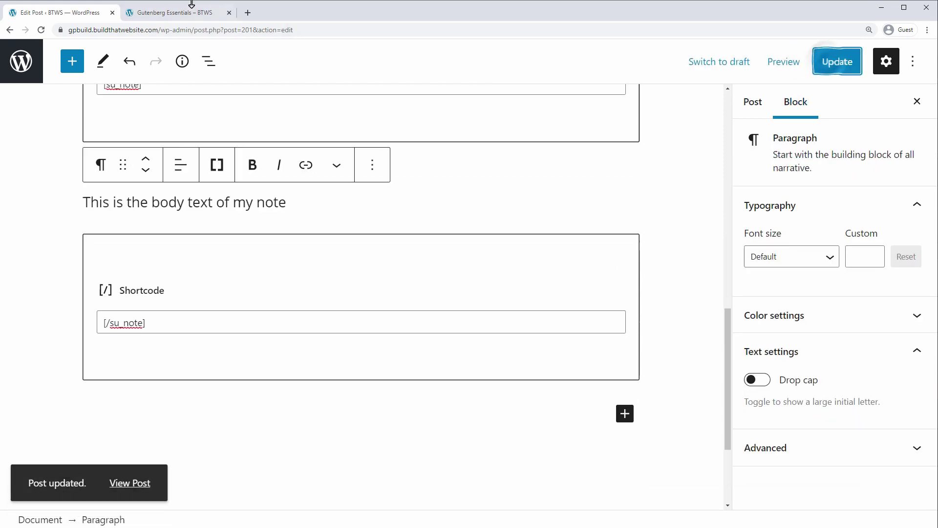
pyautogui.click(173, 13)
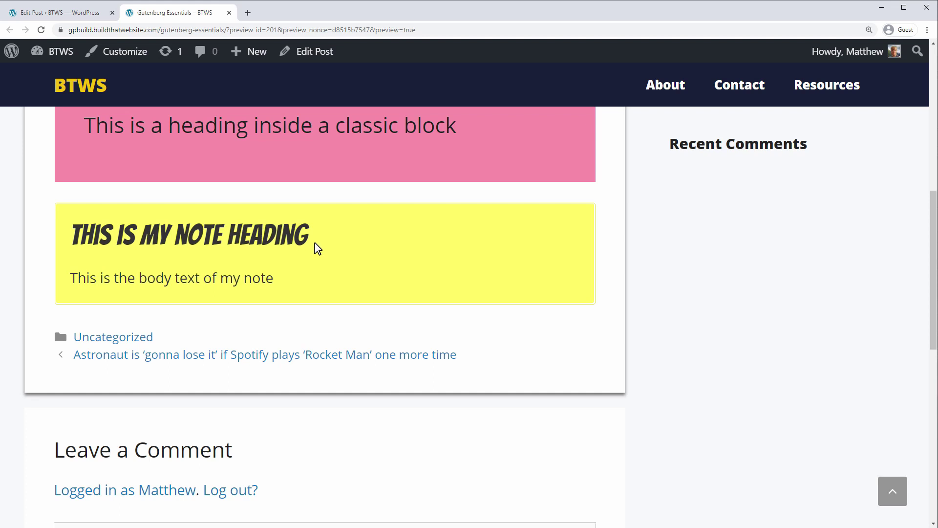
pyautogui.hotkey('ctrl', 'pageup')
pyautogui.scroll(-8, 157, 284)
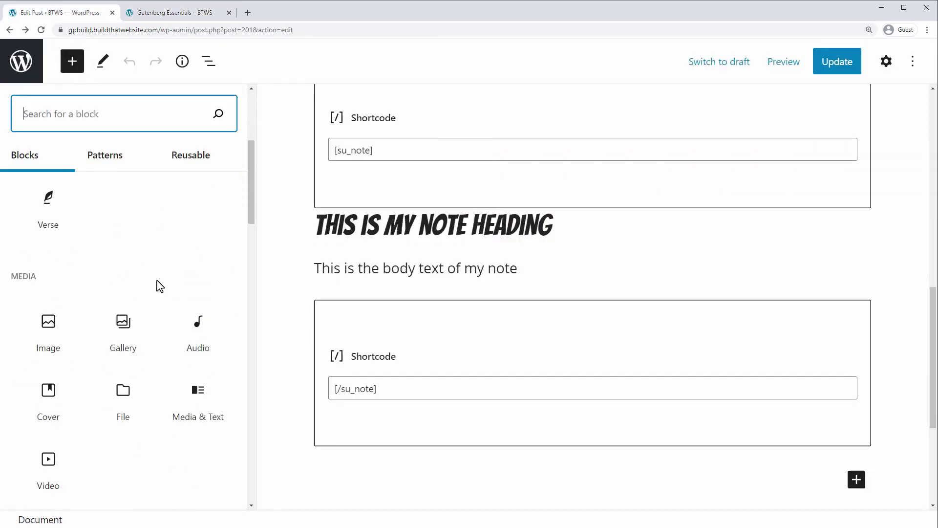
pyautogui.scroll(-15, 157, 284)
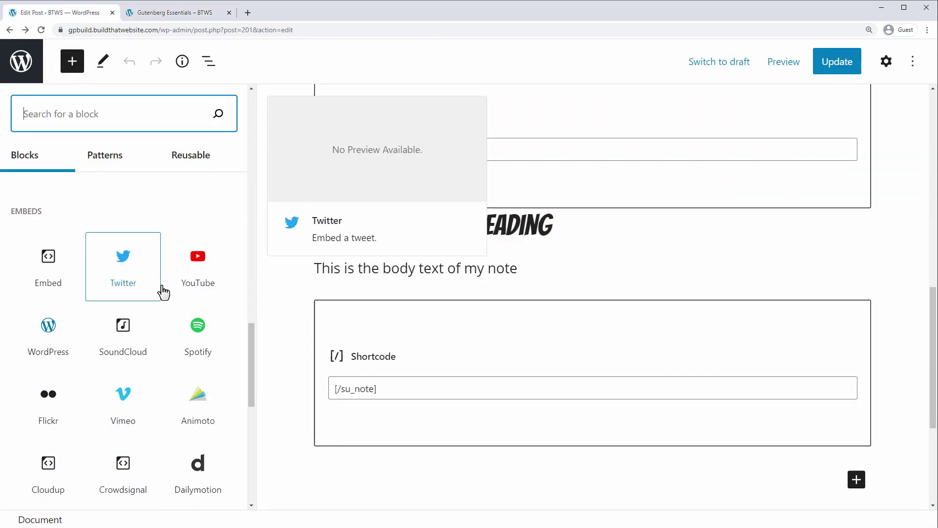
pyautogui.scroll(-5, 193, 376)
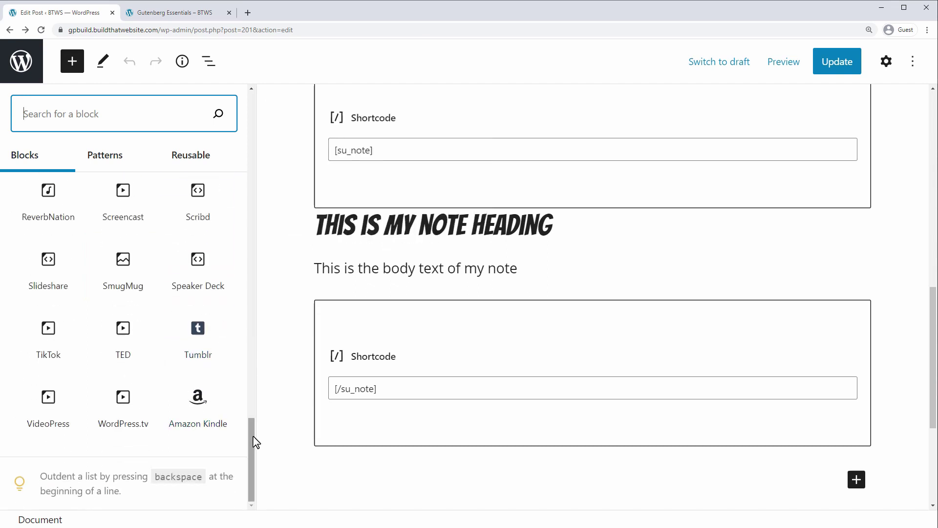
pyautogui.moveTo(252, 429); pyautogui.dragTo(227, 134)
pyautogui.scroll(2, 181, 182)
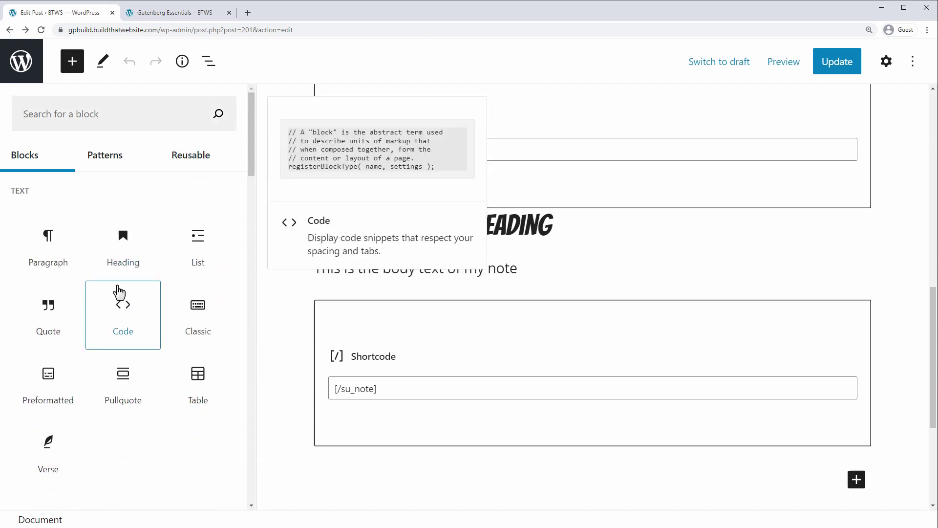
pyautogui.moveTo(93, 294)
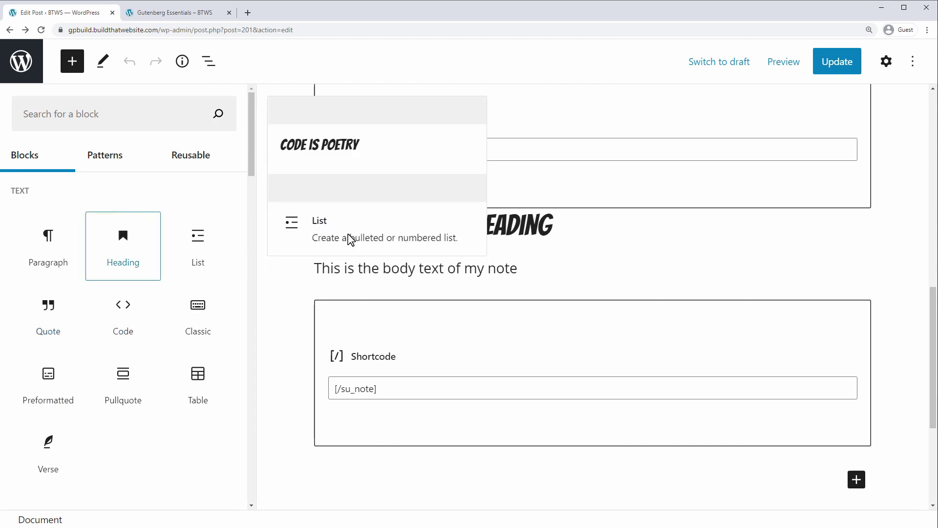
# In the Block Manager, uncheck the Tag Cloud, Social Icons and RSS widget blocks.
pyautogui.click(914, 62)
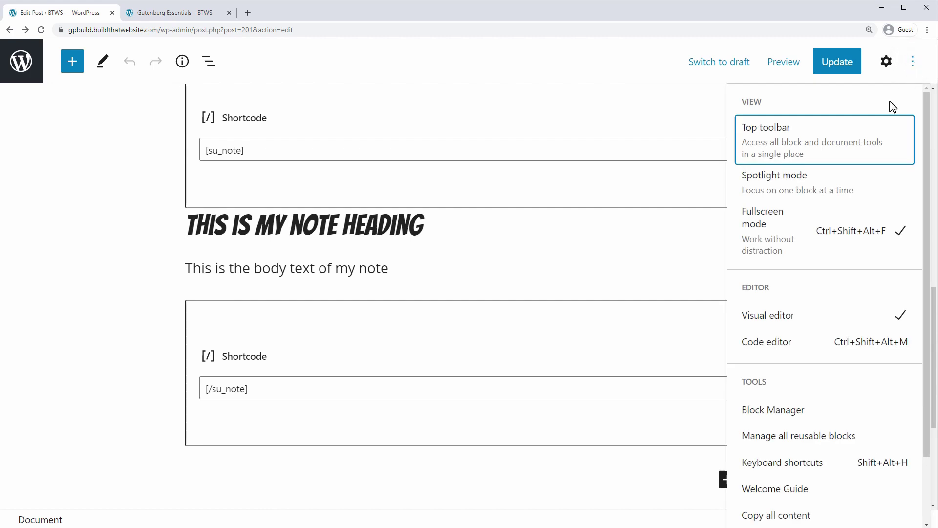
pyautogui.click(788, 415)
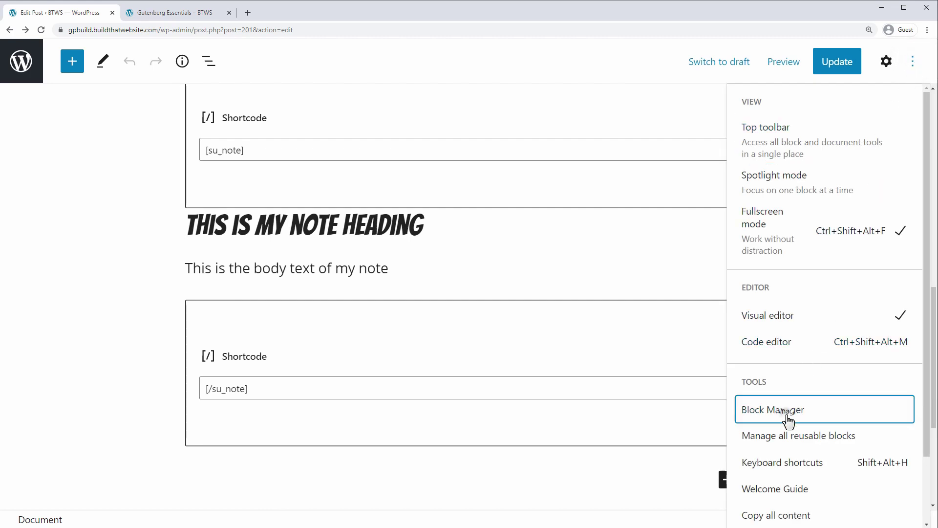
pyautogui.moveTo(597, 234); pyautogui.dragTo(613, 447)
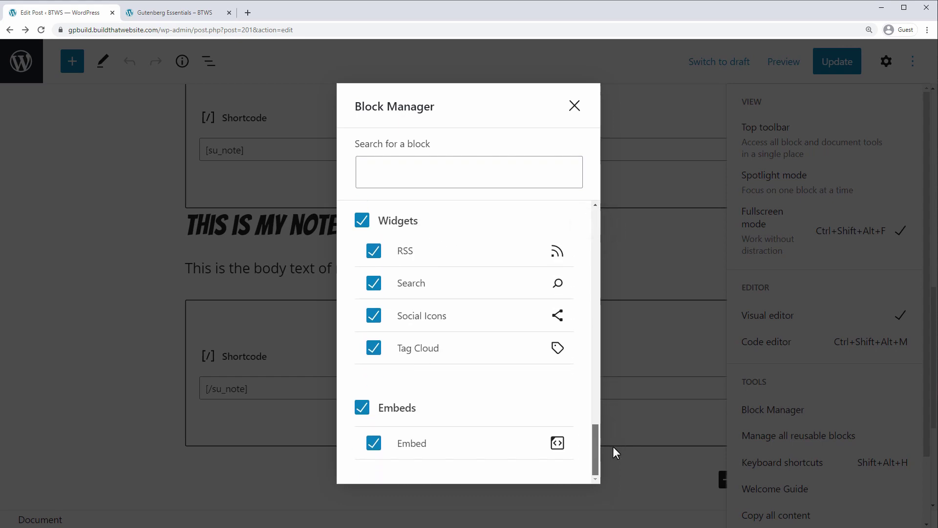
pyautogui.click(374, 348)
pyautogui.click(373, 343)
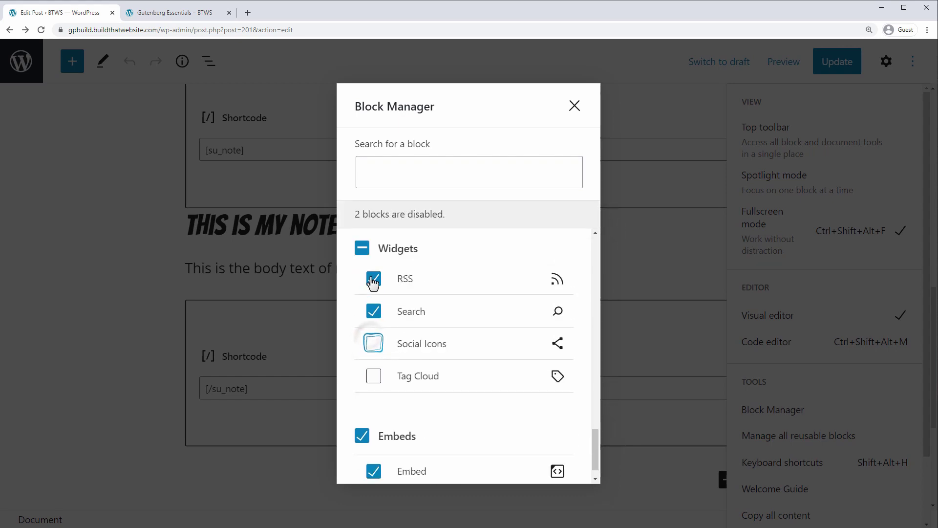
pyautogui.click(373, 279)
pyautogui.scroll(-1, 392, 415)
pyautogui.scroll(1, 420, 400)
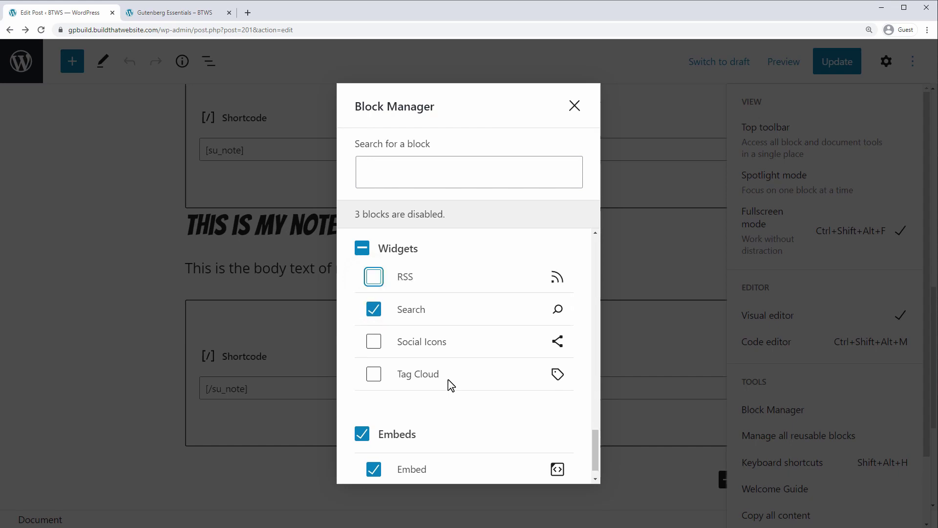
pyautogui.scroll(-1, 488, 293)
pyautogui.click(574, 106)
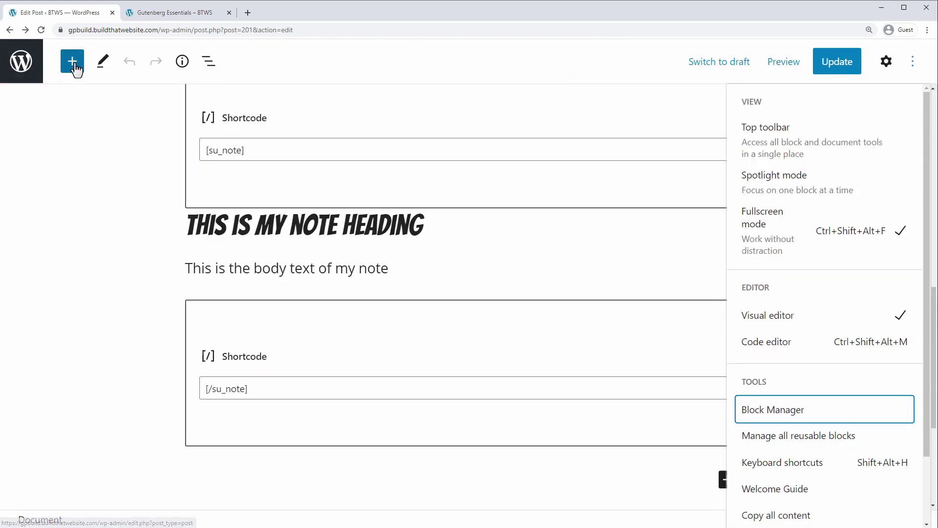
pyautogui.click(73, 62)
# Search the block inserter for 'rss' to confirm no RSS block remains.
pyautogui.write('rss')
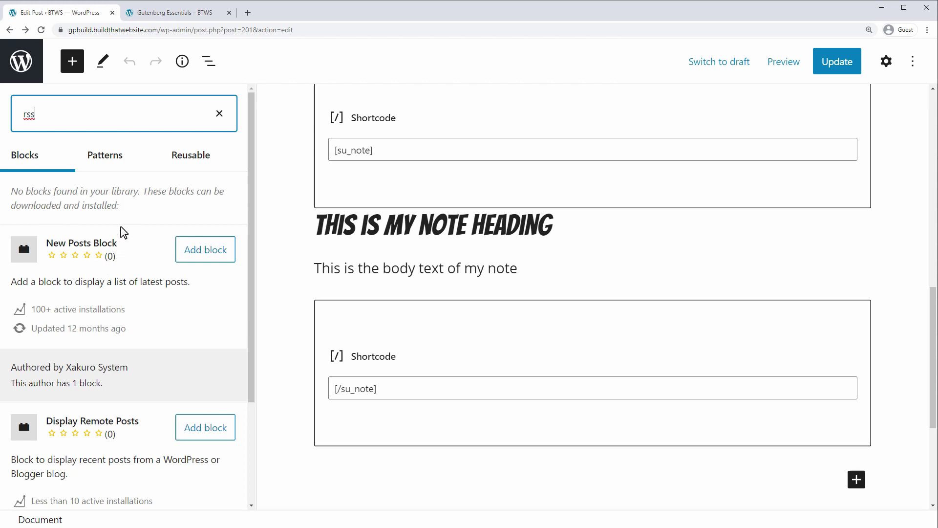
pyautogui.doubleClick(27, 112)
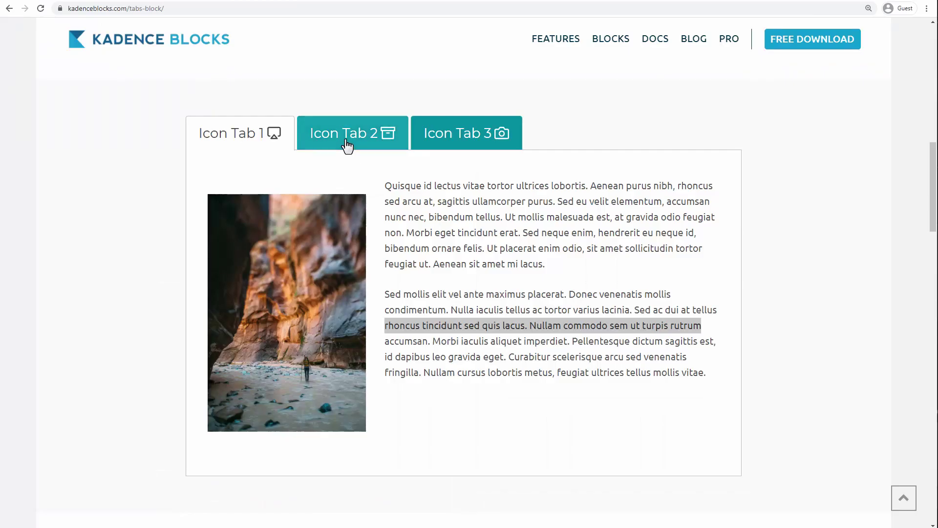
# Show the second and third icon tabs' content on the Kadence Blocks tabs demo.
pyautogui.click(345, 143)
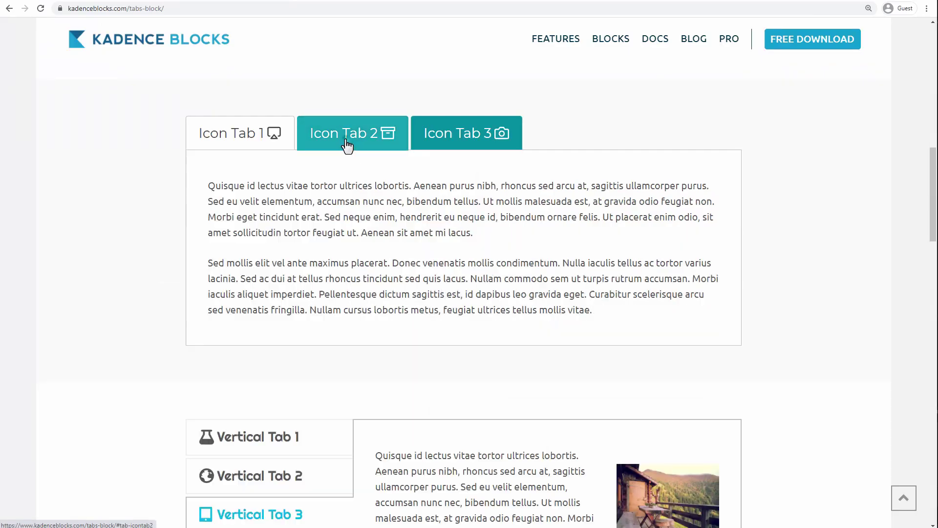
pyautogui.click(445, 142)
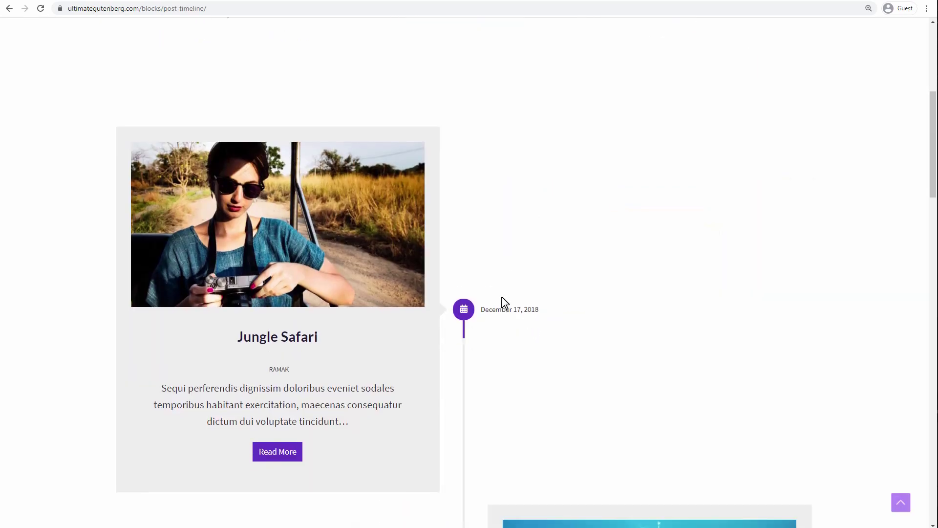
pyautogui.scroll(-4, 503, 303)
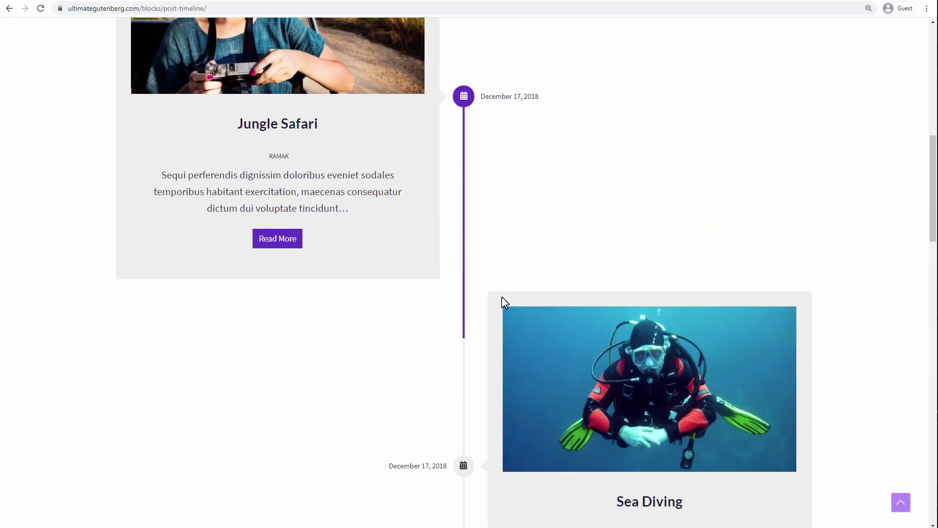
pyautogui.scroll(-2, 501, 296)
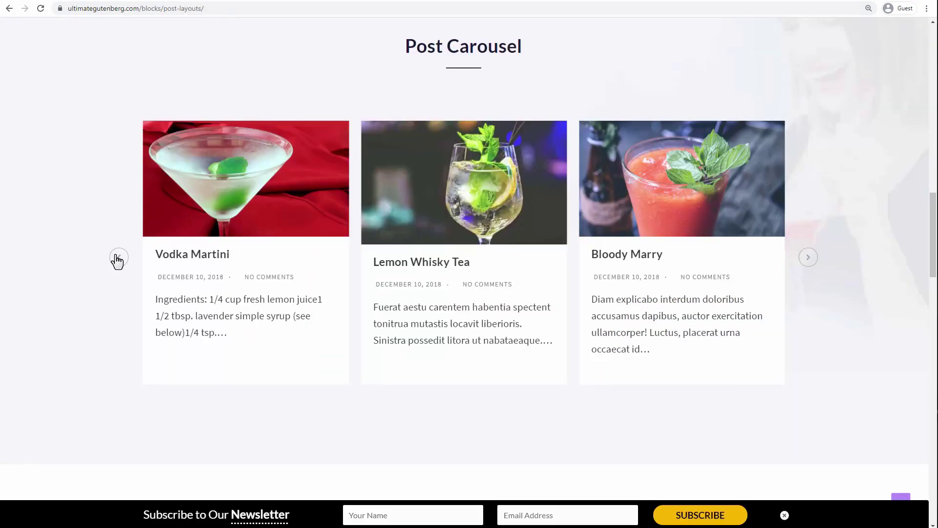
# Slide the post carousel demo back one card and scroll through the page.
pyautogui.click(117, 257)
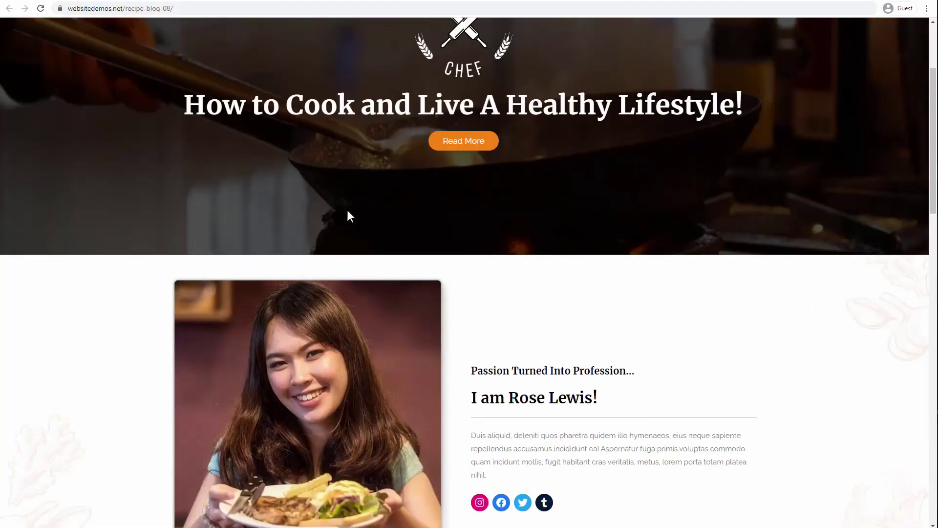
pyautogui.scroll(-3, 347, 213)
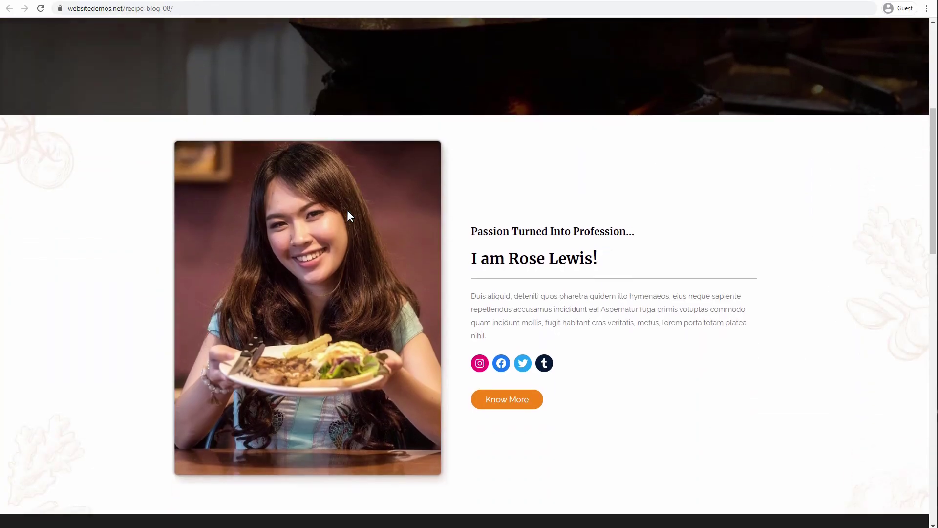
pyautogui.scroll(1, 347, 211)
pyautogui.scroll(-6, 350, 210)
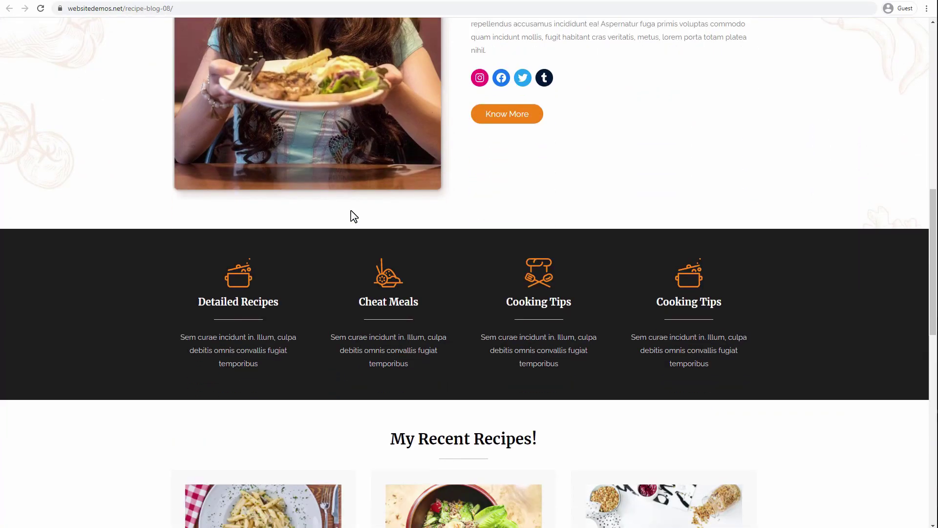